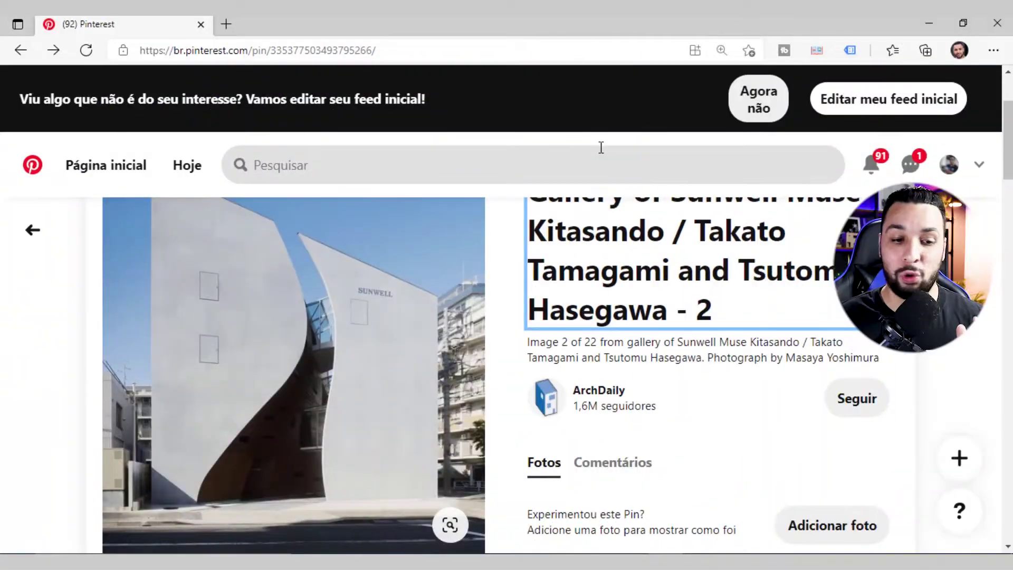
# Step: Create a new Projeto from the Modelo de arquitetura template
pyautogui.scroll(1, 538, 253)
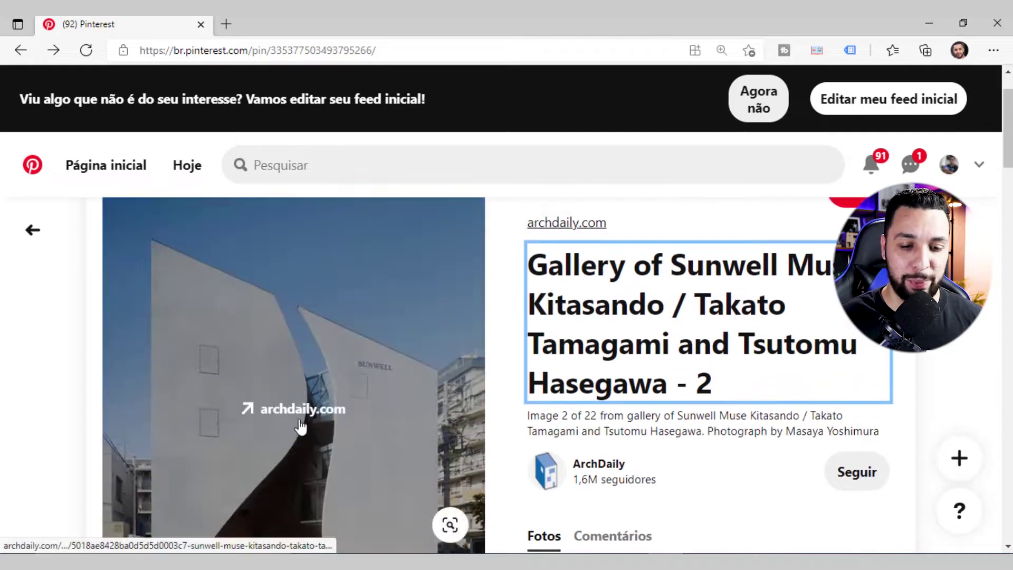
pyautogui.scroll(-1, 524, 338)
pyautogui.scroll(1, 607, 301)
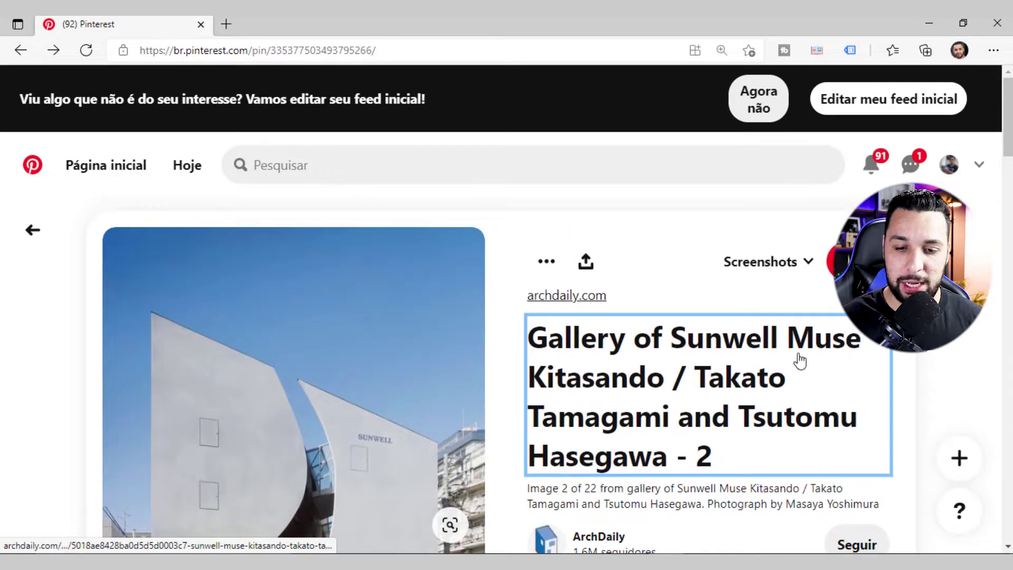
pyautogui.scroll(-1, 738, 353)
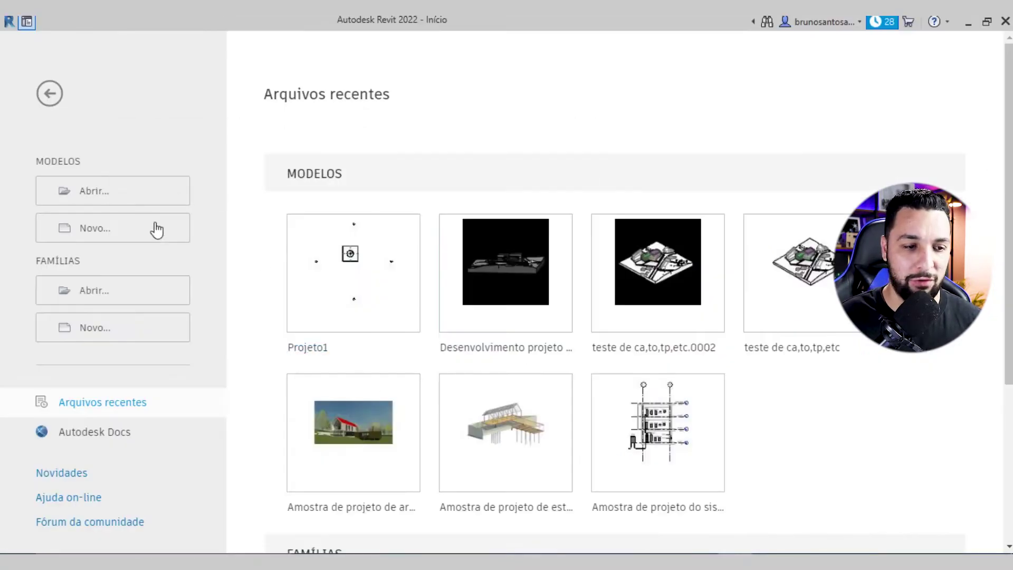
pyautogui.click(157, 230)
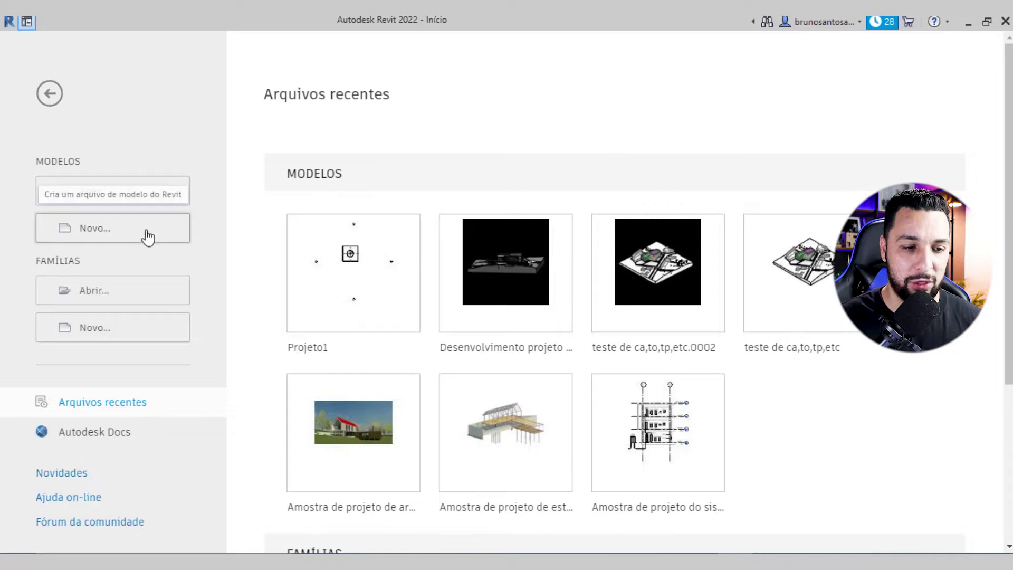
pyautogui.click(416, 238)
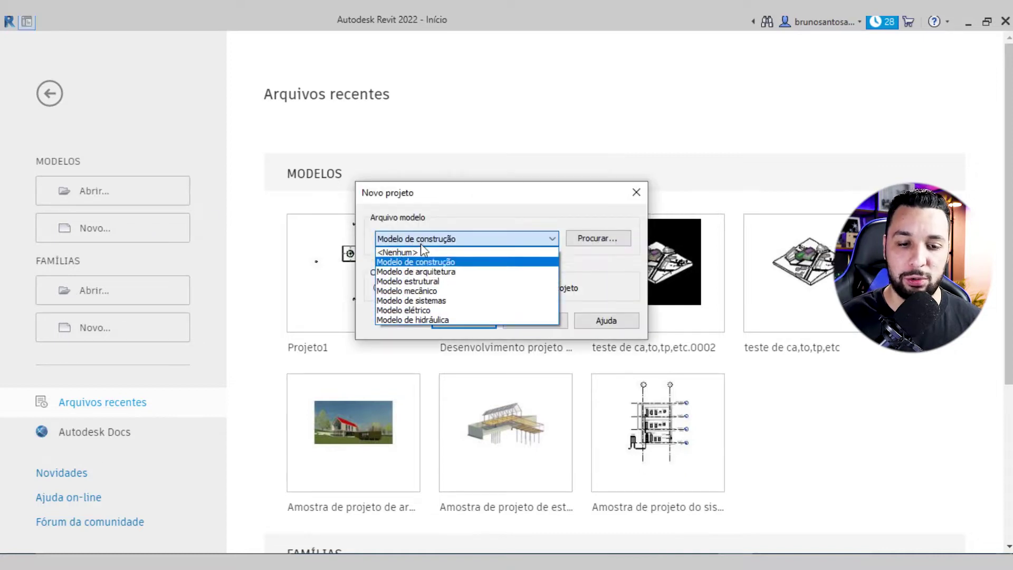
pyautogui.click(435, 272)
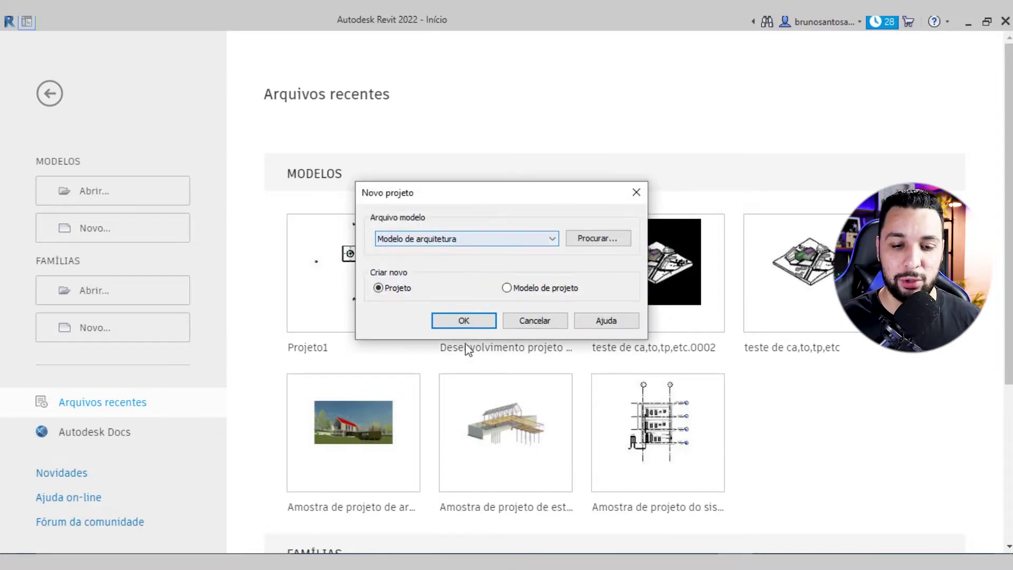
pyautogui.click(466, 323)
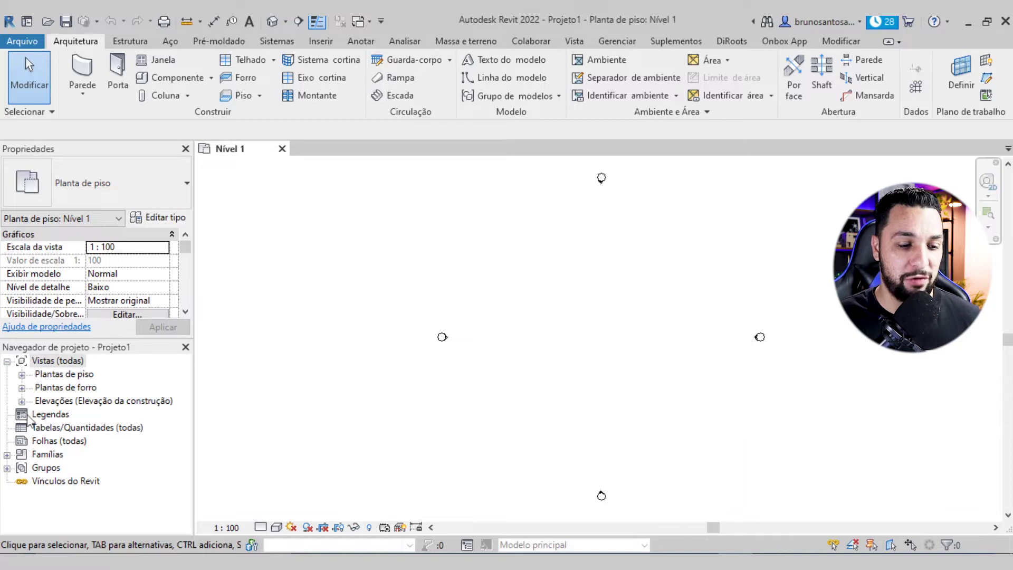
# Step: Open the Sul elevation with Nível 1 at 0 and Nível 2 at 4000, hiding the Pinterest reference
pyautogui.click(22, 402)
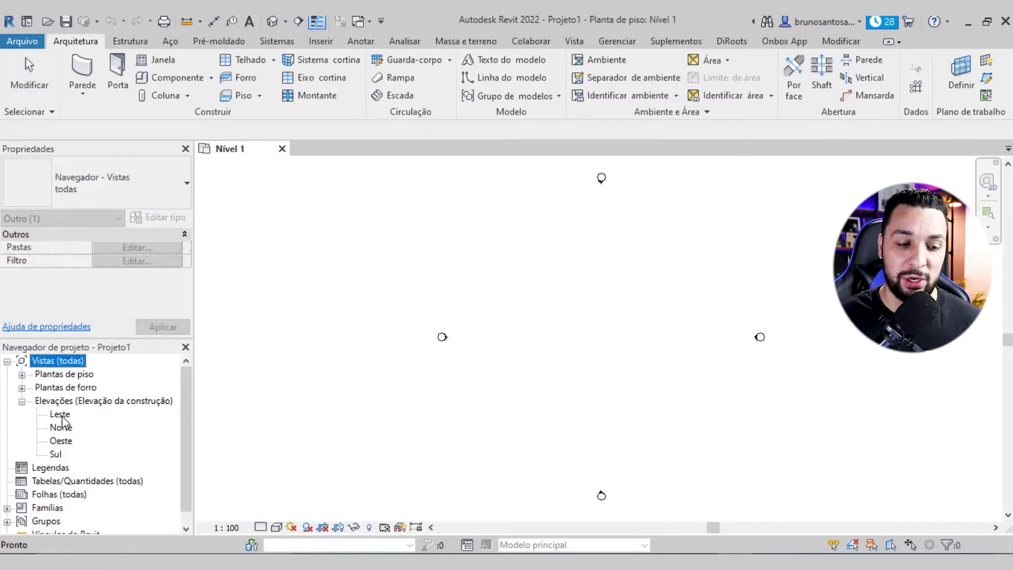
pyautogui.doubleClick(56, 455)
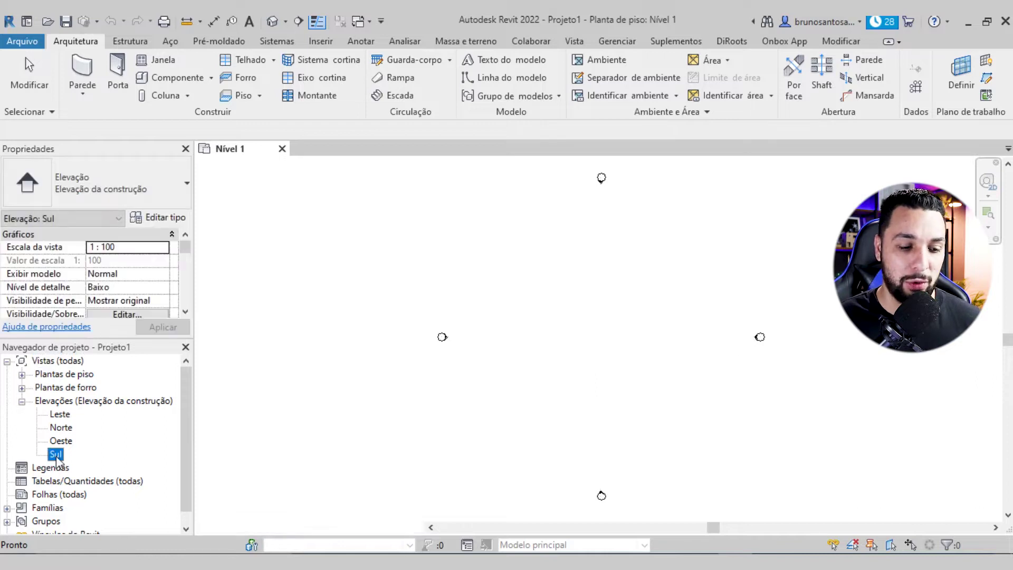
pyautogui.scroll(-2, 594, 328)
pyautogui.scroll(1, 660, 317)
pyautogui.scroll(1, 696, 370)
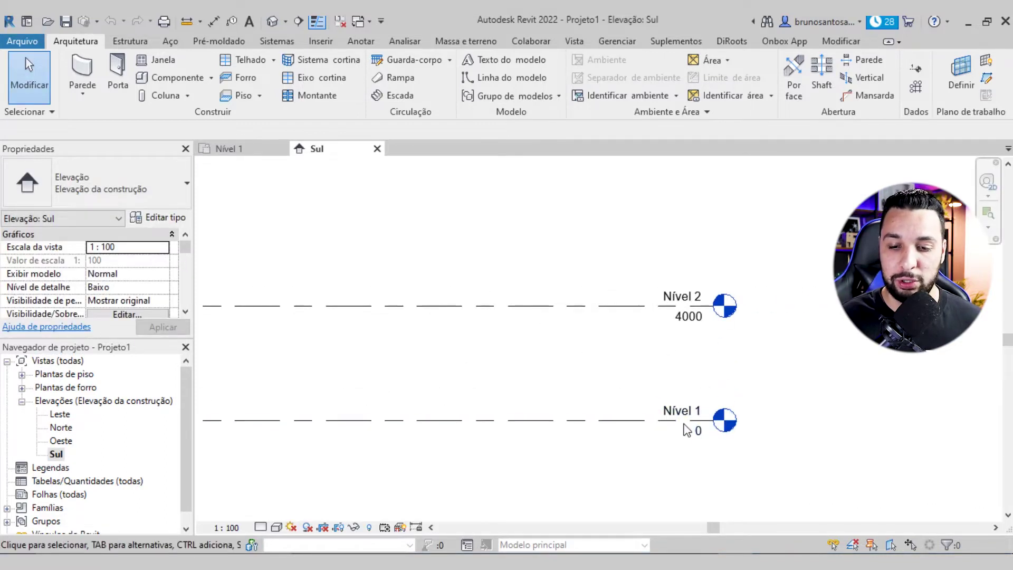
pyautogui.scroll(1, 681, 317)
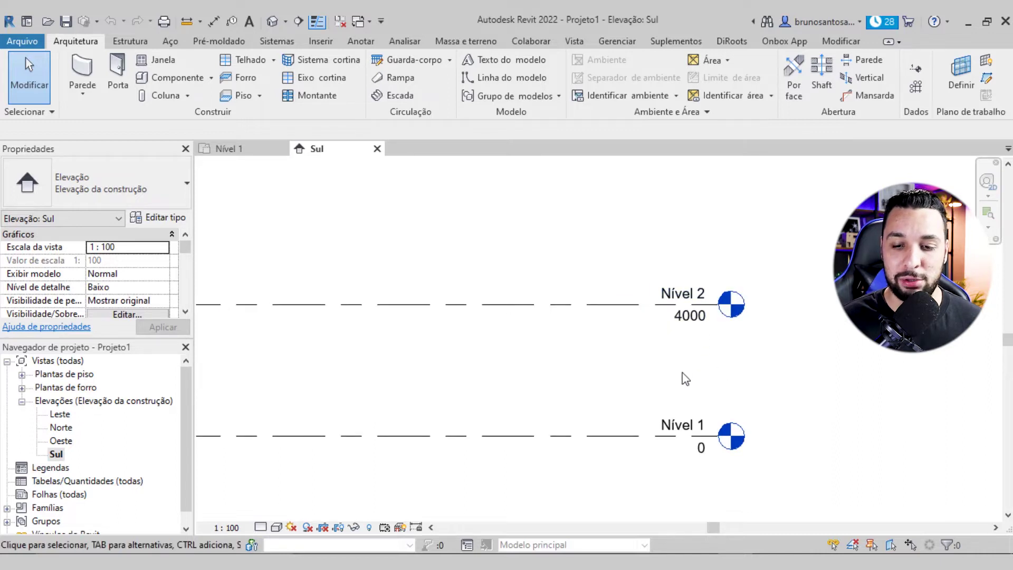
pyautogui.scroll(-2, 685, 379)
pyautogui.scroll(-1, 676, 367)
pyautogui.scroll(-1, 672, 353)
pyautogui.scroll(1, 657, 353)
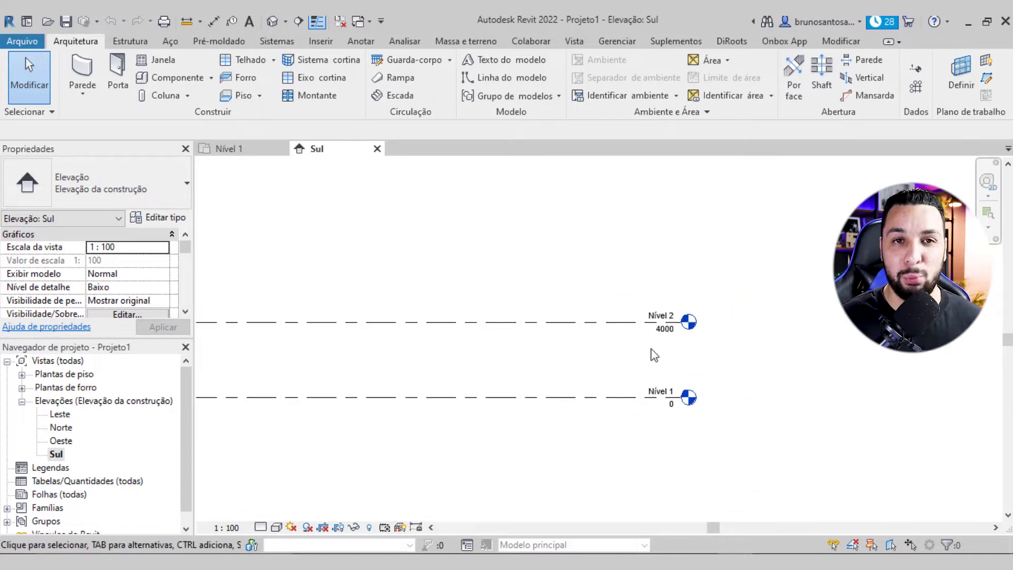
pyautogui.scroll(2, 660, 356)
pyautogui.scroll(-1, 668, 359)
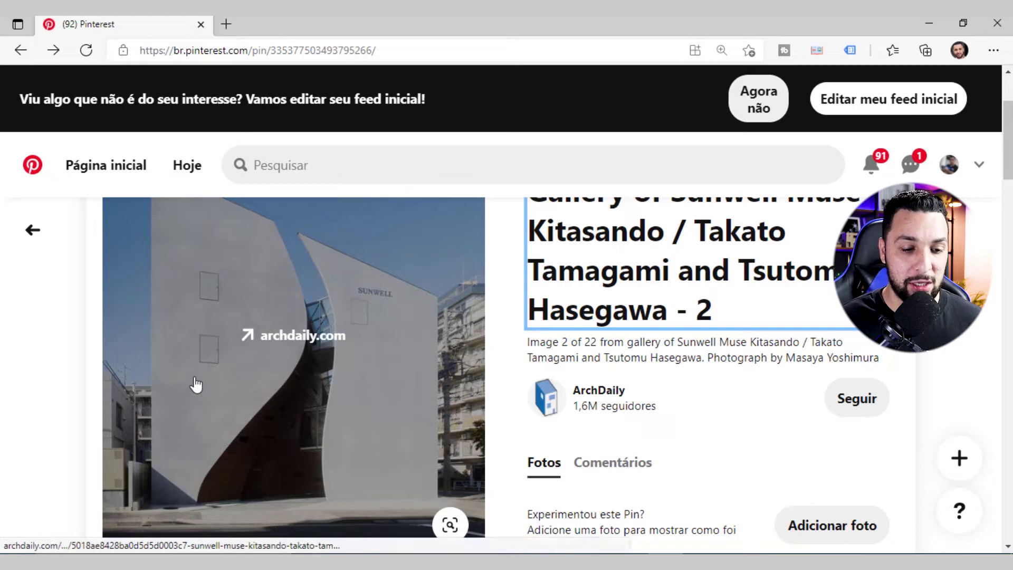
pyautogui.click(929, 23)
pyautogui.scroll(2, 591, 382)
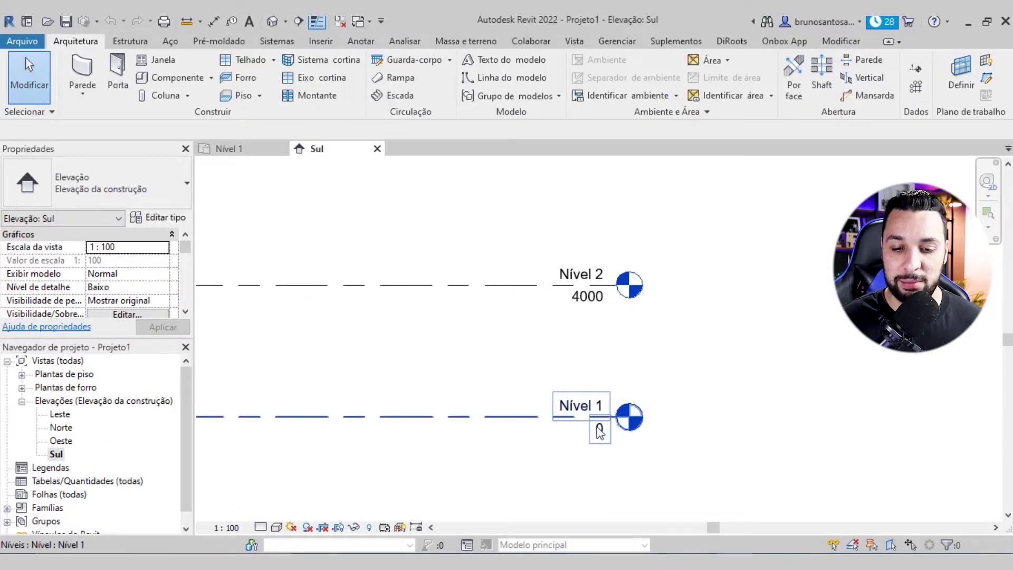
pyautogui.scroll(-1, 599, 425)
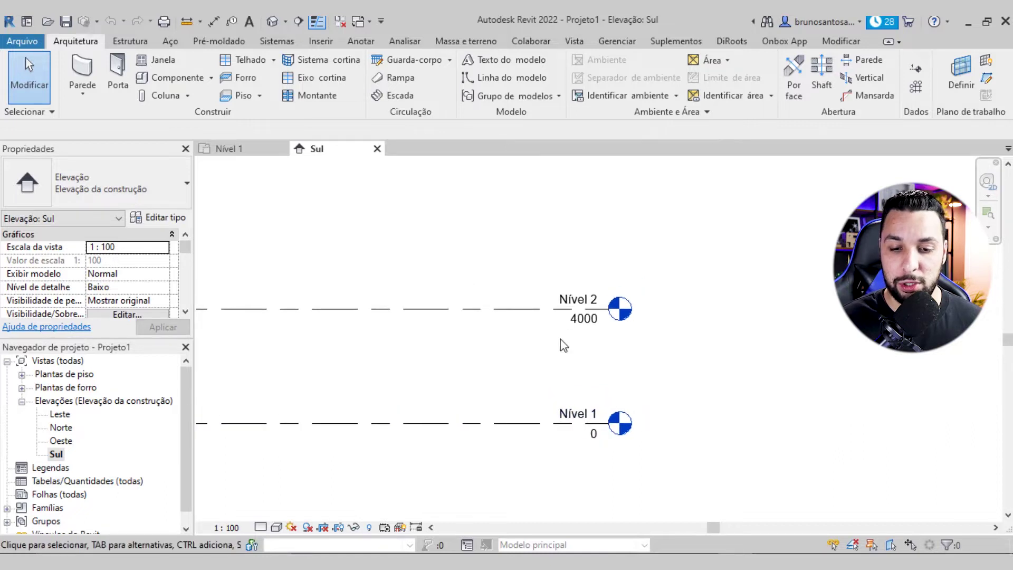
pyautogui.click(590, 327)
pyautogui.click(509, 339)
pyautogui.moveTo(509, 339)
pyautogui.mouseDown(button='middle')
pyautogui.moveTo(502, 350)
pyautogui.moveTo(580, 343)
pyautogui.moveTo(555, 335)
pyautogui.mouseUp(button='middle')
pyautogui.click(618, 311)
pyautogui.scroll(2, 628, 314)
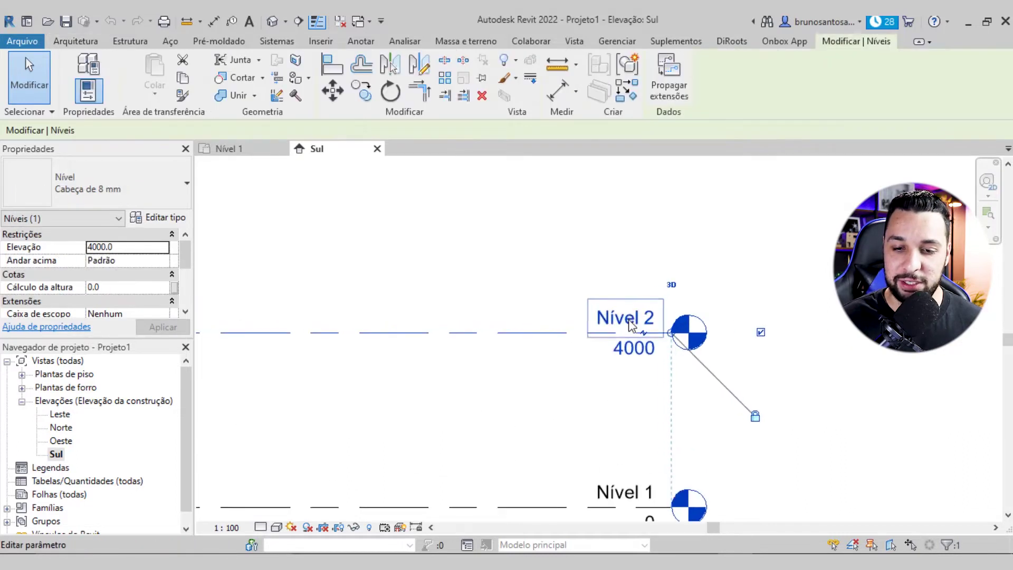
pyautogui.click(633, 317)
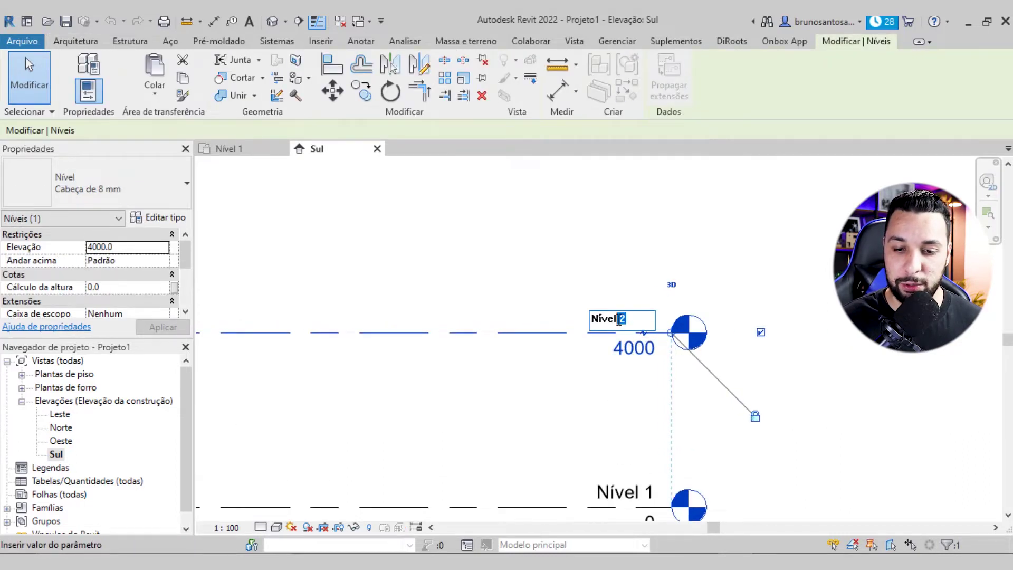
pyautogui.write('Pavimen')
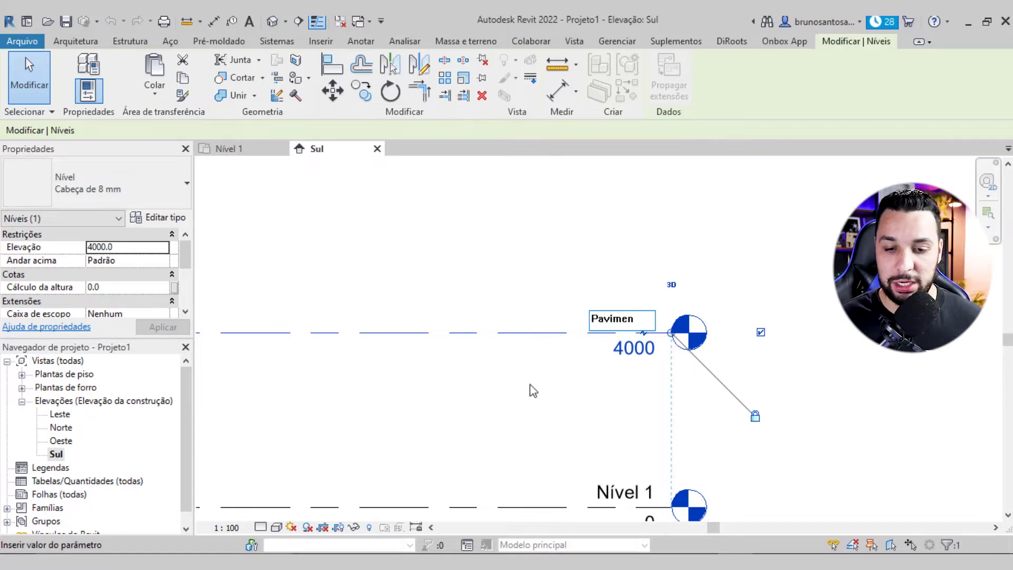
pyautogui.press('Return')
pyautogui.click(630, 289)
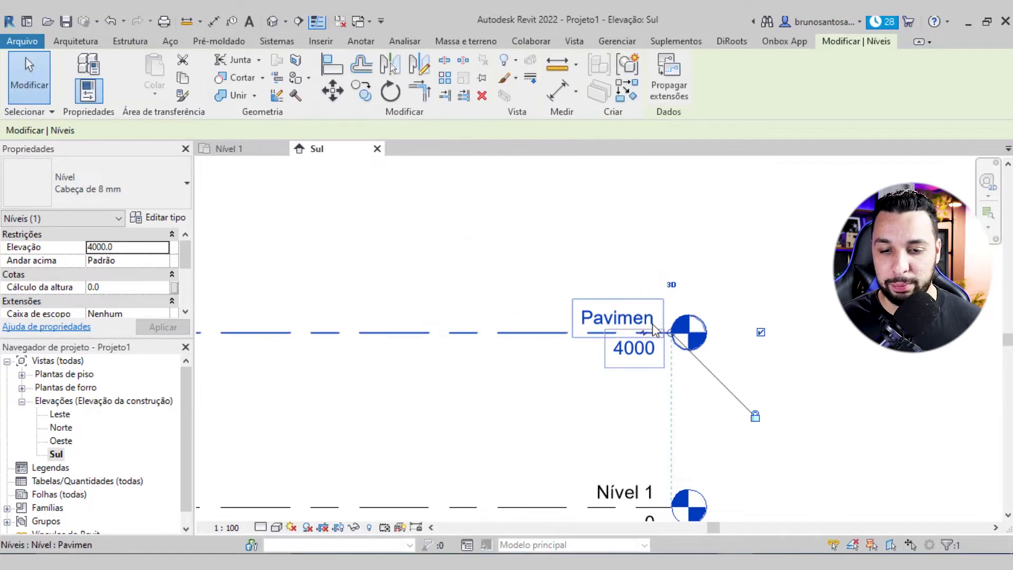
pyautogui.press('Escape')
pyautogui.press('Escape')
pyautogui.scroll(-3, 646, 364)
pyautogui.scroll(2, 646, 390)
pyautogui.scroll(2, 644, 394)
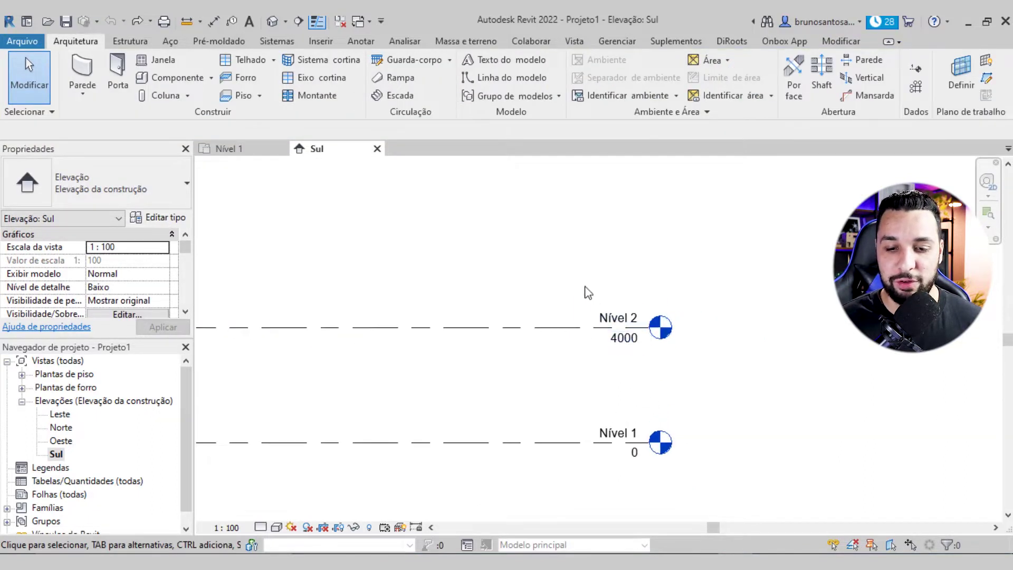
pyautogui.scroll(-2, 588, 292)
pyautogui.moveTo(450, 340)
pyautogui.mouseDown(button='middle')
pyautogui.moveTo(474, 378)
pyautogui.moveTo(517, 378)
pyautogui.mouseUp(button='middle')
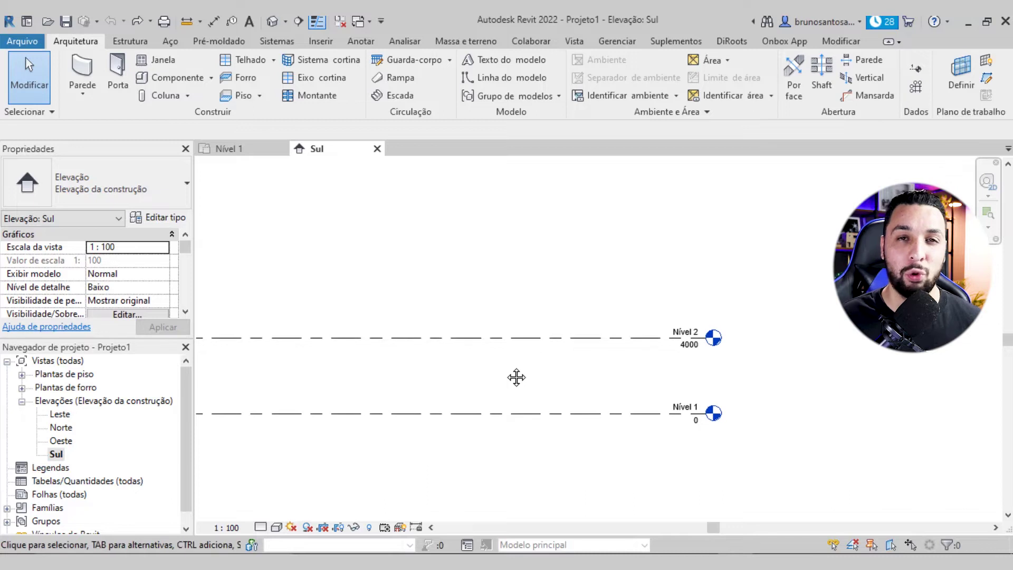
# Step: Copy the Nível 2 level 4100 upward with CO to create Nível 3 at 8100
pyautogui.scroll(-1, 507, 372)
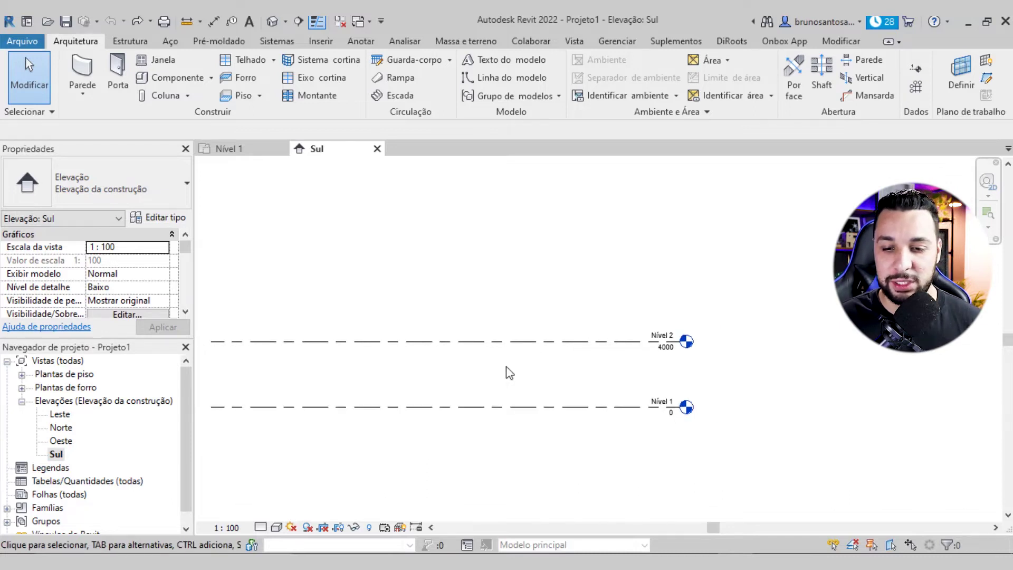
pyautogui.moveTo(493, 373)
pyautogui.mouseDown(button='middle')
pyautogui.moveTo(390, 357)
pyautogui.moveTo(398, 375)
pyautogui.mouseUp(button='middle')
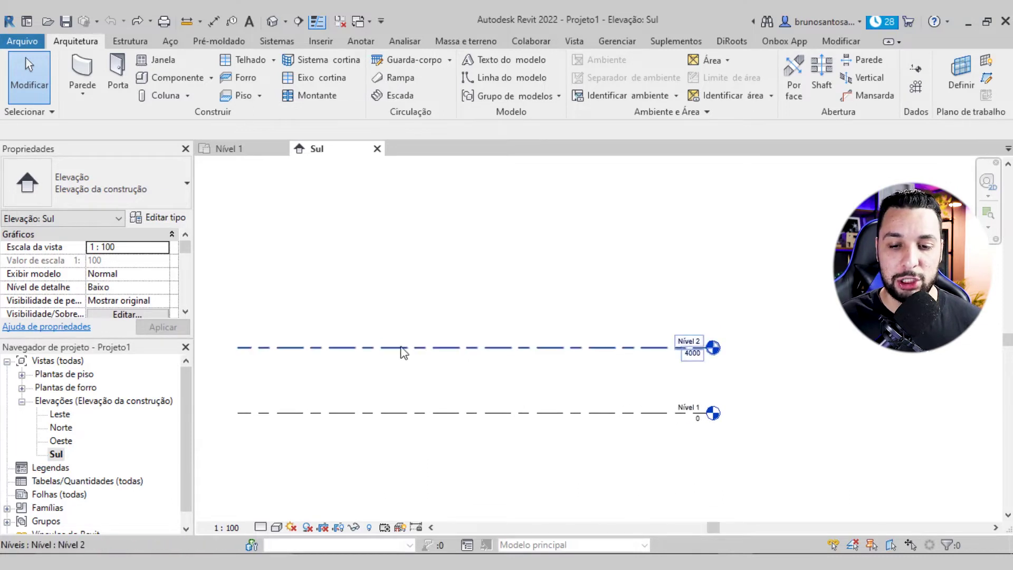
pyautogui.click(437, 349)
pyautogui.press('c')
pyautogui.press('o')
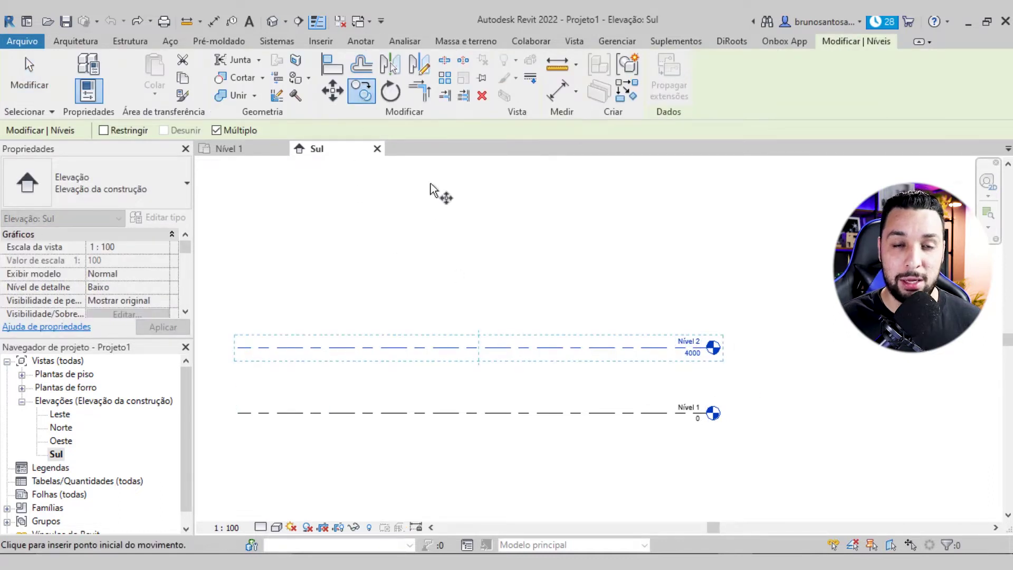
pyautogui.click(489, 348)
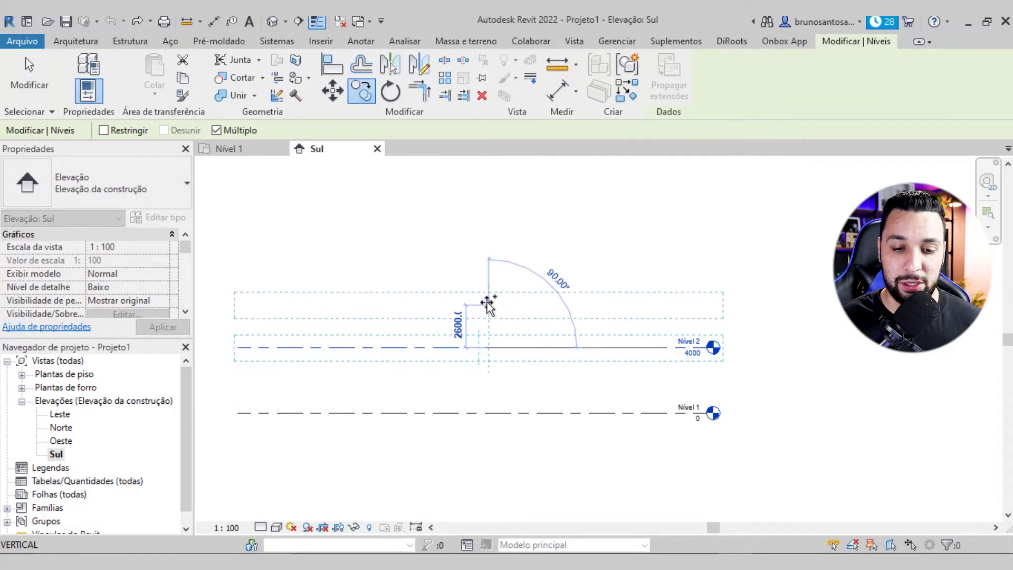
pyautogui.click(488, 281)
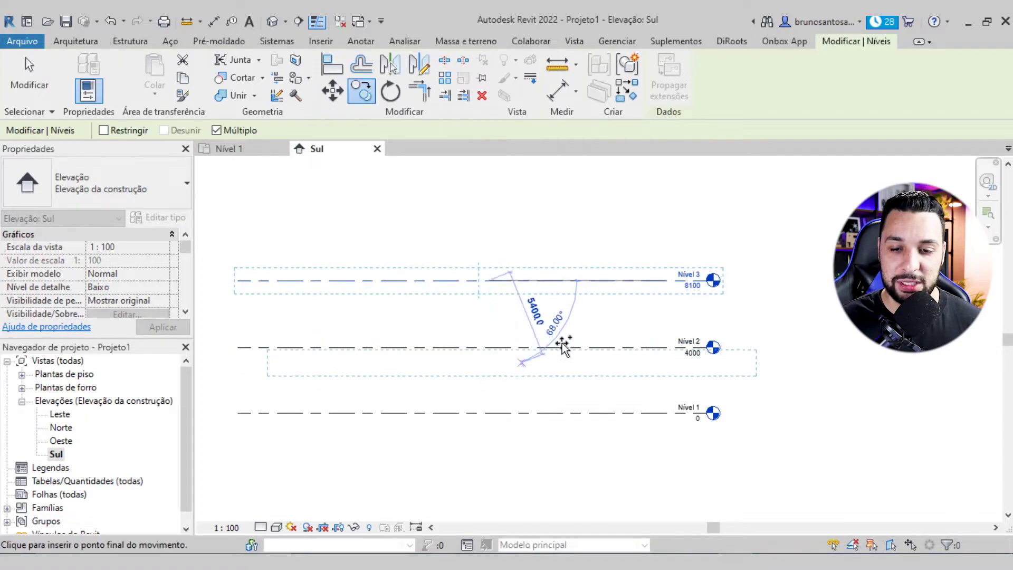
pyautogui.press('Escape')
pyautogui.press('Escape')
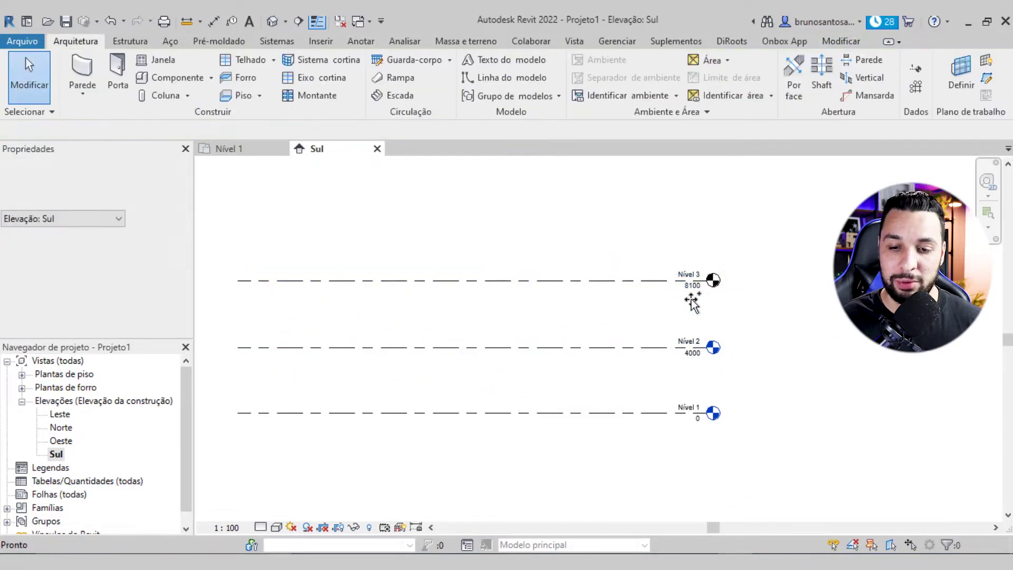
# Step: Select and deselect Nível 3, framing all three levels in the Sul elevation
pyautogui.scroll(2, 707, 288)
pyautogui.scroll(3, 719, 289)
pyautogui.scroll(1, 719, 289)
pyautogui.scroll(-2, 691, 259)
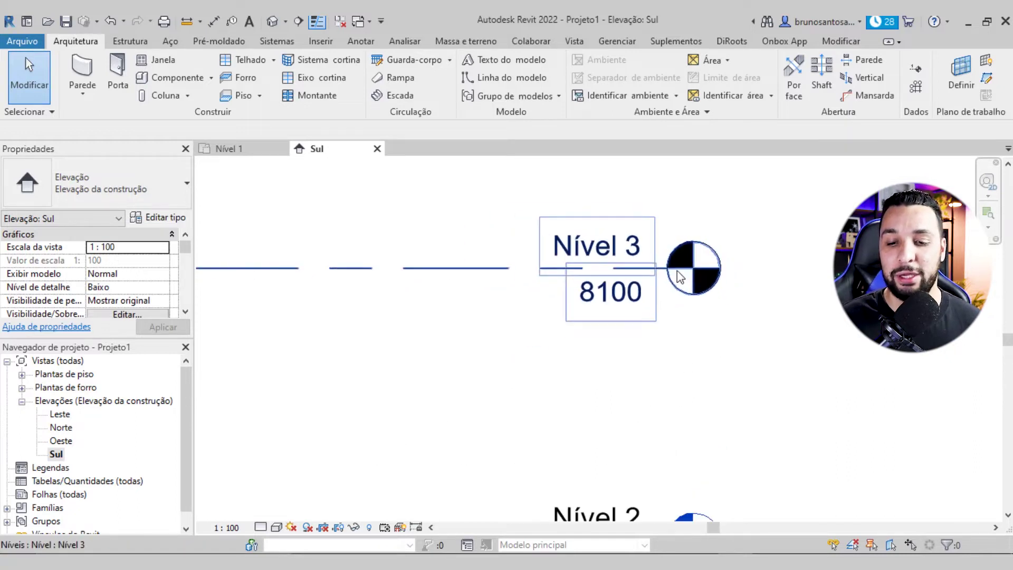
pyautogui.scroll(-2, 700, 280)
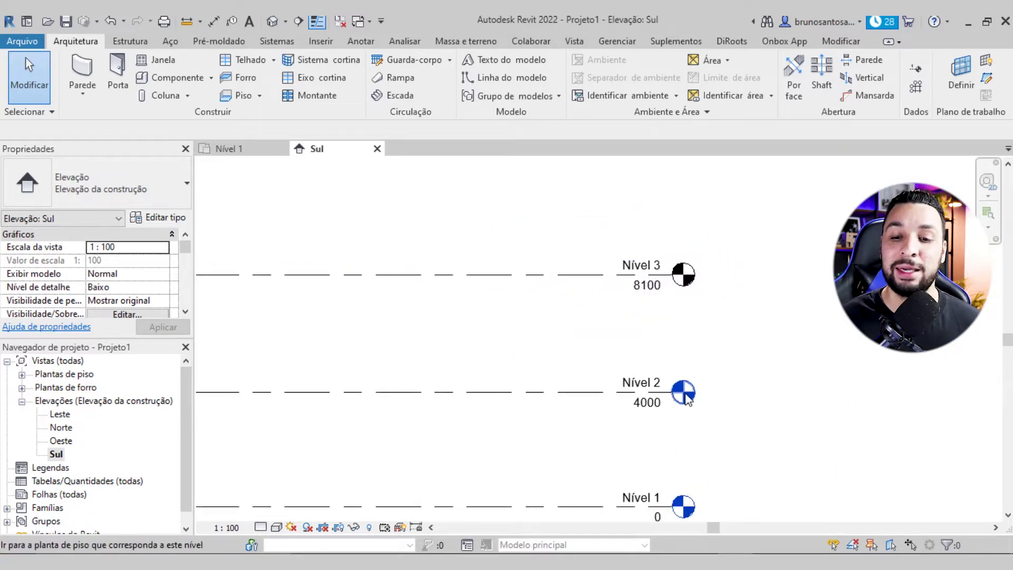
pyautogui.scroll(2, 685, 321)
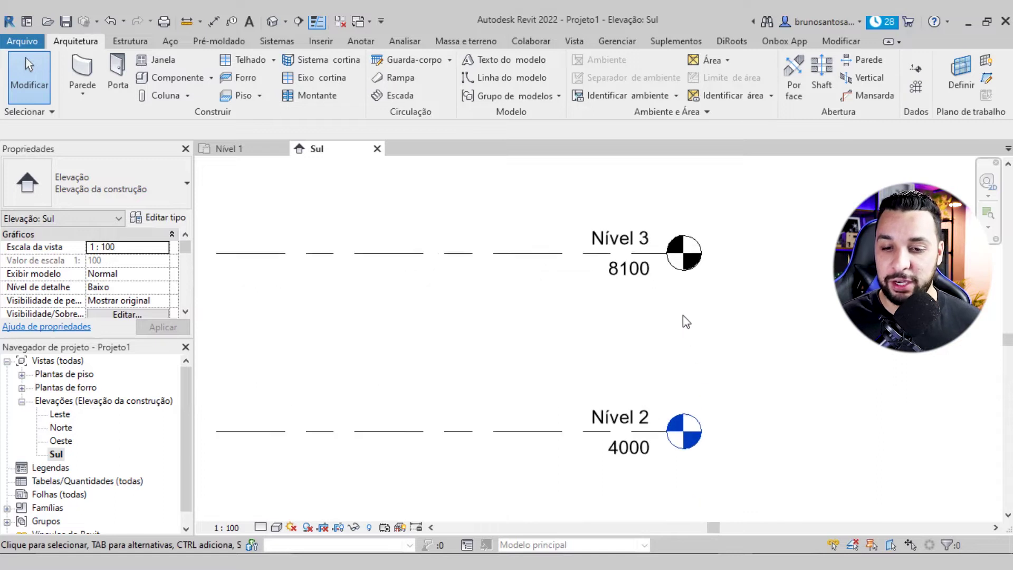
pyautogui.click(522, 289)
pyautogui.scroll(-1, 522, 285)
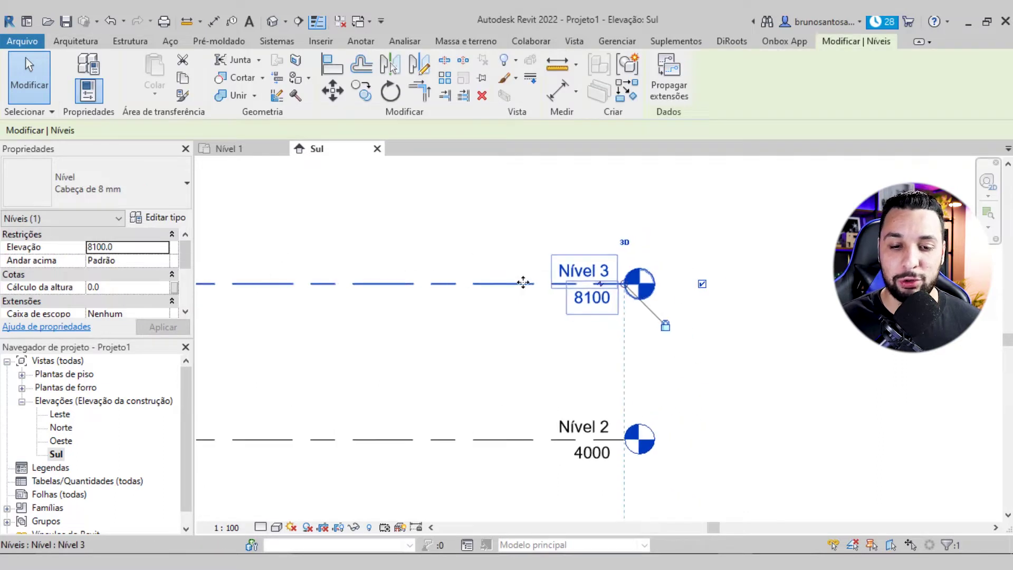
pyautogui.scroll(-1, 549, 289)
pyautogui.click(570, 388)
pyautogui.scroll(-1, 570, 388)
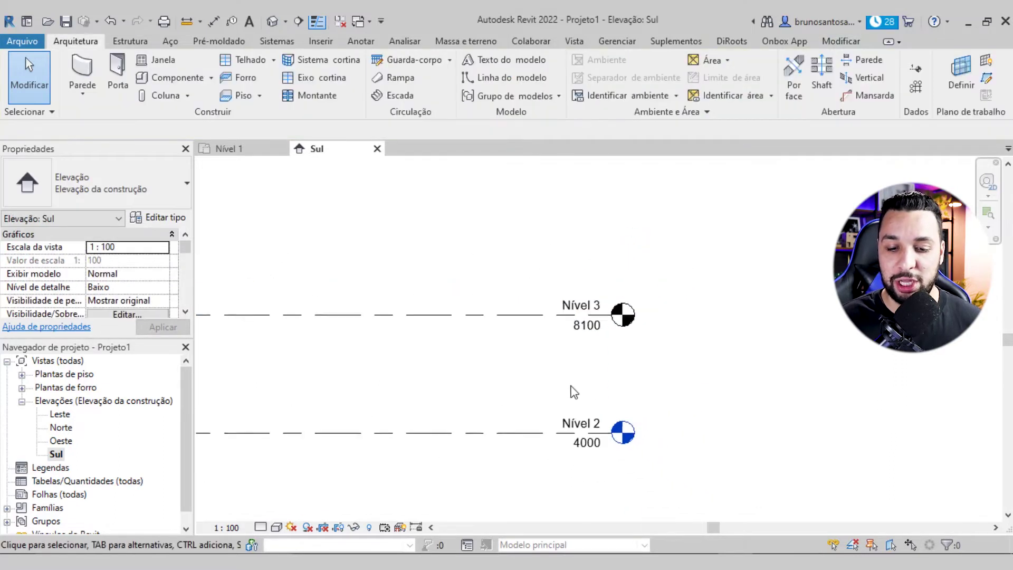
pyautogui.moveTo(570, 387); pyautogui.dragTo(606, 266, button='middle')
pyautogui.moveTo(644, 369); pyautogui.dragTo(631, 397, button='middle')
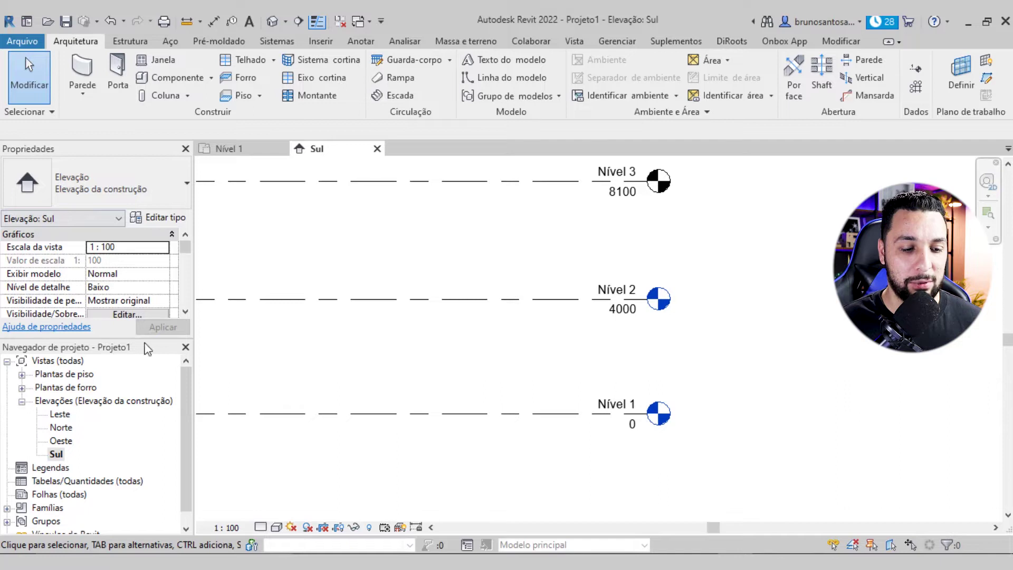
# Step: Expand the floor plan list, open the Nível 1 plan, and return to the Sul elevation
pyautogui.click(22, 374)
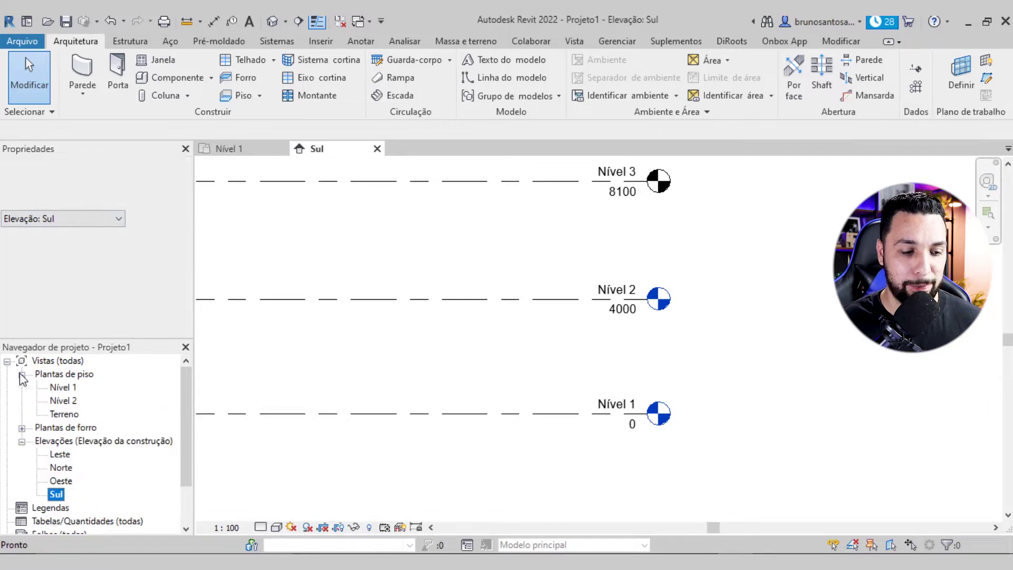
pyautogui.click(71, 389)
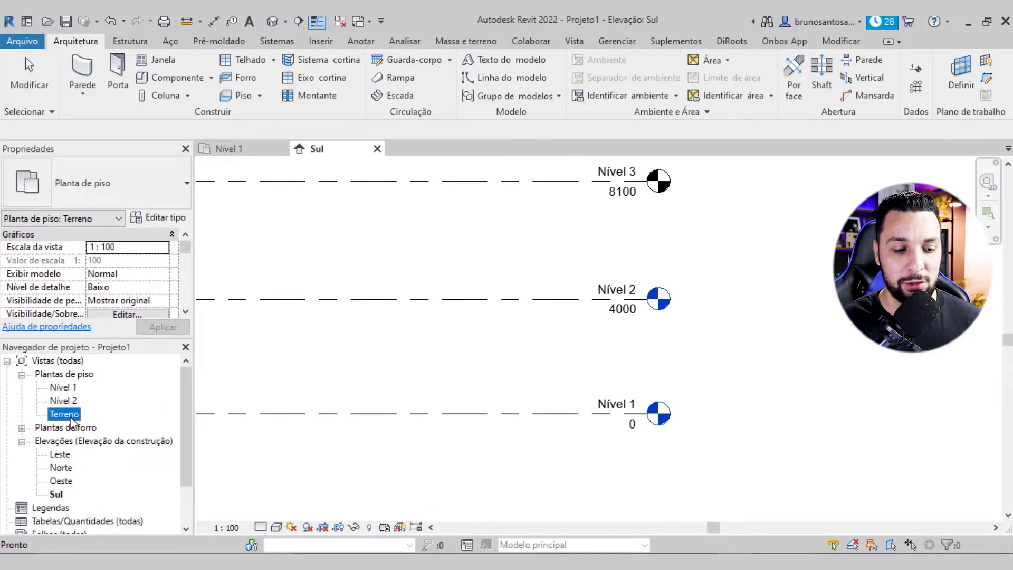
pyautogui.click(572, 422)
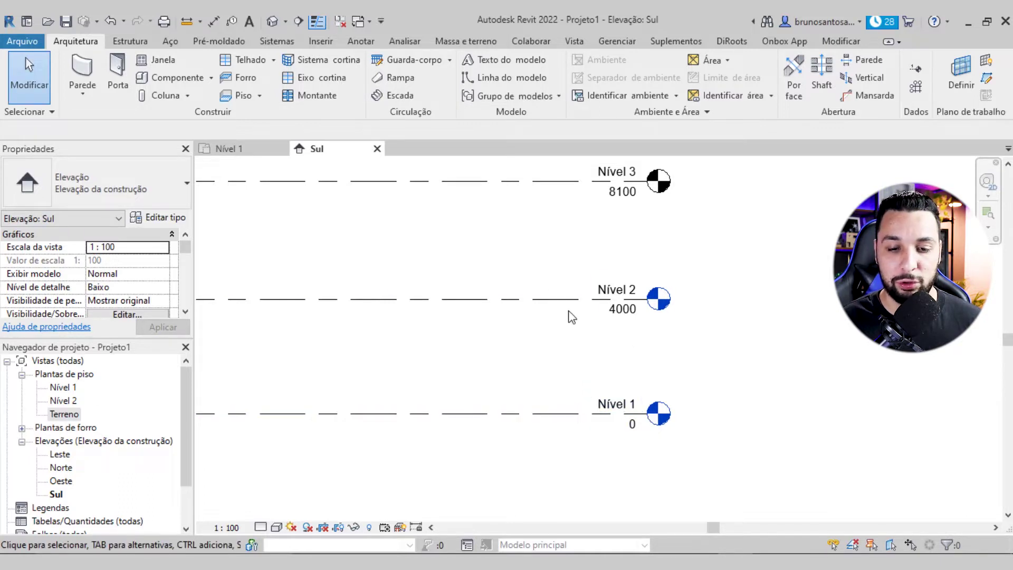
pyautogui.doubleClick(64, 387)
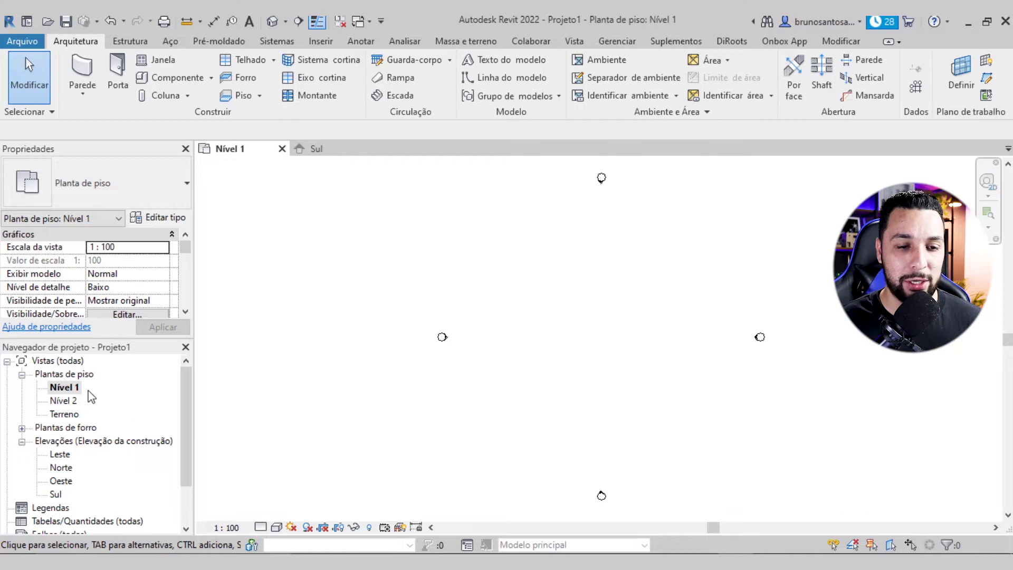
pyautogui.click(381, 149)
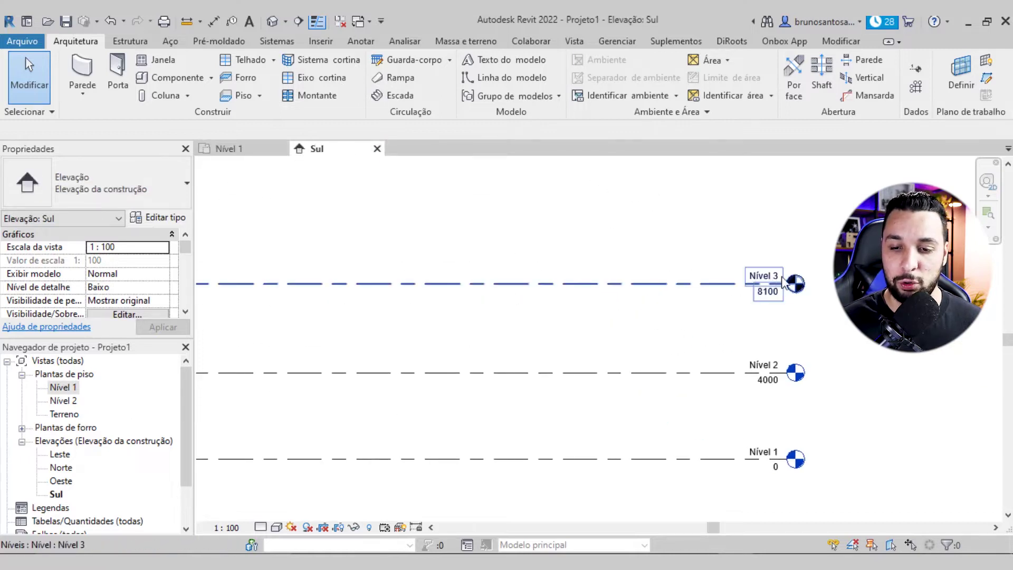
pyautogui.scroll(-1, 697, 312)
pyautogui.scroll(-1, 666, 335)
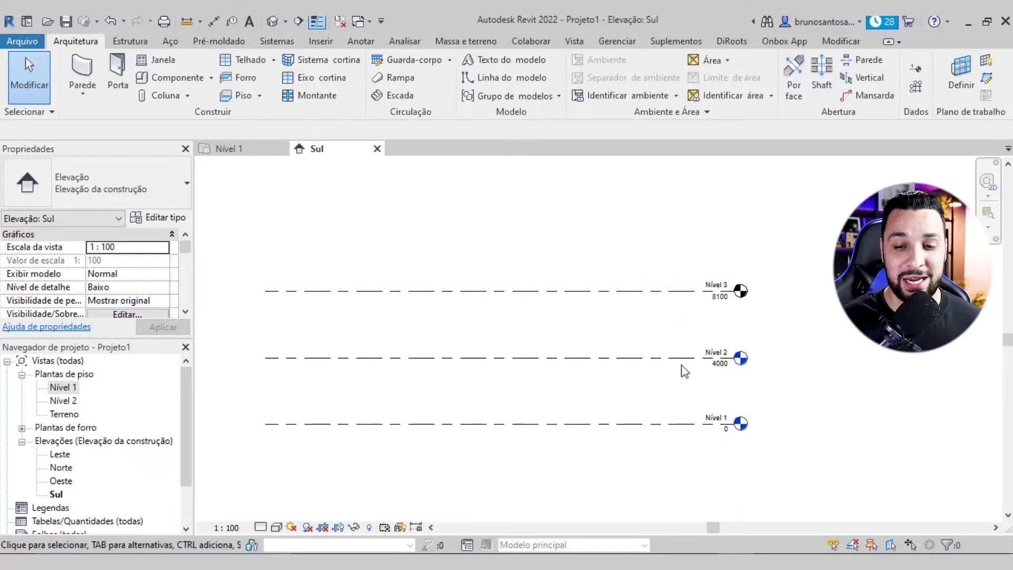
pyautogui.moveTo(594, 313); pyautogui.dragTo(617, 324, button='middle')
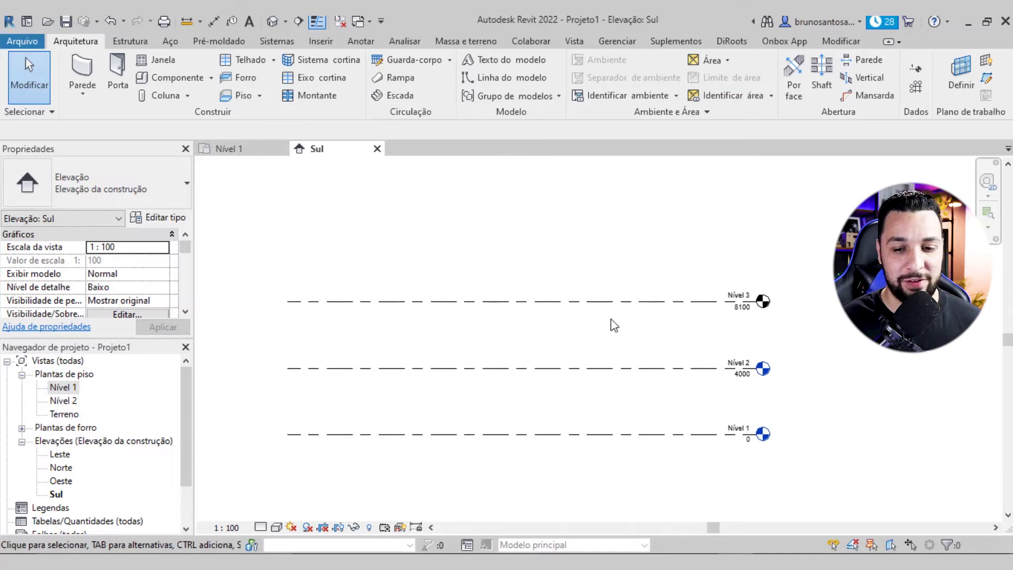
# Step: Bring up the Nova planta de piso dialog listing Nível 3 from Plan Views
pyautogui.click(562, 45)
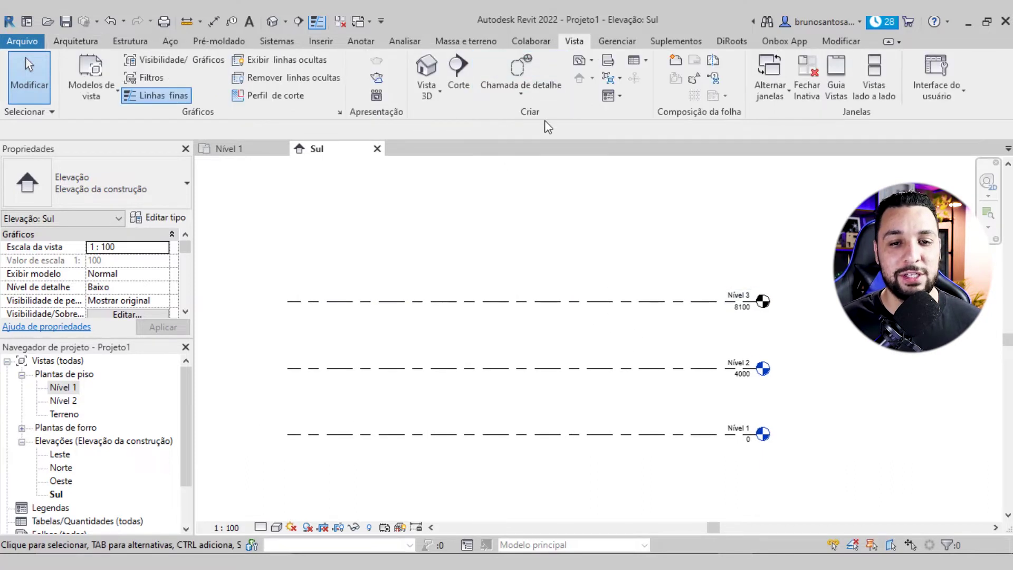
pyautogui.click(587, 62)
pyautogui.click(633, 87)
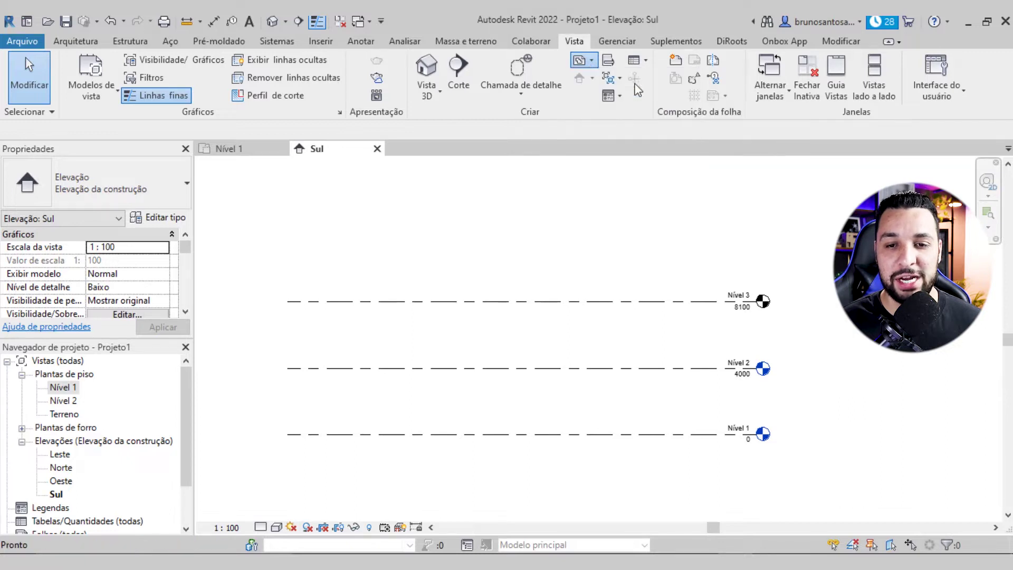
pyautogui.moveTo(430, 117); pyautogui.dragTo(403, 85)
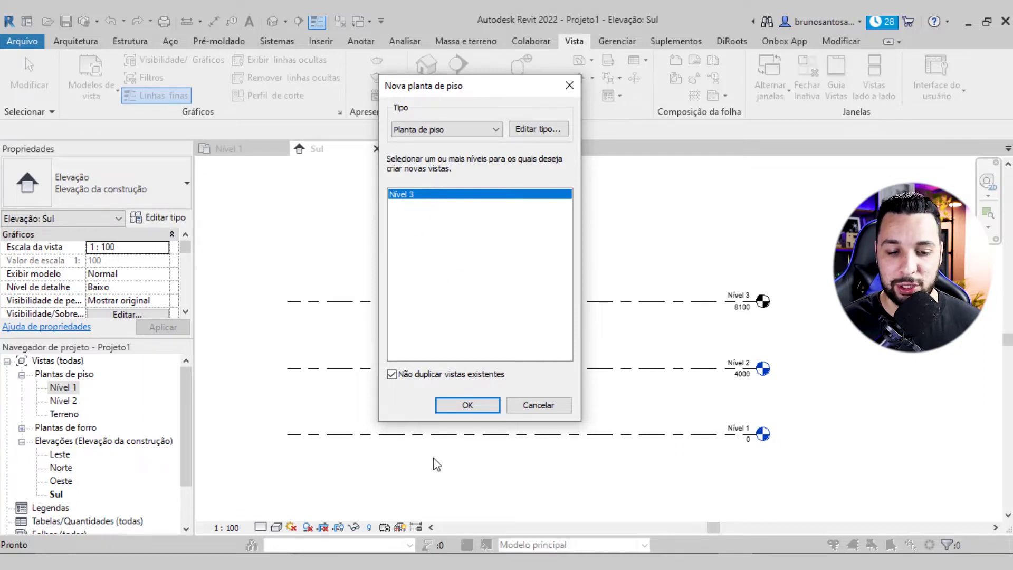
# Step: Create the Nível 3 floor plan, then delete it from the Project Browser
pyautogui.click(468, 405)
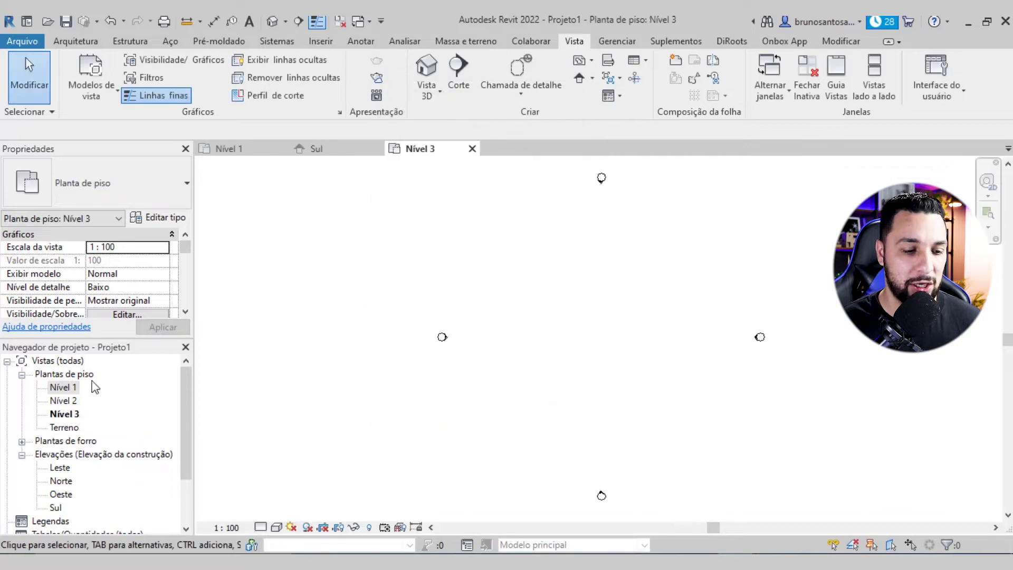
pyautogui.click(72, 415)
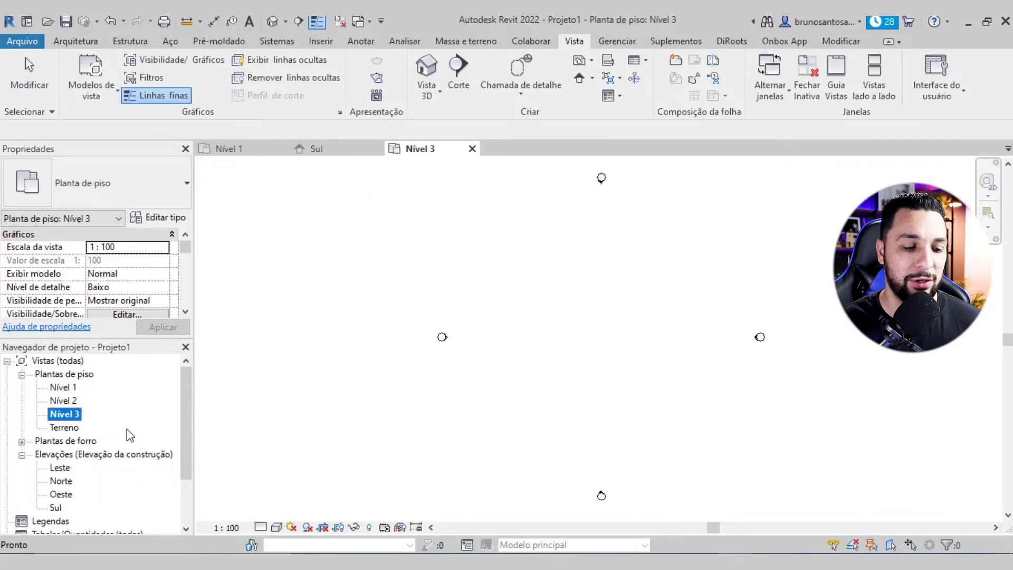
pyautogui.press('Delete')
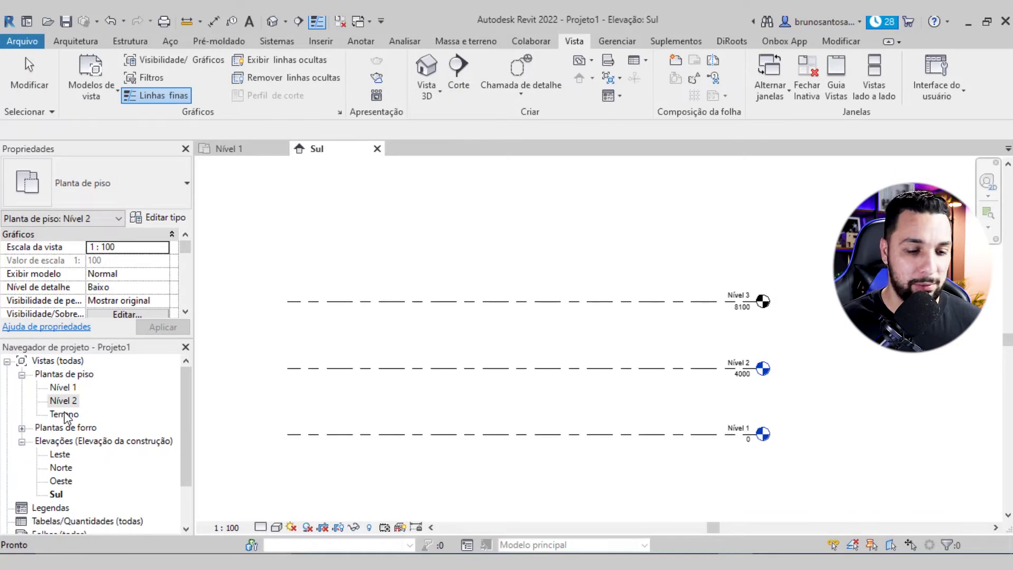
# Step: Delete the Nível 3 level line, leaving only Nível 1 and Nível 2
pyautogui.scroll(3, 749, 312)
pyautogui.scroll(-2, 604, 294)
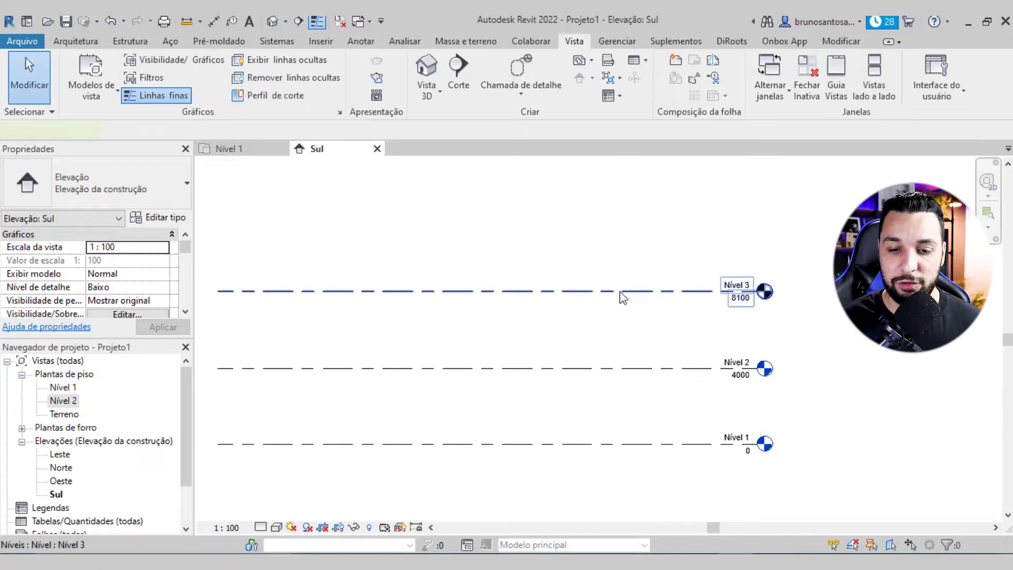
pyautogui.click(621, 290)
pyautogui.press('Delete')
pyautogui.scroll(-1, 606, 293)
pyautogui.scroll(-1, 579, 294)
pyautogui.scroll(1, 633, 322)
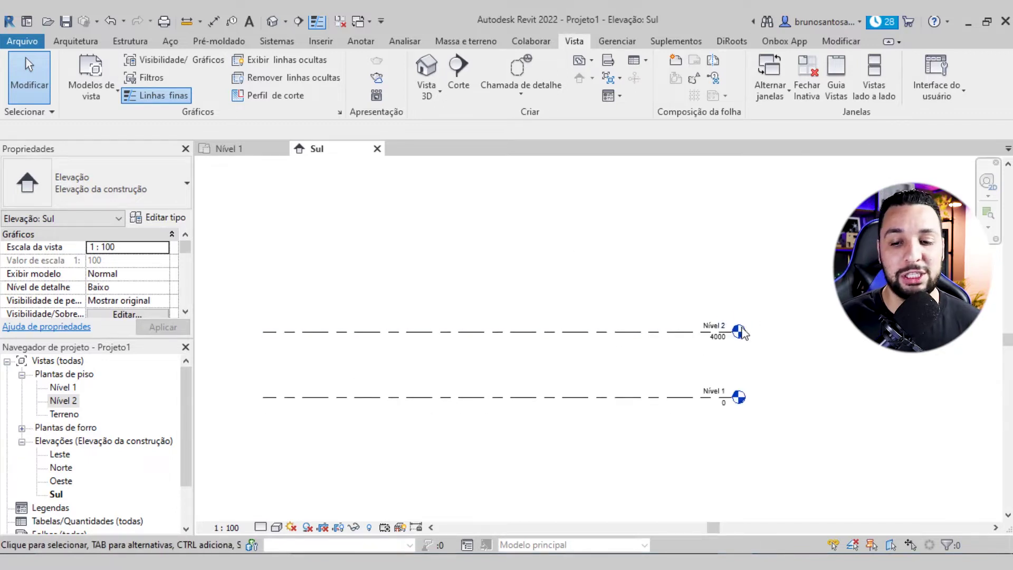
pyautogui.scroll(-1, 738, 328)
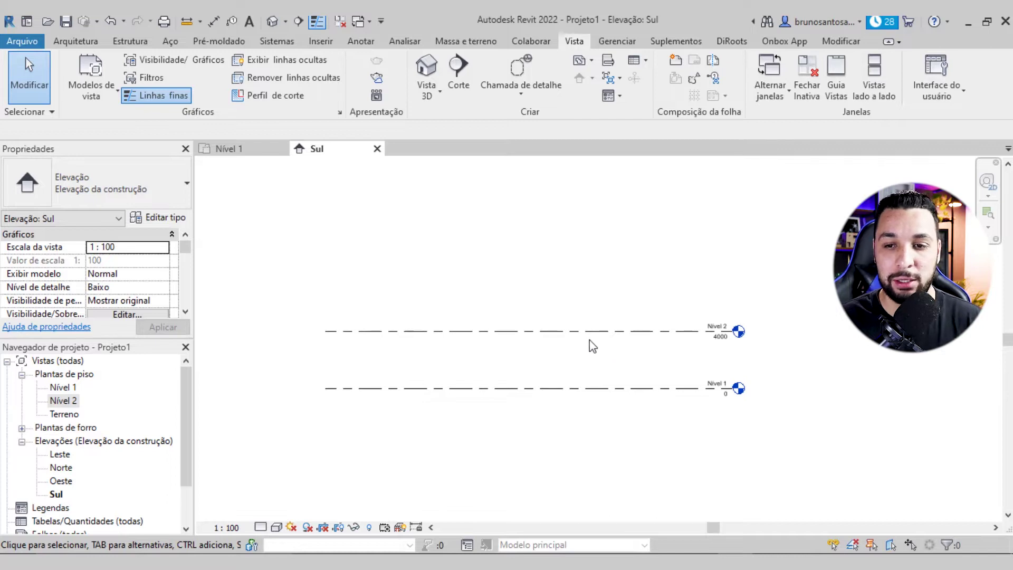
pyautogui.click(64, 43)
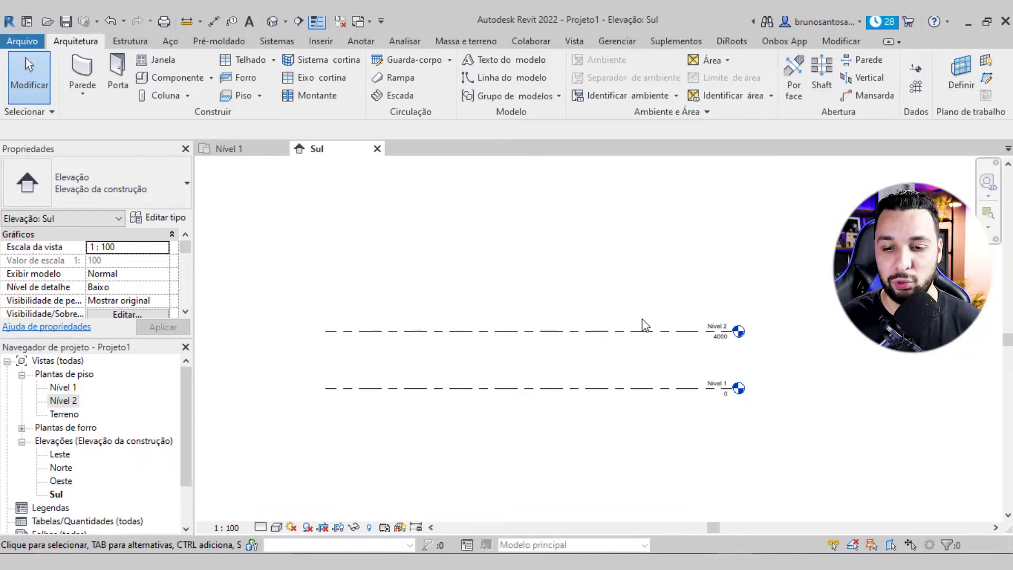
pyautogui.click(583, 333)
pyautogui.press('l')
pyautogui.press('l')
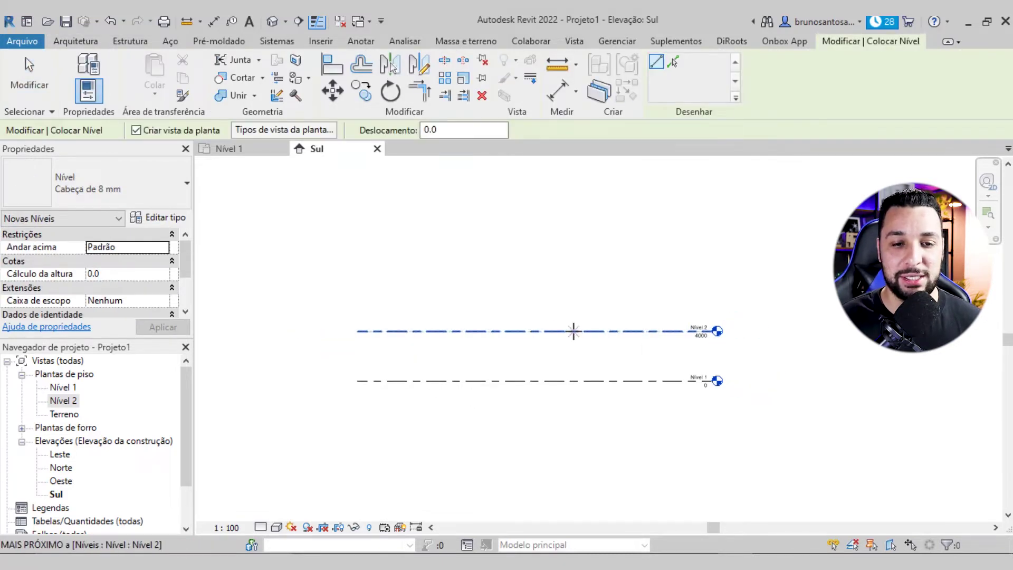
pyautogui.scroll(1, 367, 338)
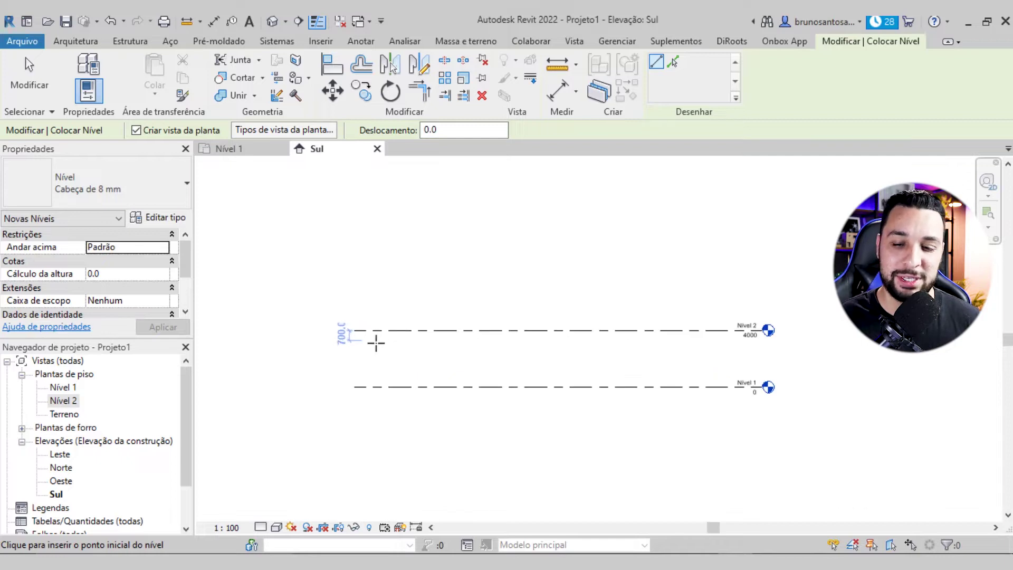
pyautogui.scroll(-1, 397, 334)
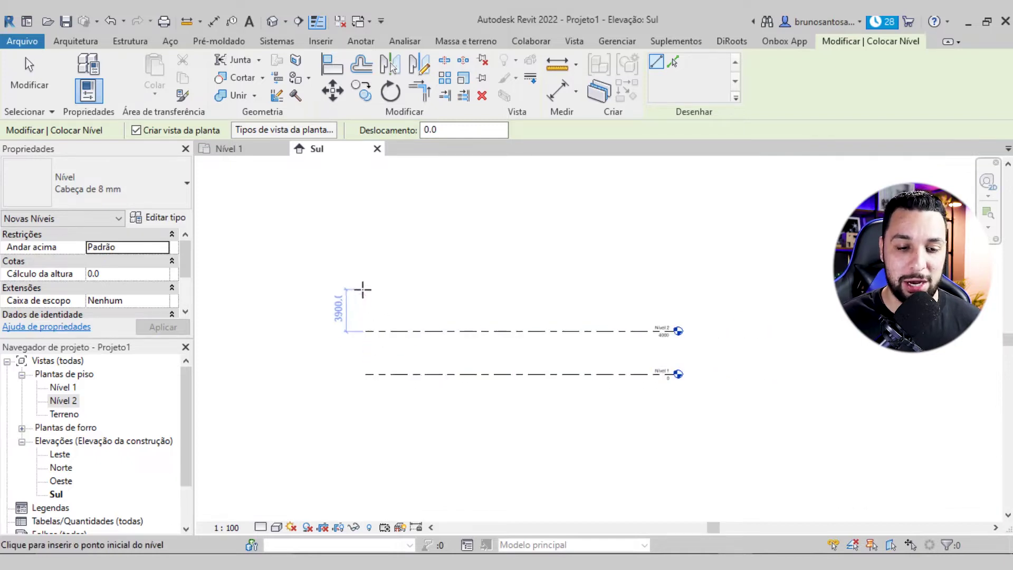
pyautogui.click(675, 63)
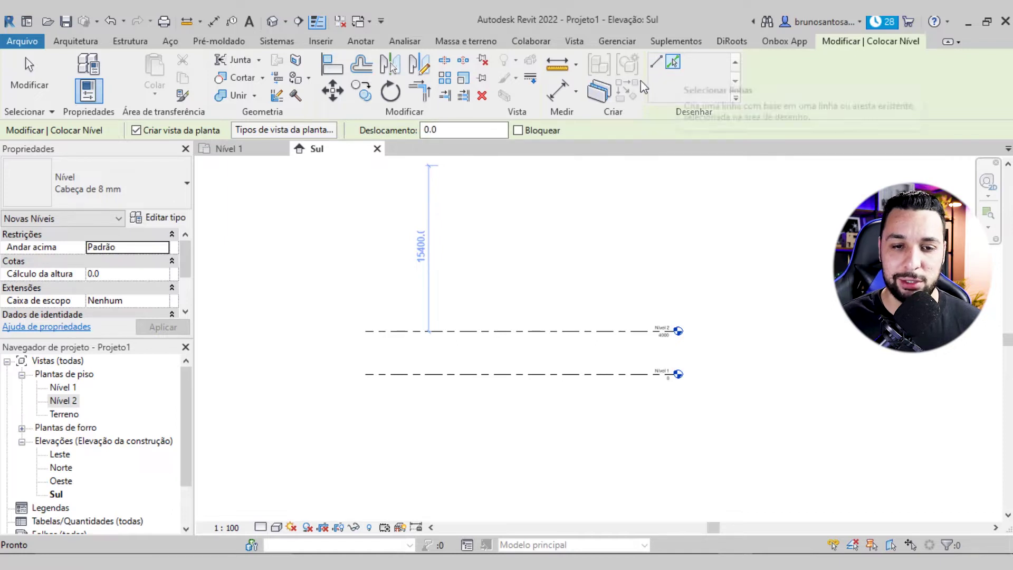
pyautogui.doubleClick(430, 130)
pyautogui.write('4')
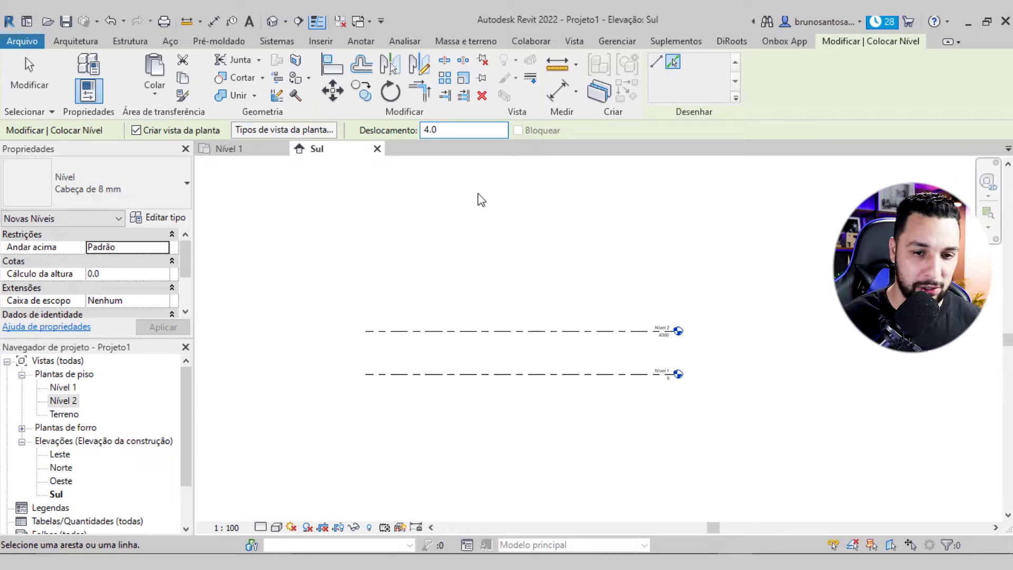
pyautogui.press('Escape')
pyautogui.press('u')
pyautogui.press('n')
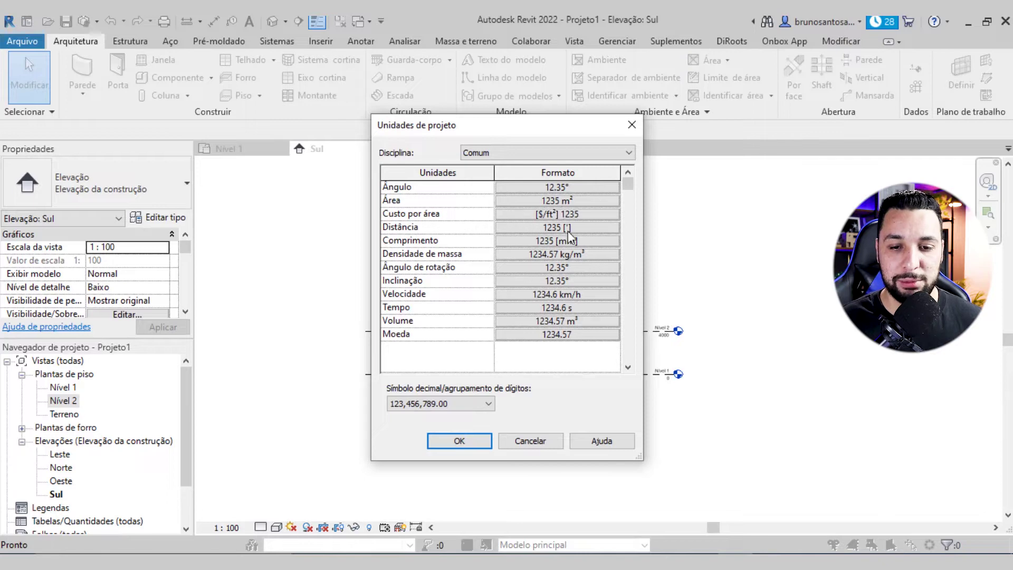
# Step: Set the length format to Metros with 2 casas decimais rounding and close Unidades de projeto
pyautogui.click(560, 241)
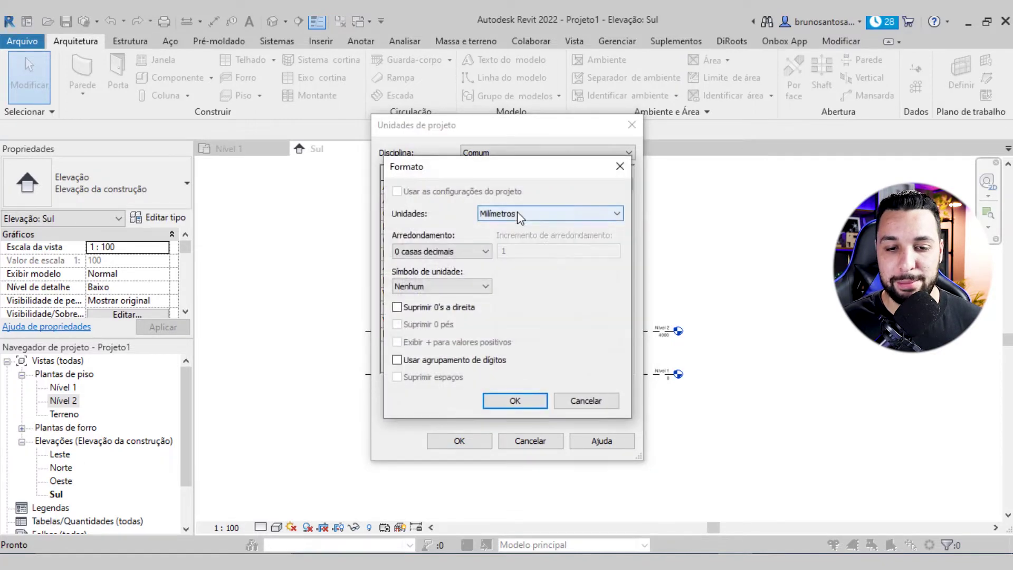
pyautogui.click(518, 212)
pyautogui.click(506, 266)
pyautogui.click(418, 252)
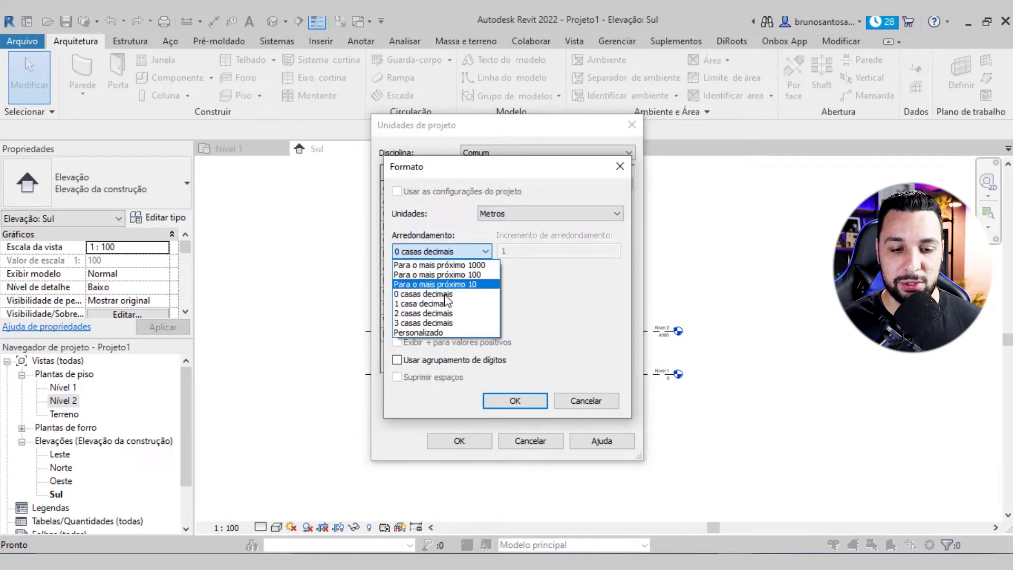
pyautogui.click(413, 315)
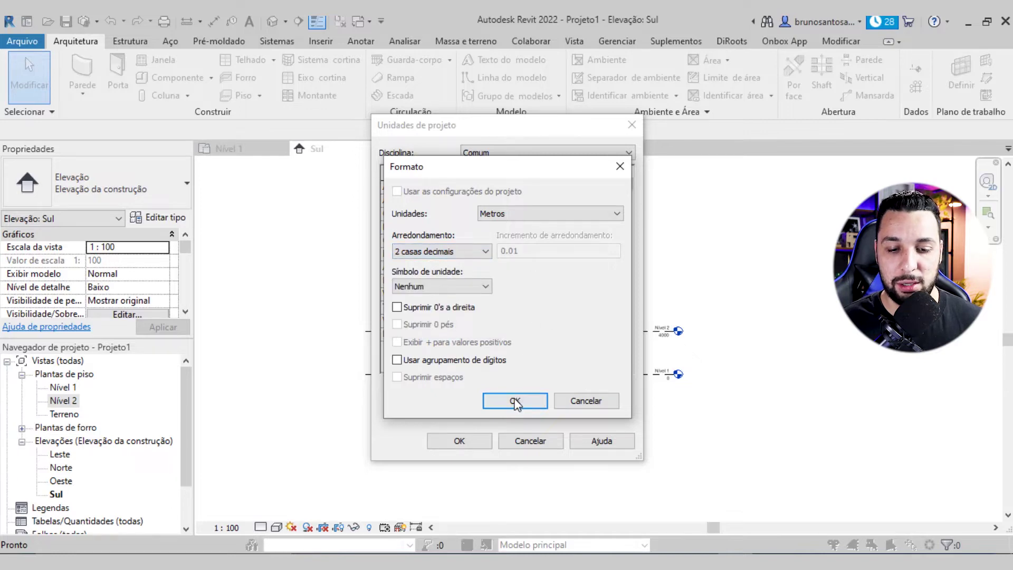
pyautogui.click(515, 401)
pyautogui.click(462, 445)
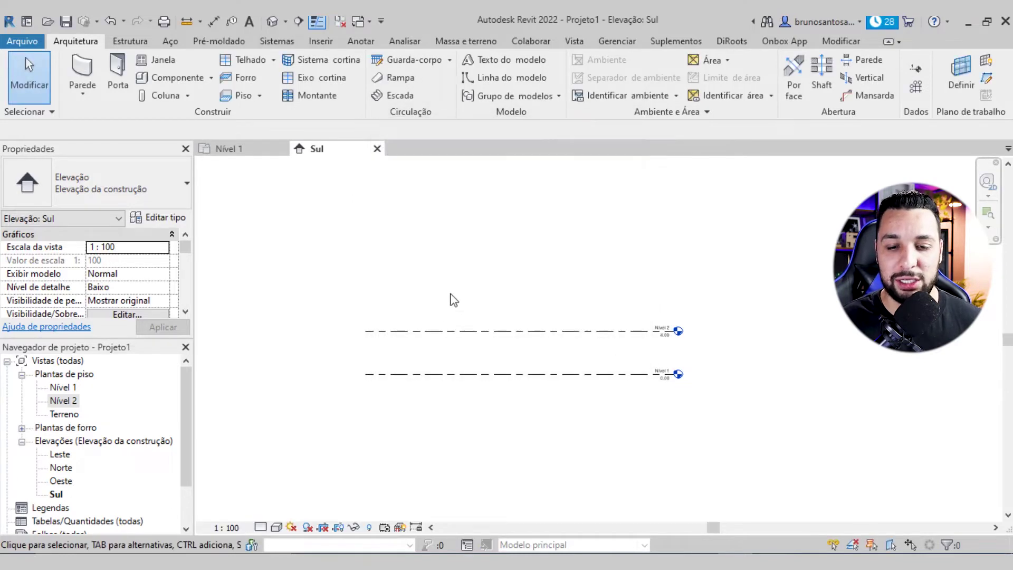
pyautogui.scroll(5, 696, 325)
pyautogui.scroll(-3, 696, 325)
# Step: Create Nível 4 with Pick Lines at a 4 m offset above Nível 2
pyautogui.moveTo(529, 330); pyautogui.dragTo(492, 330, button='middle')
pyautogui.click(474, 309)
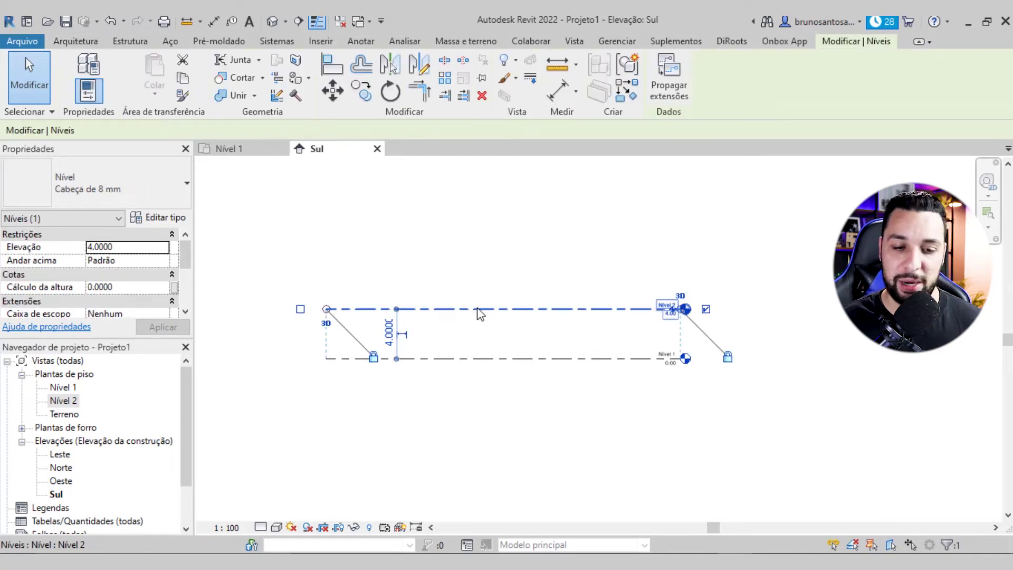
pyautogui.press('l')
pyautogui.press('l')
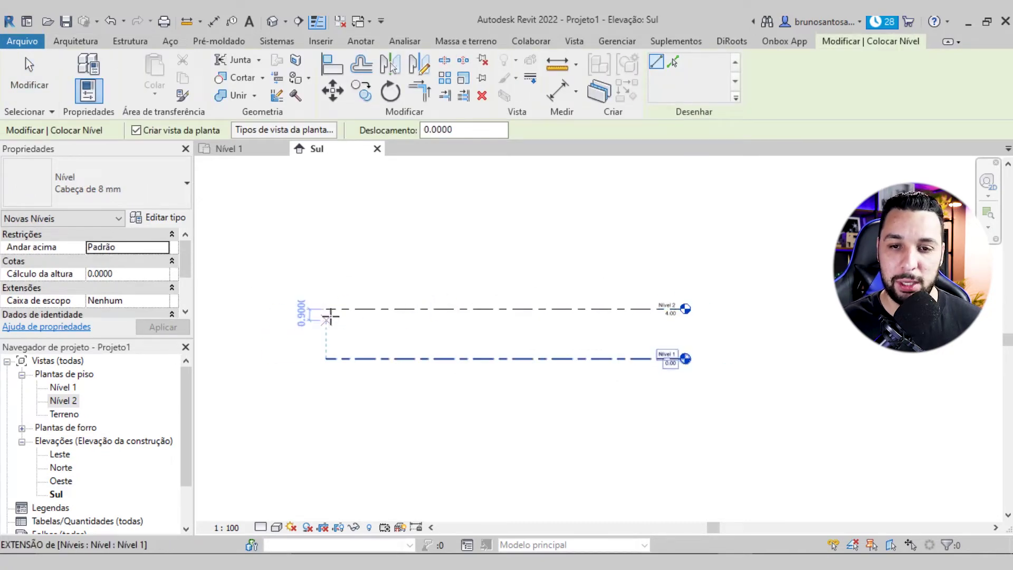
pyautogui.click(673, 62)
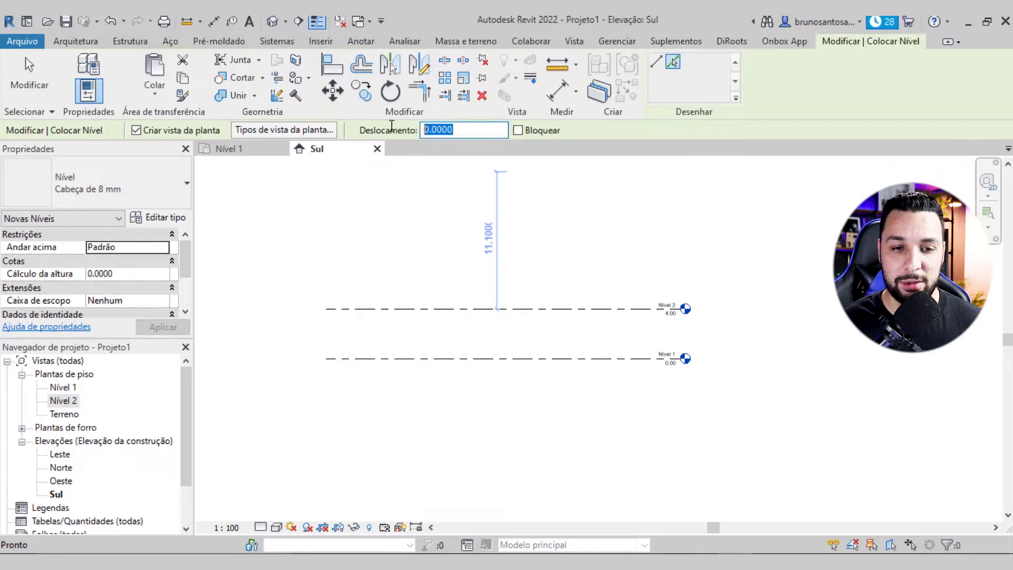
pyautogui.write('4')
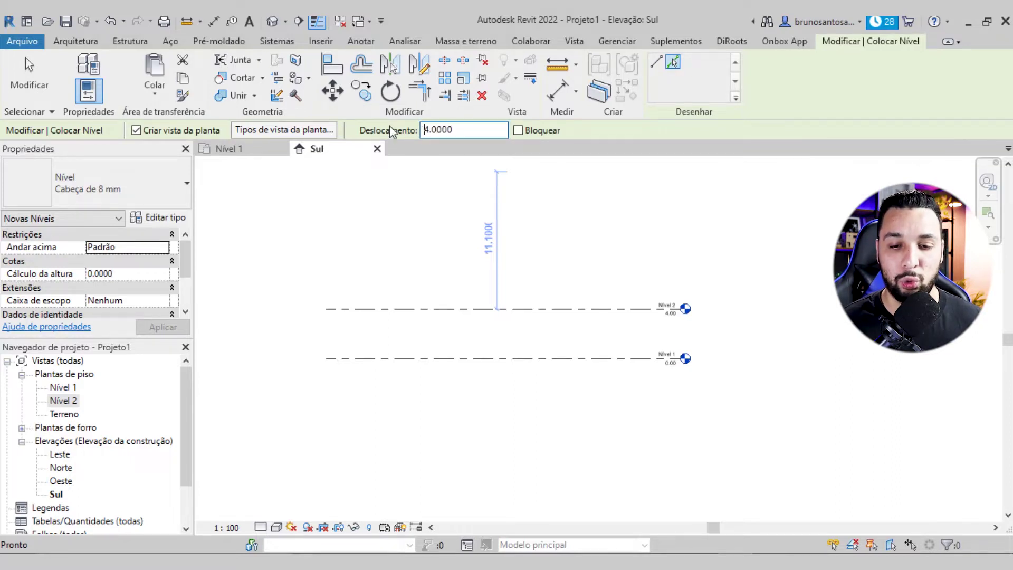
pyautogui.click(442, 315)
pyautogui.scroll(1, 654, 241)
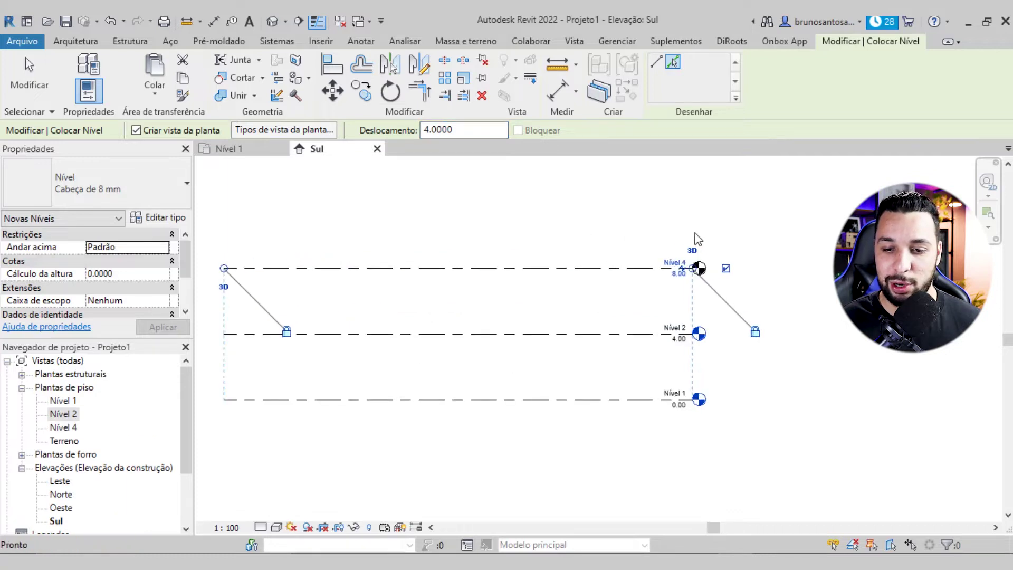
pyautogui.press('Escape')
pyautogui.press('Escape')
pyautogui.scroll(-1, 708, 241)
pyautogui.scroll(2, 716, 267)
pyautogui.scroll(2, 723, 282)
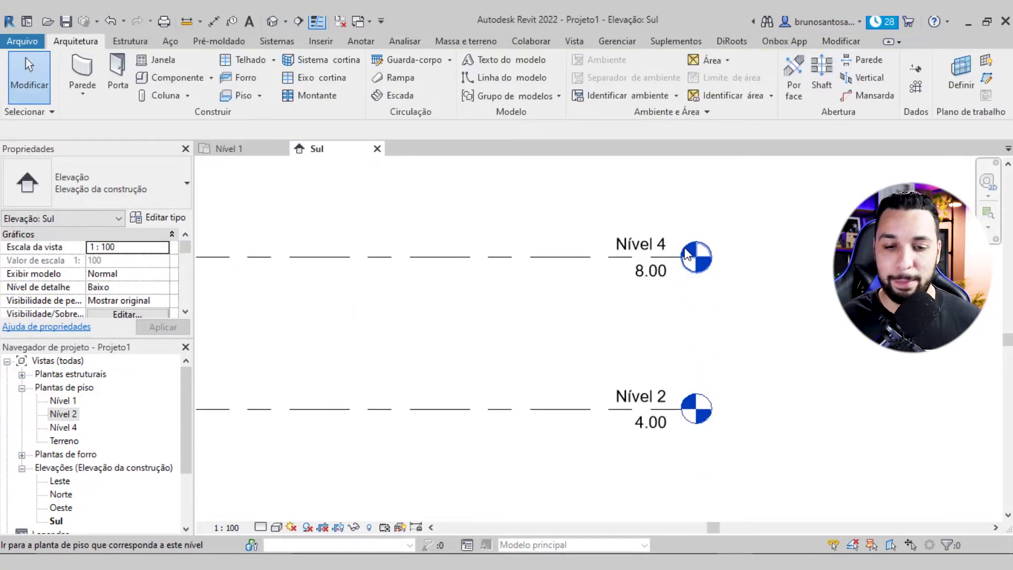
pyautogui.scroll(-1, 446, 313)
pyautogui.scroll(-1, 448, 313)
# Step: Select the new Nível 4 floor plan and bring the level heads into view
pyautogui.click(62, 428)
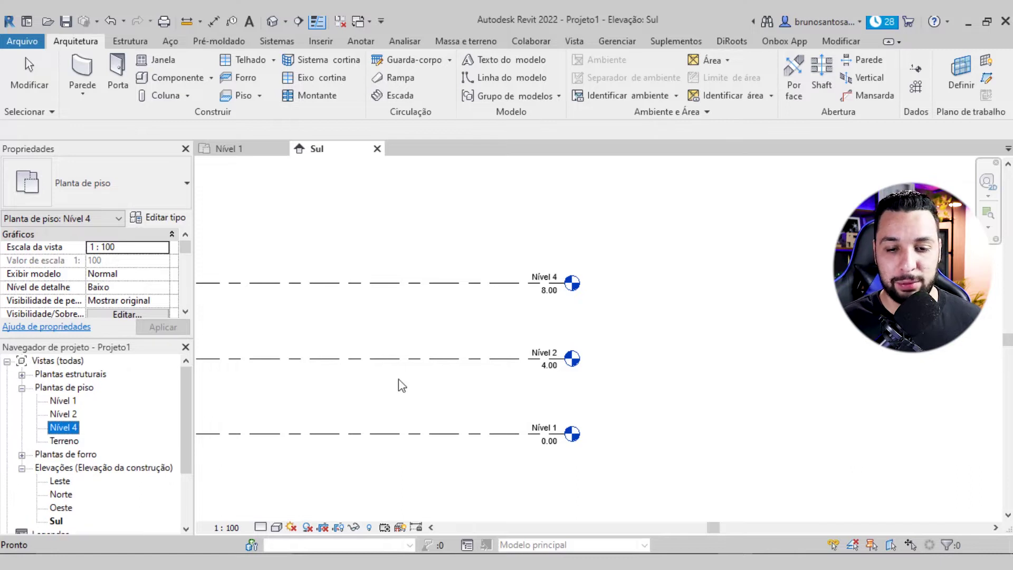
pyautogui.scroll(-1, 331, 346)
pyautogui.click(338, 327)
pyautogui.moveTo(346, 311); pyautogui.dragTo(588, 333, button='middle')
pyautogui.scroll(1, 617, 369)
pyautogui.moveTo(617, 369); pyautogui.dragTo(666, 418, button='middle')
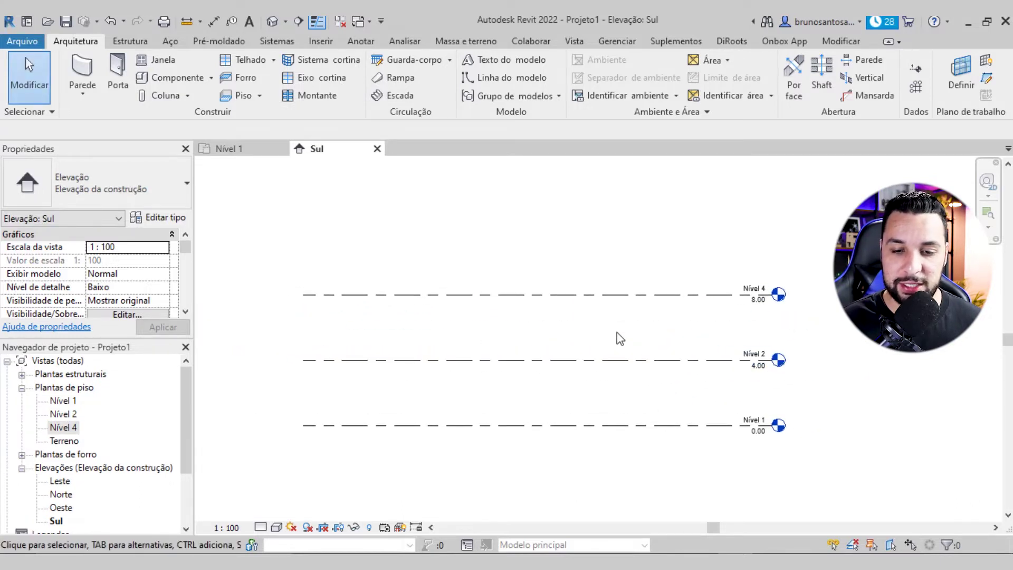
pyautogui.scroll(-1, 575, 330)
# Step: Add Nível 5 through Nível 8, each at a 4 m offset above the previous level
pyautogui.click(566, 305)
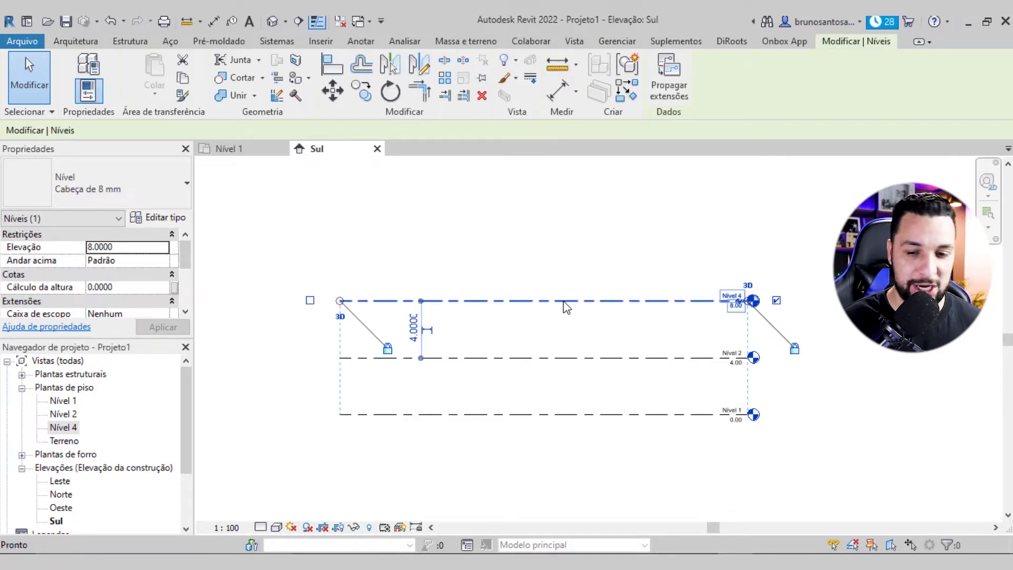
pyautogui.press('l')
pyautogui.press('l')
pyautogui.click(675, 64)
pyautogui.doubleClick(438, 130)
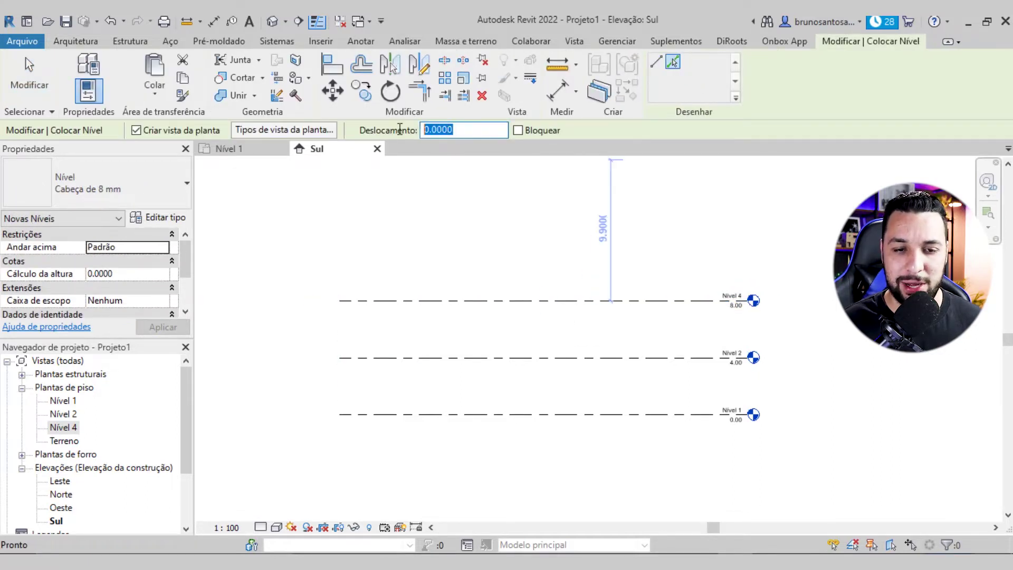
pyautogui.write('4')
pyautogui.press('Return')
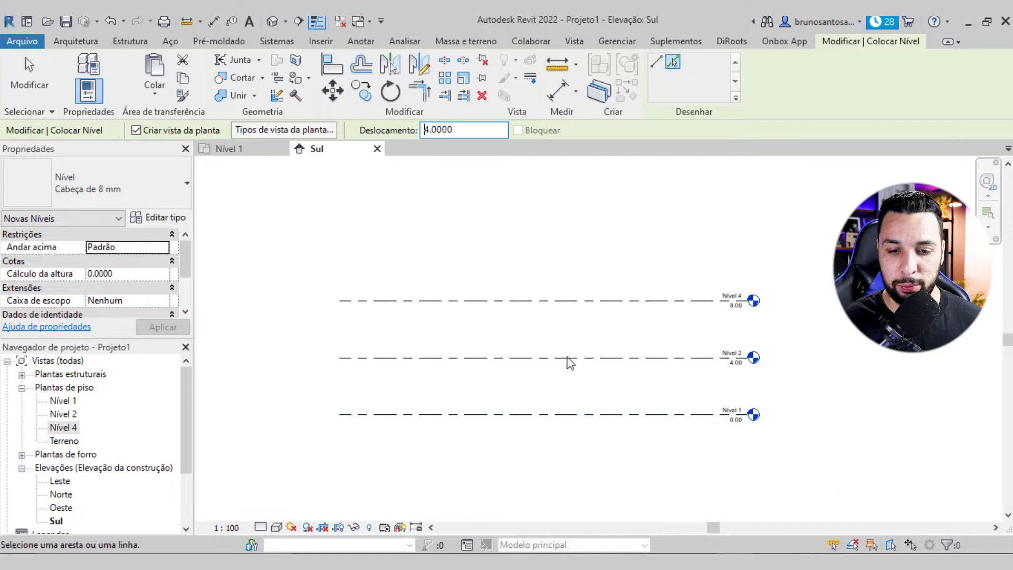
pyautogui.click(538, 301)
pyautogui.click(538, 244)
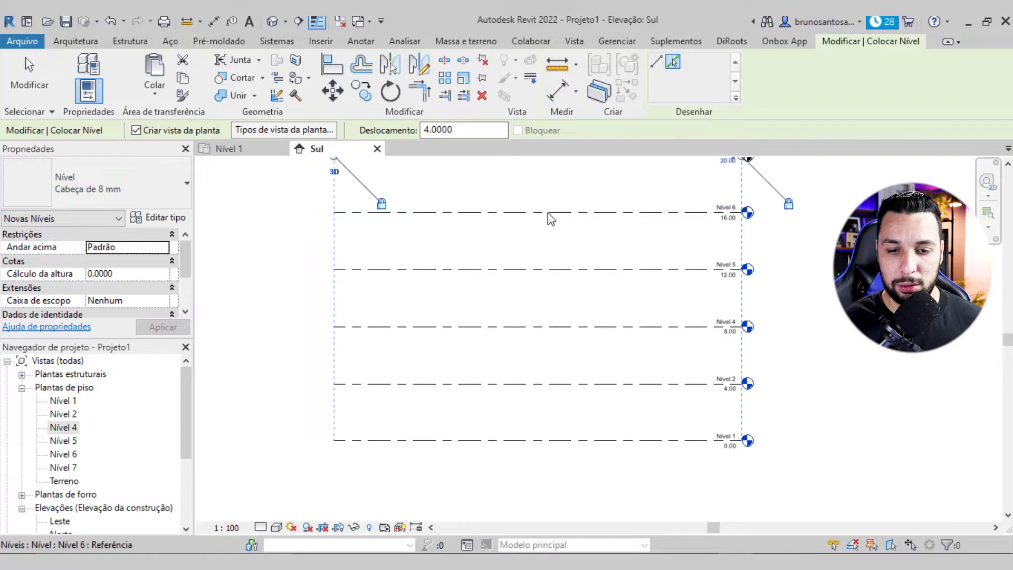
pyautogui.click(547, 213)
pyautogui.scroll(-2, 543, 294)
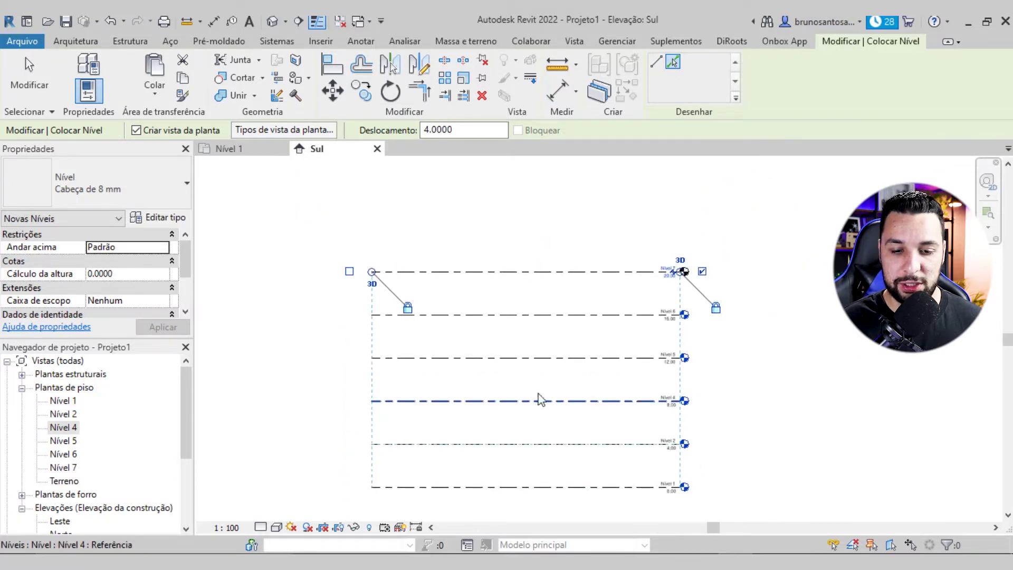
pyautogui.click(527, 272)
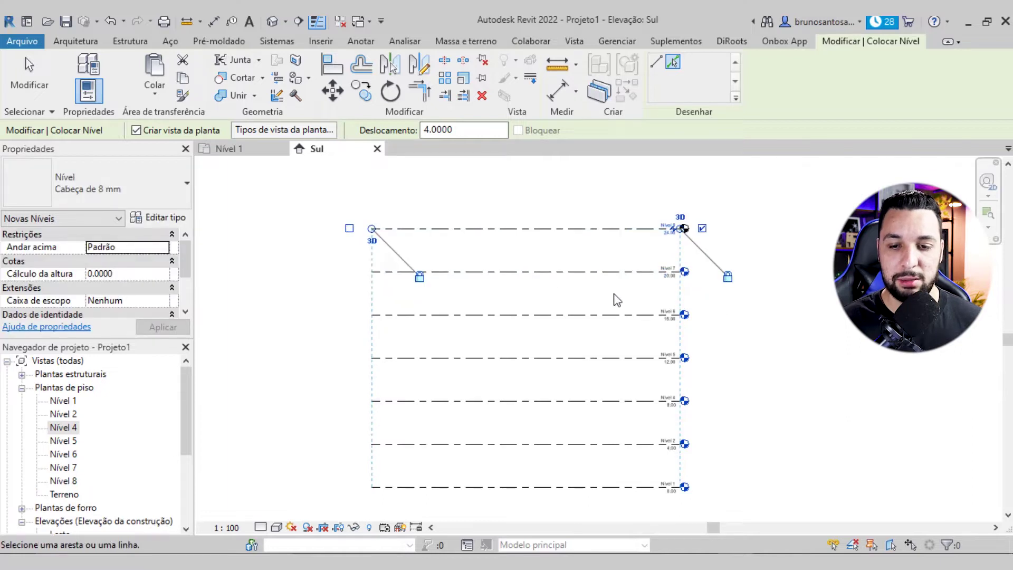
pyautogui.scroll(-1, 606, 296)
pyautogui.press('Escape')
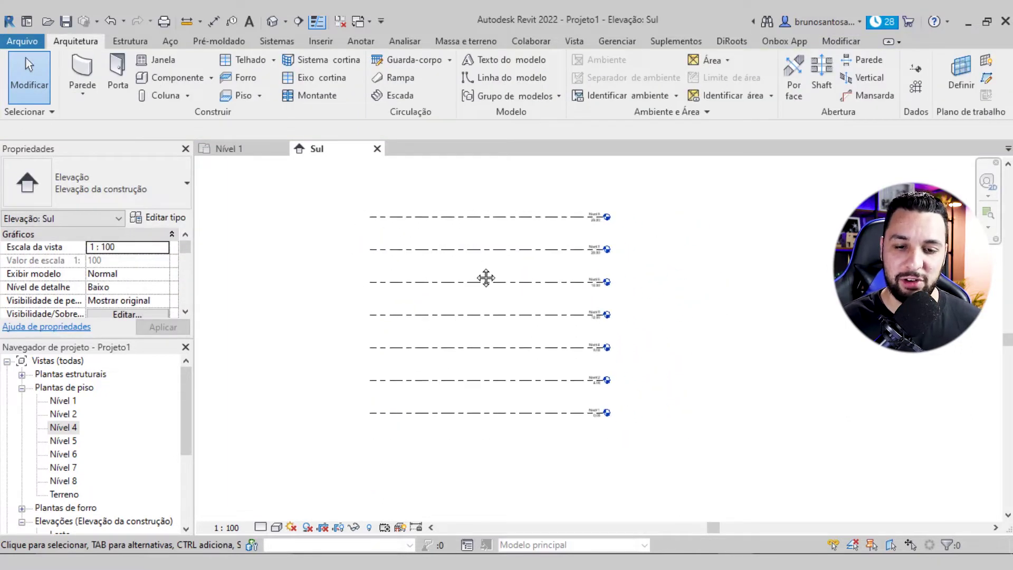
pyautogui.moveTo(480, 267); pyautogui.dragTo(489, 287, button='middle')
pyautogui.scroll(1, 560, 328)
pyautogui.moveTo(561, 328); pyautogui.dragTo(551, 315, button='middle')
pyautogui.scroll(2, 616, 264)
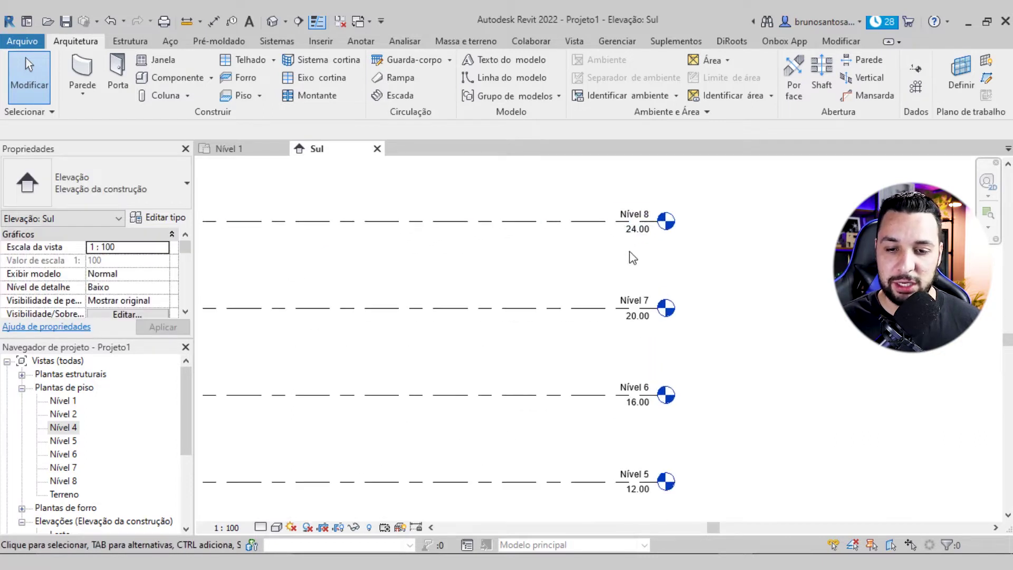
pyautogui.scroll(-1, 633, 316)
pyautogui.scroll(-2, 644, 387)
pyautogui.scroll(-1, 599, 283)
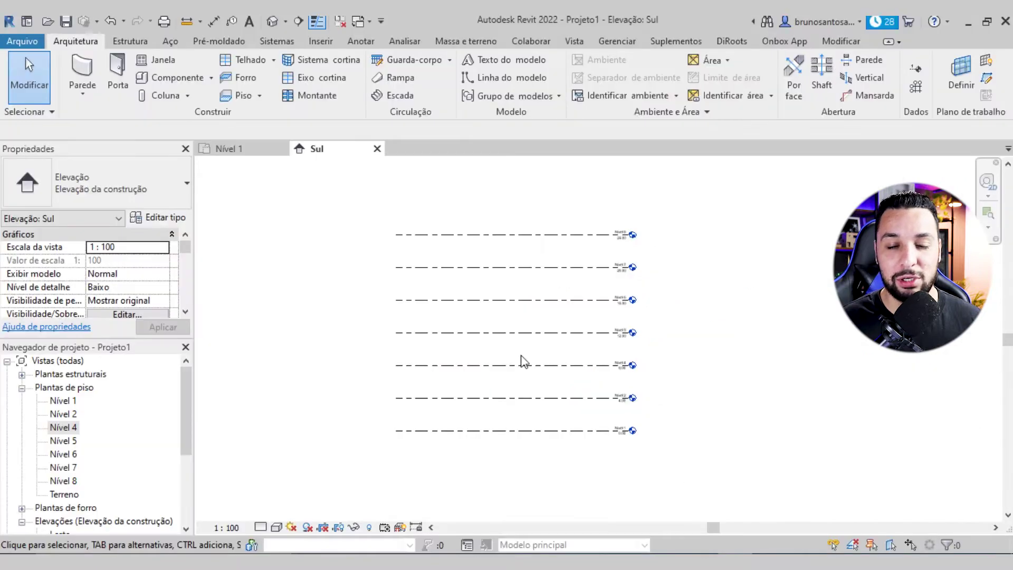
pyautogui.scroll(2, 494, 354)
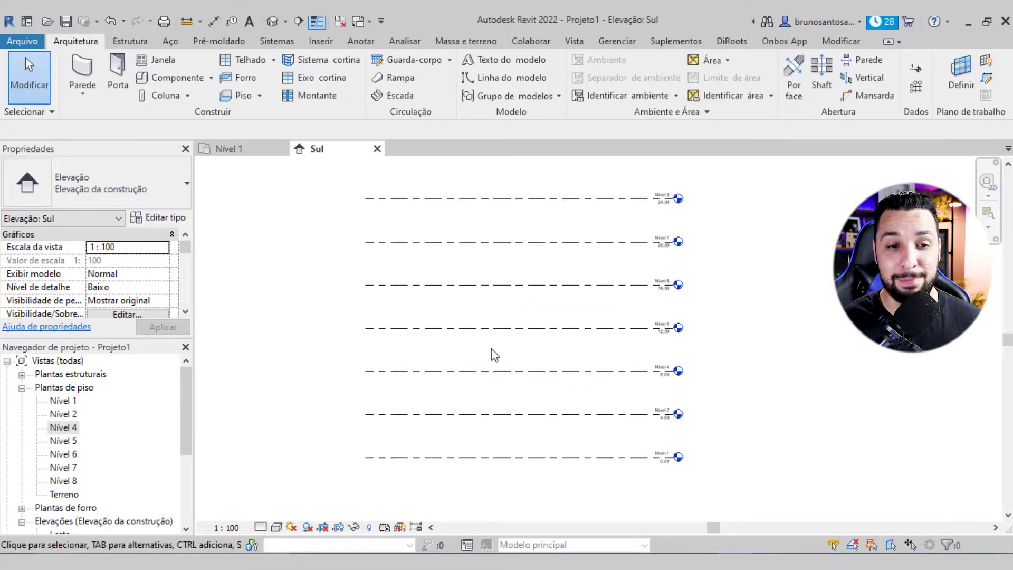
# Step: Turn on 'Mostrar formas e pisos da massa' in Massa e terreno and open the Nível 1 plan
pyautogui.click(473, 43)
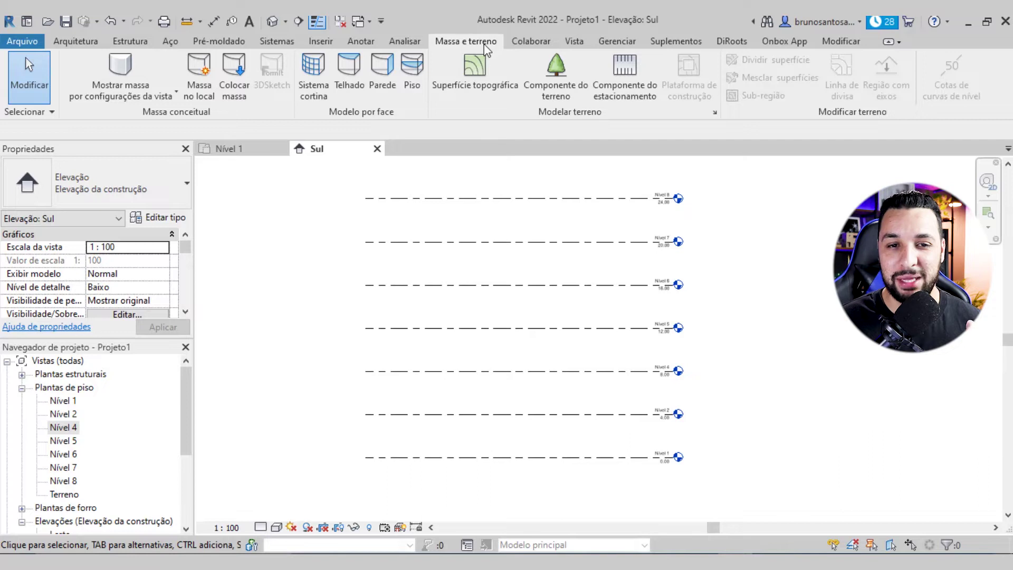
pyautogui.scroll(-1, 351, 271)
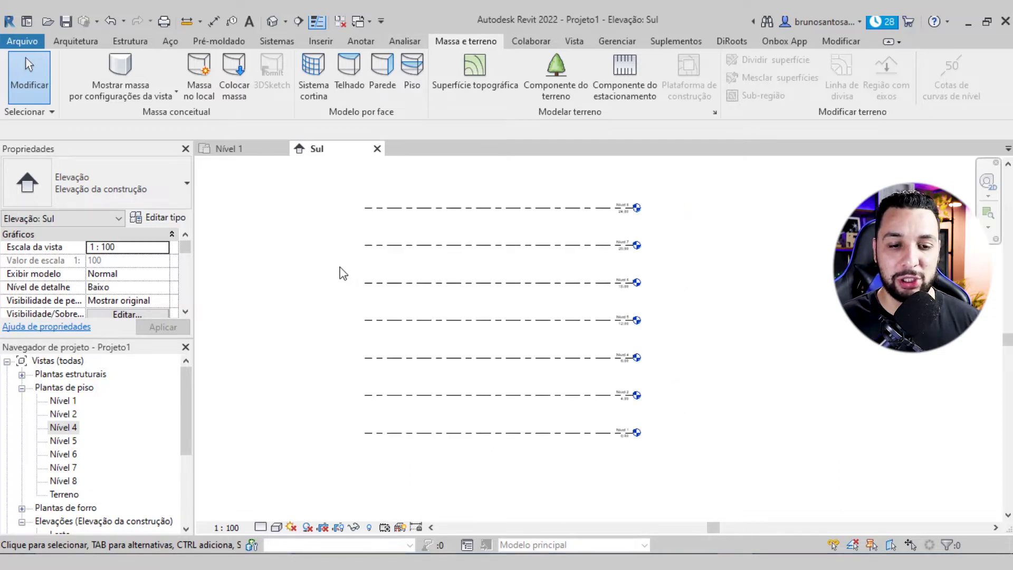
pyautogui.moveTo(351, 271); pyautogui.dragTo(351, 287, button='middle')
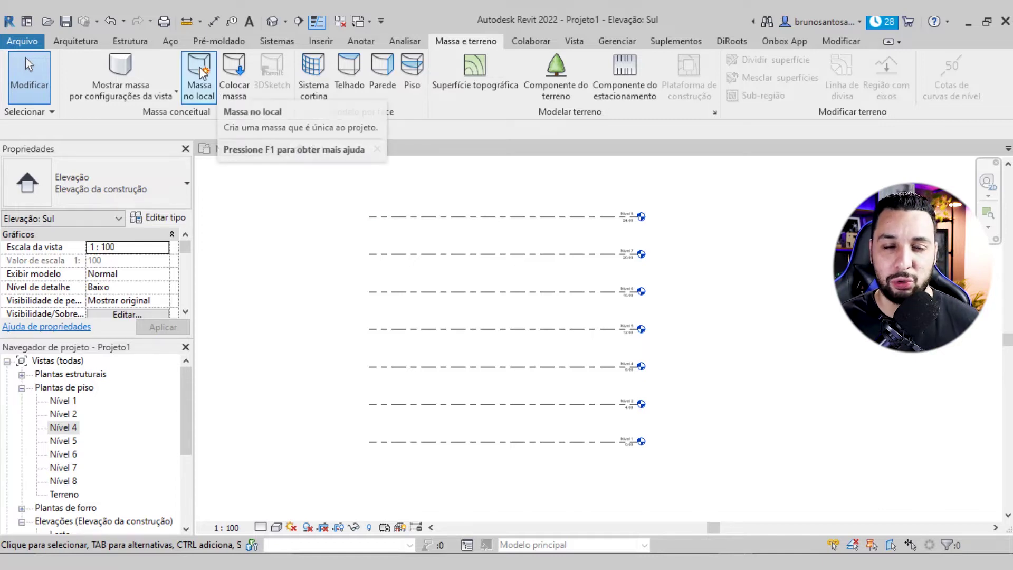
pyautogui.moveTo(198, 77)
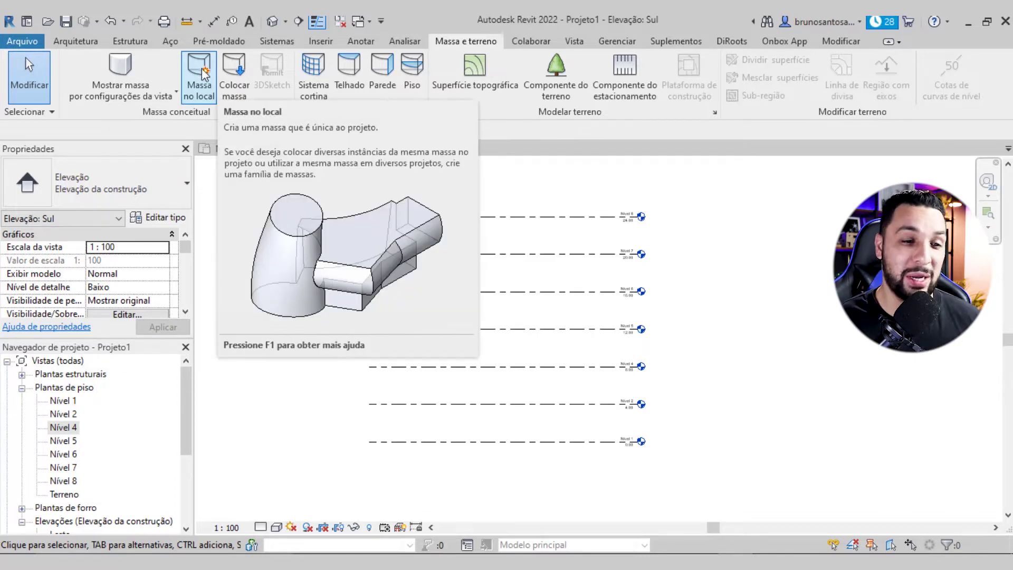
pyautogui.click(203, 73)
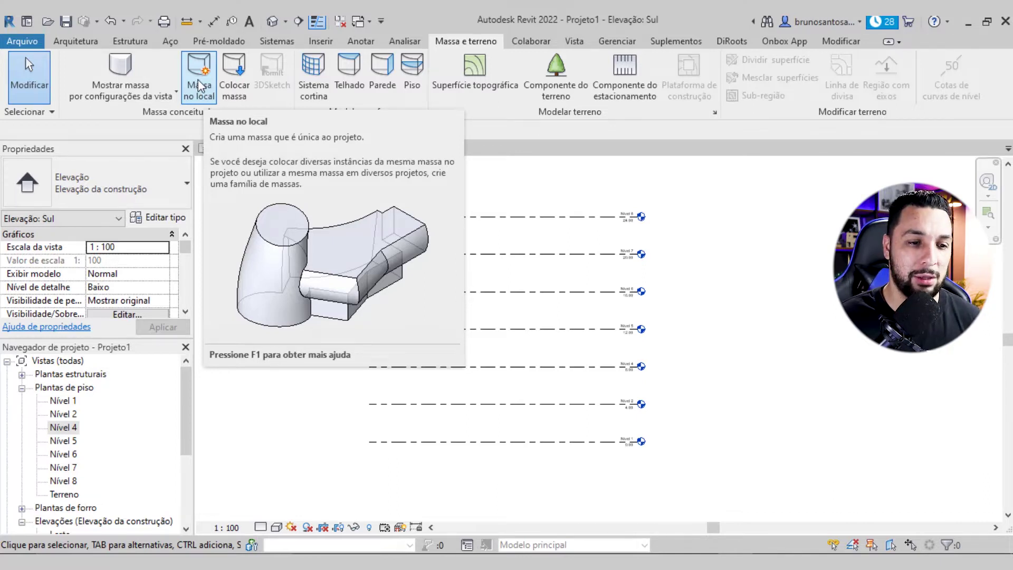
pyautogui.click(191, 87)
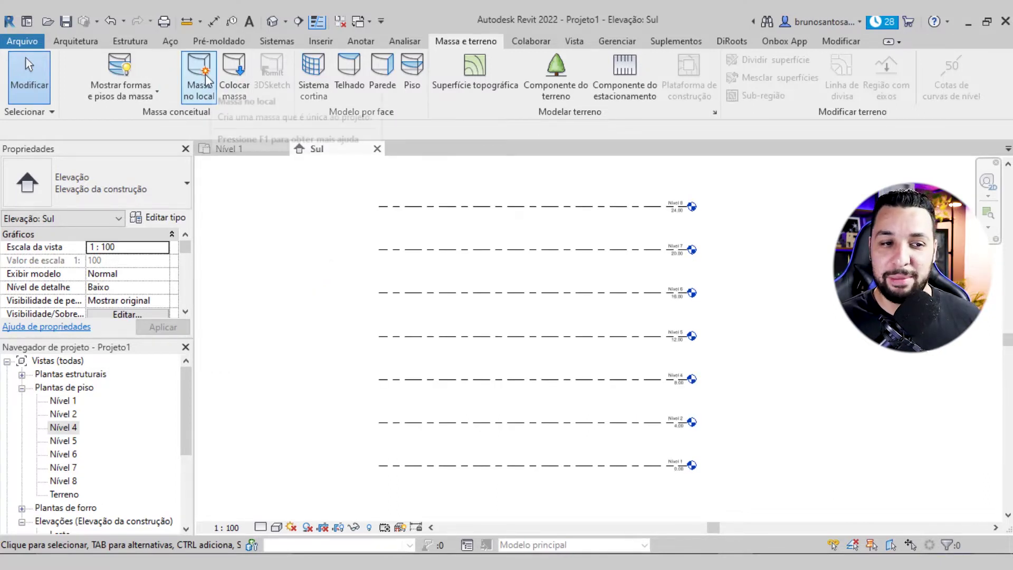
pyautogui.click(254, 150)
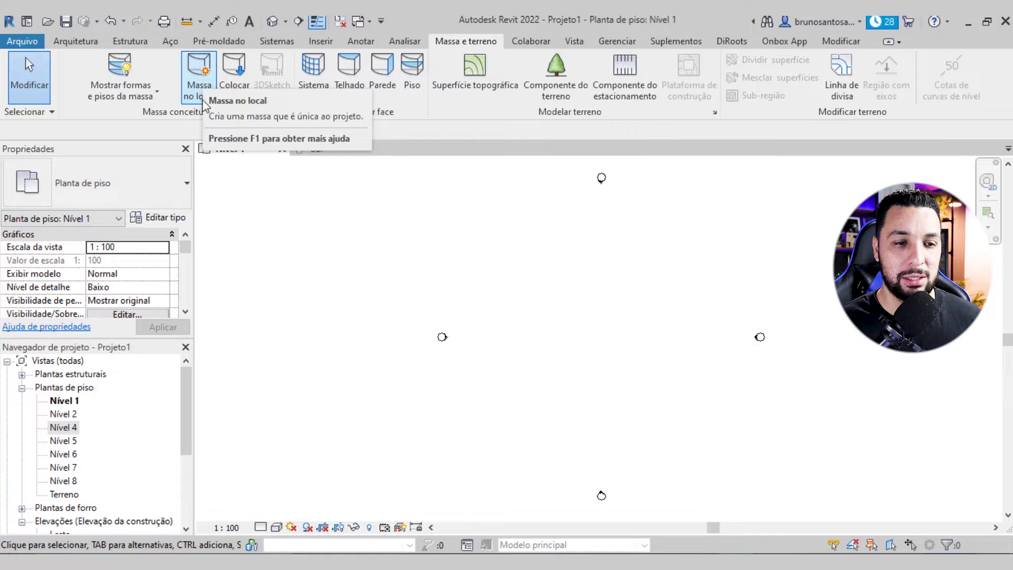
# Step: Create an in-place mass named 'estudo projeto' and enter the mass editor
pyautogui.click(205, 71)
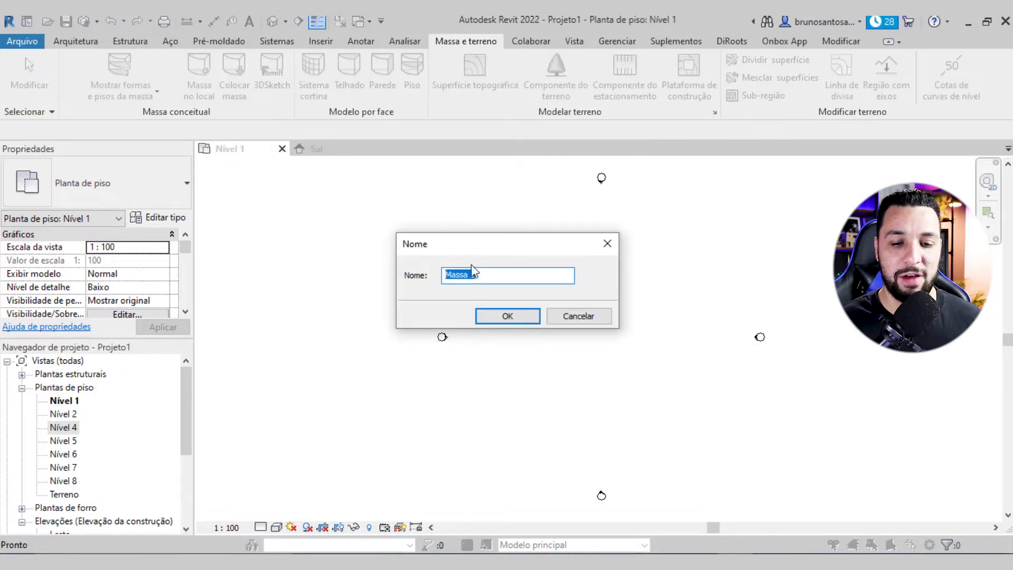
pyautogui.write('estudo')
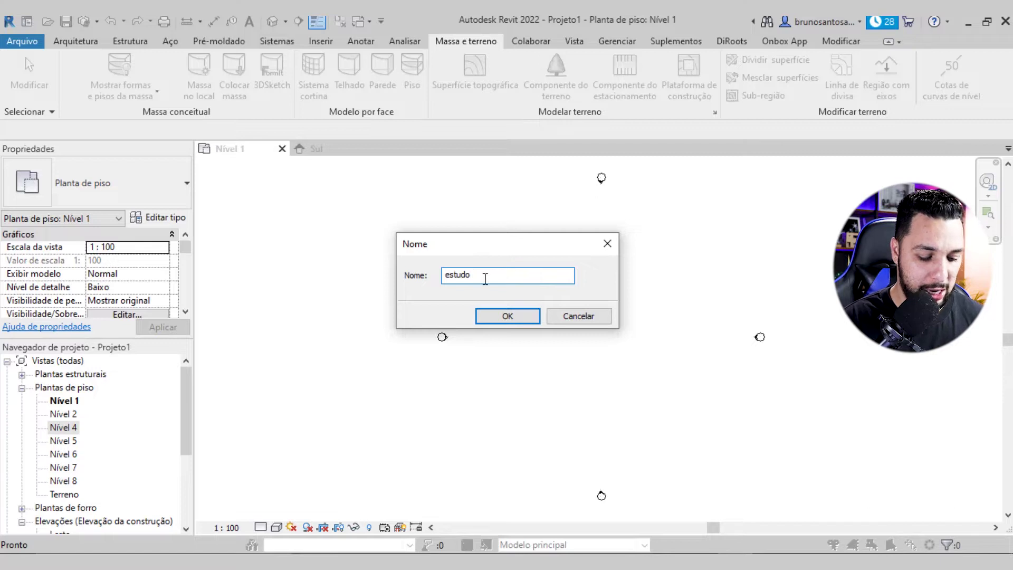
pyautogui.write(' projeto')
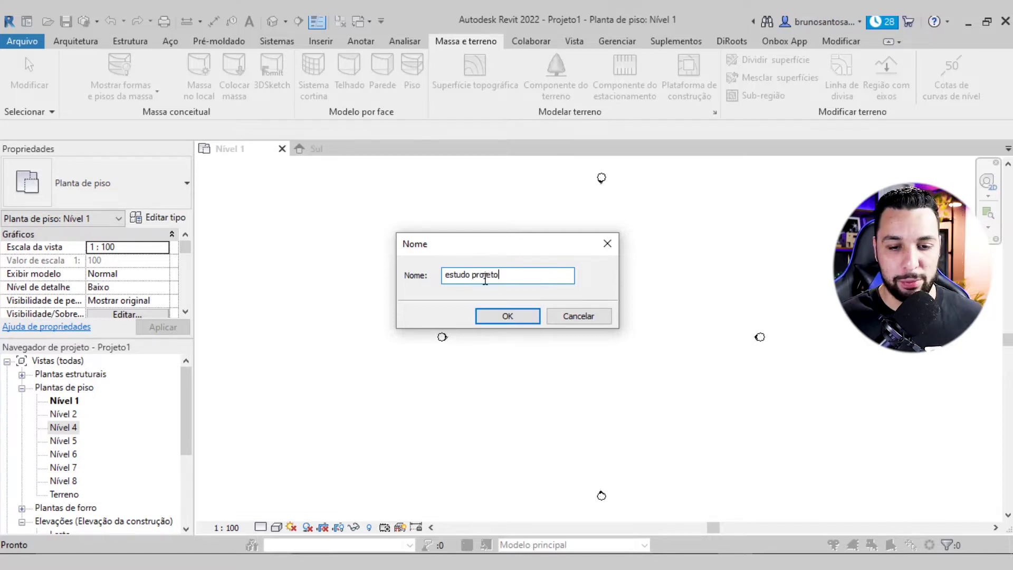
pyautogui.click(516, 316)
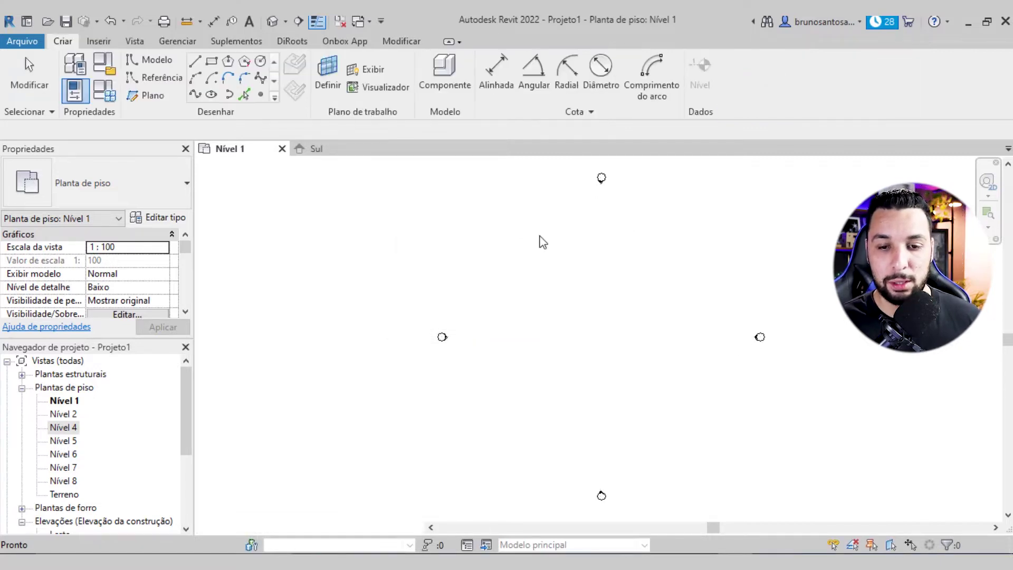
pyautogui.scroll(2, 569, 293)
pyautogui.scroll(-1, 572, 290)
pyautogui.moveTo(571, 290); pyautogui.dragTo(552, 300, button='middle')
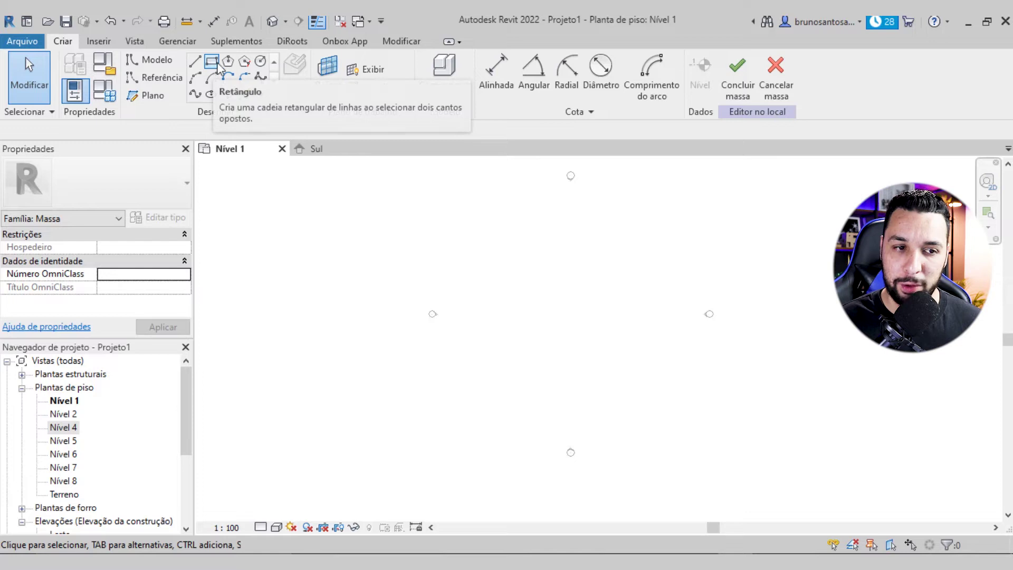
# Step: Draw a test spline across the Nível 1 plan, then undo it
pyautogui.click(194, 95)
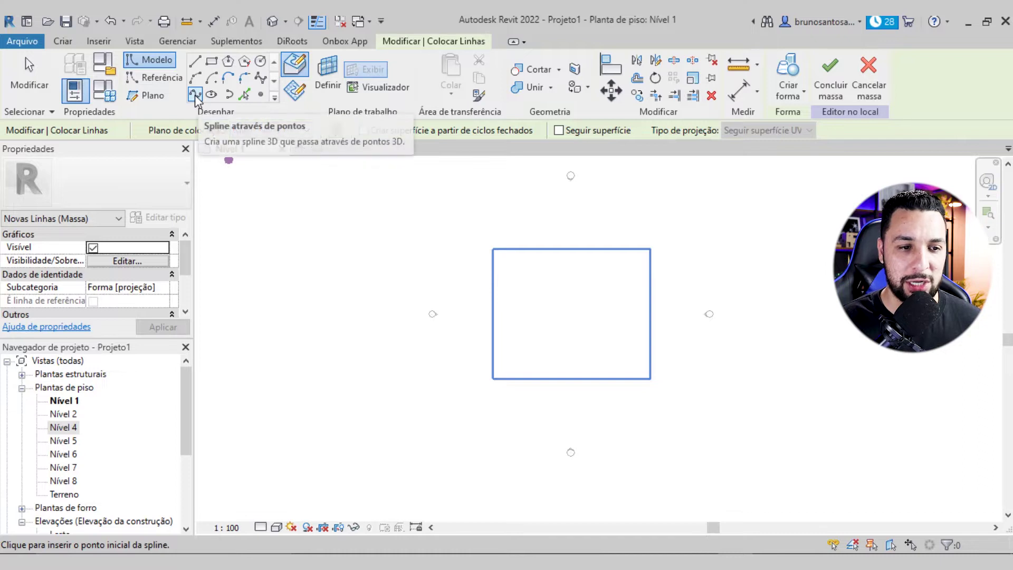
pyautogui.click(486, 285)
pyautogui.click(521, 264)
pyautogui.click(591, 279)
pyautogui.click(592, 287)
pyautogui.click(602, 307)
pyautogui.click(643, 331)
pyautogui.click(675, 300)
pyautogui.click(704, 273)
pyautogui.press('Escape')
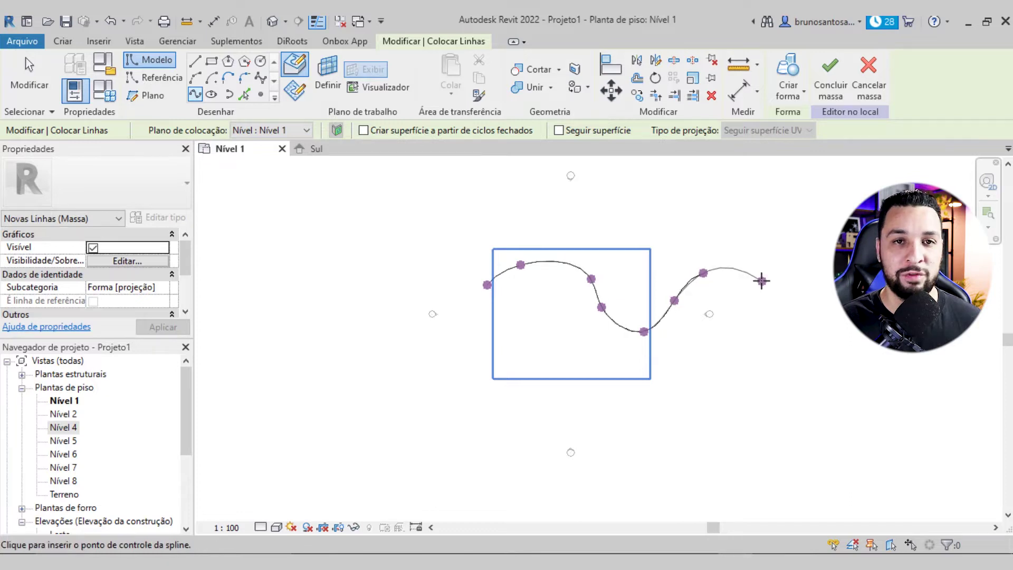
pyautogui.hotkey('ctrl', 'z')
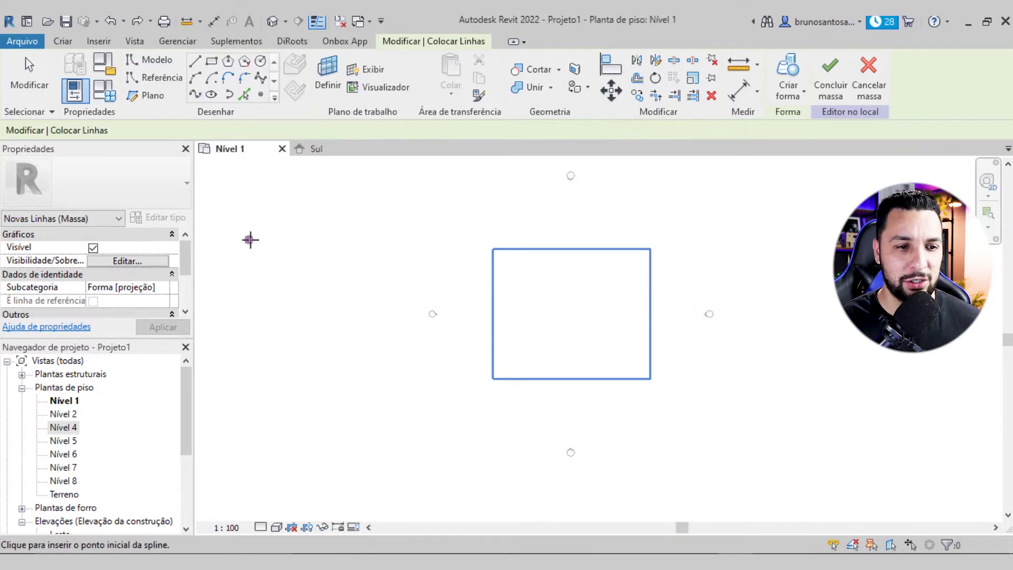
pyautogui.click(212, 60)
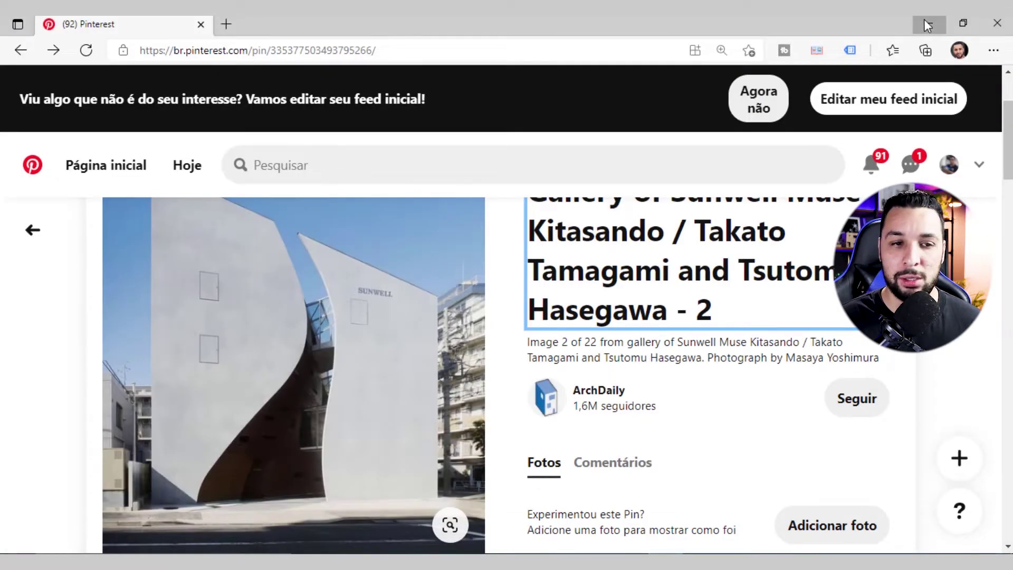
pyautogui.click(925, 19)
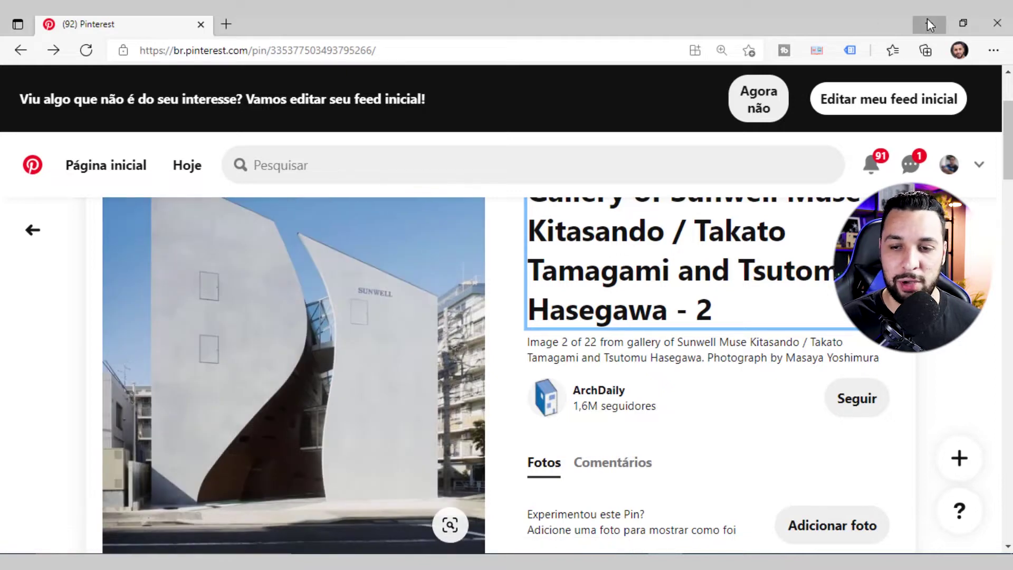
pyautogui.click(929, 24)
pyautogui.click(500, 251)
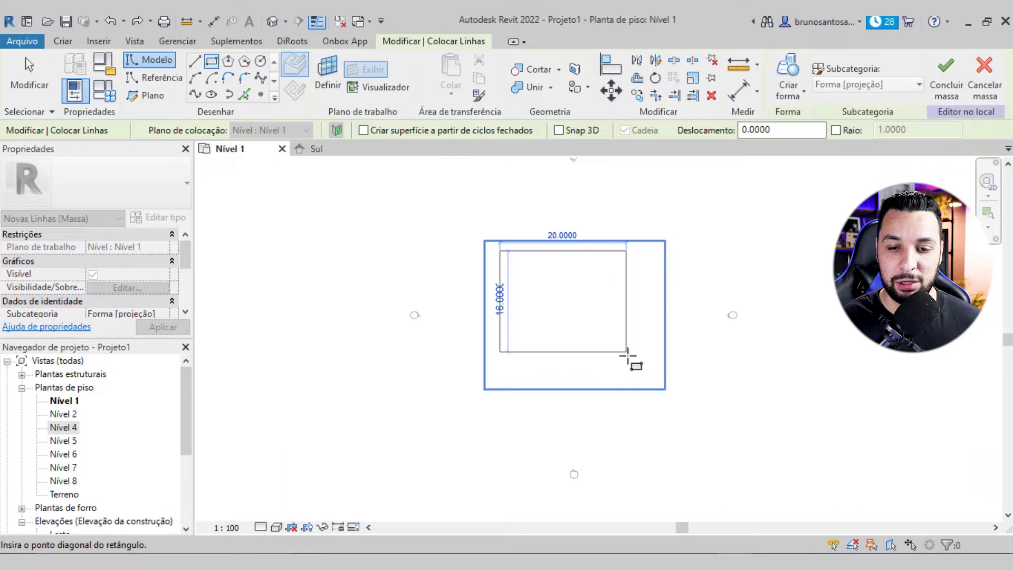
# Step: Complete the rectangular mass footprint on the Nível 1 plan and exit the Rectangle tool
pyautogui.click(648, 375)
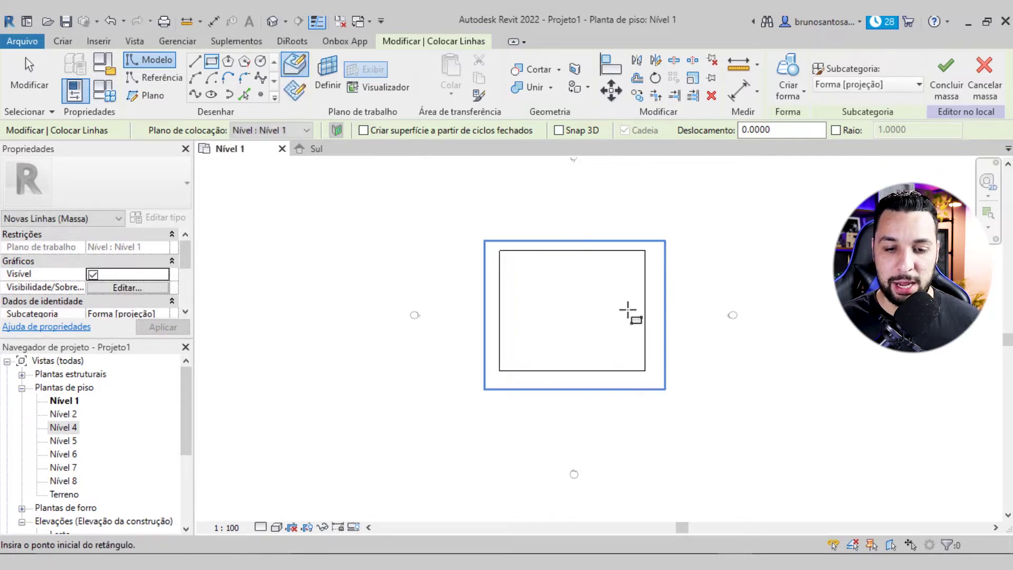
pyautogui.scroll(-2, 591, 322)
pyautogui.scroll(-1, 548, 330)
pyautogui.press('Escape')
pyautogui.press('Escape')
pyautogui.press('Escape')
pyautogui.scroll(1, 546, 328)
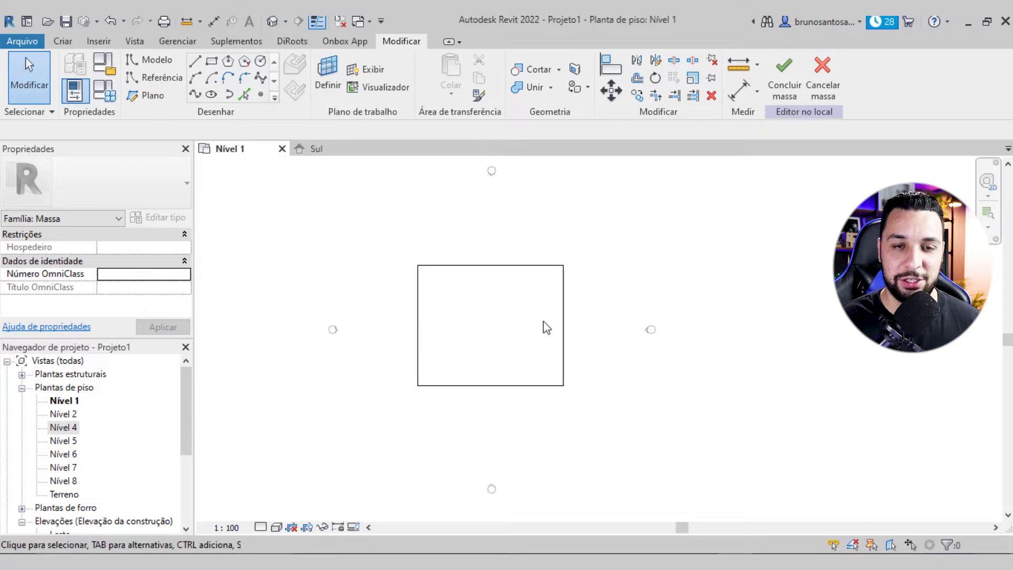
pyautogui.scroll(-1, 517, 329)
pyautogui.moveTo(509, 339); pyautogui.dragTo(487, 312, button='middle')
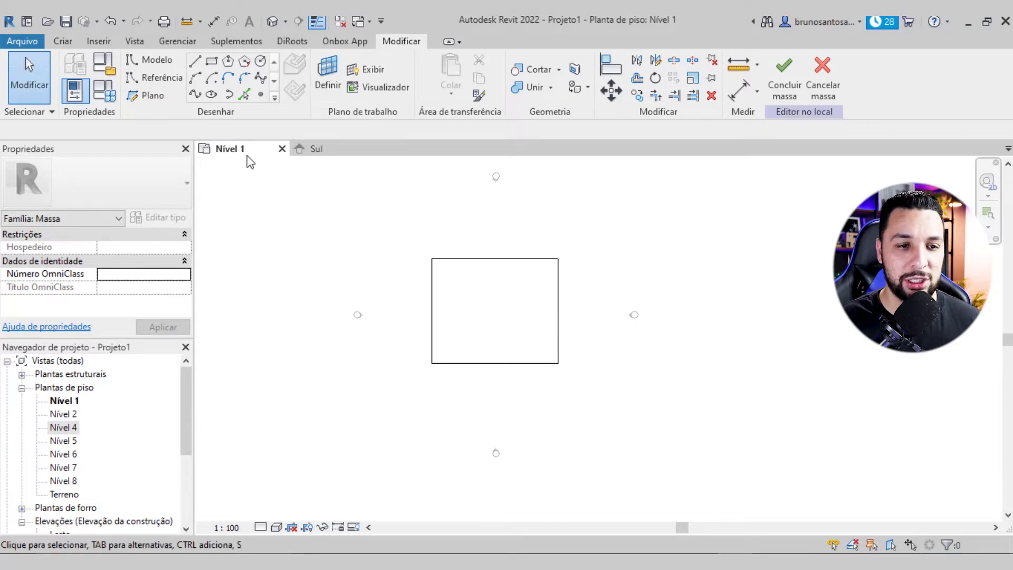
# Step: Select the four rectangle lines in the default 3D view and bring up the solid/void form options
pyautogui.click(272, 22)
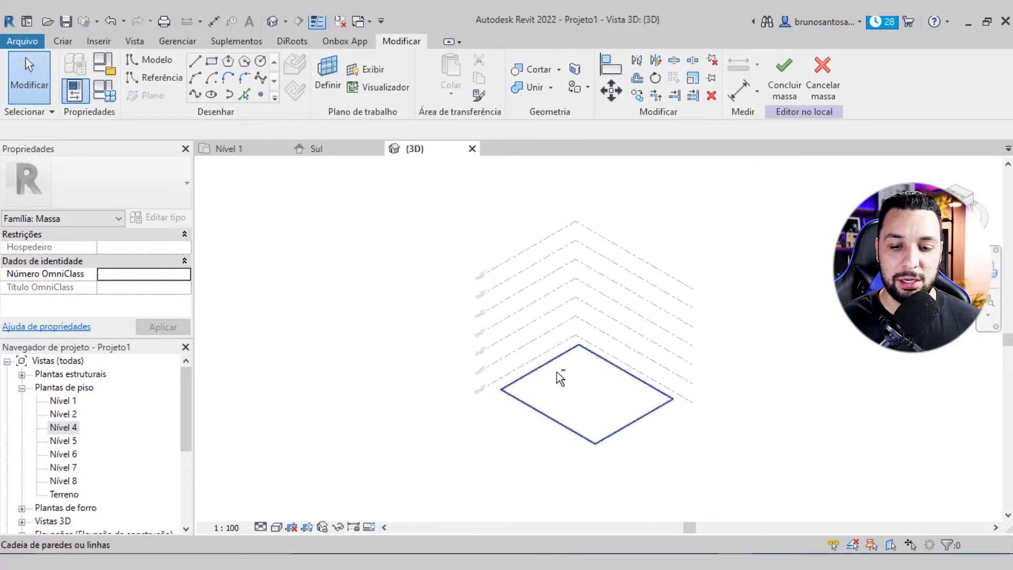
pyautogui.keyDown('shift'); pyautogui.moveTo(624, 421); pyautogui.dragTo(610, 402, button='middle'); pyautogui.keyUp('shift')
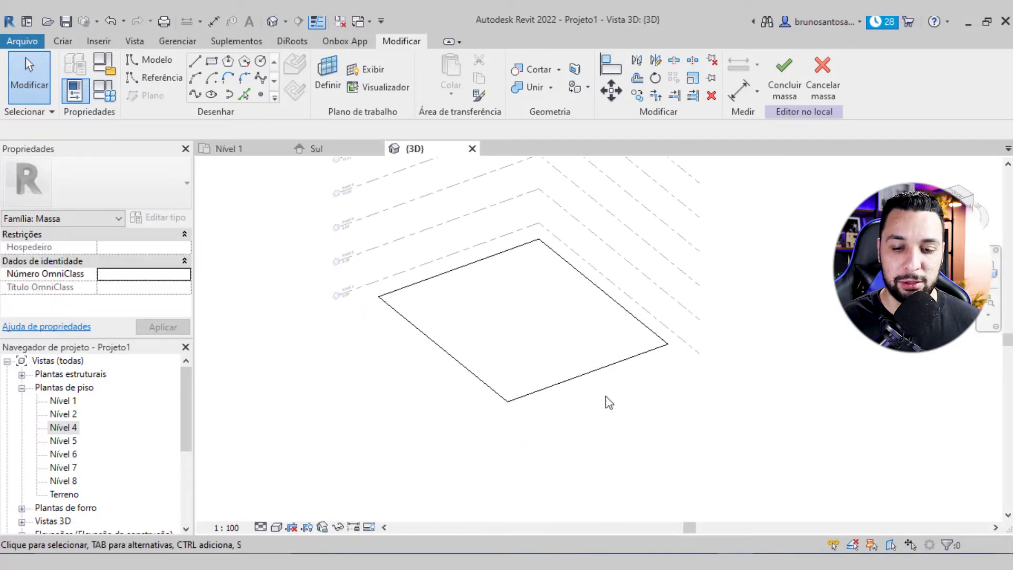
pyautogui.click(581, 420)
pyautogui.moveTo(626, 421)
pyautogui.keyDown('shift'); pyautogui.mouseDown(button='middle')
pyautogui.moveTo(648, 357)
pyautogui.moveTo(558, 384)
pyautogui.moveTo(584, 377)
pyautogui.moveTo(588, 401)
pyautogui.moveTo(522, 329)
pyautogui.mouseUp(button='middle'); pyautogui.keyUp('shift')
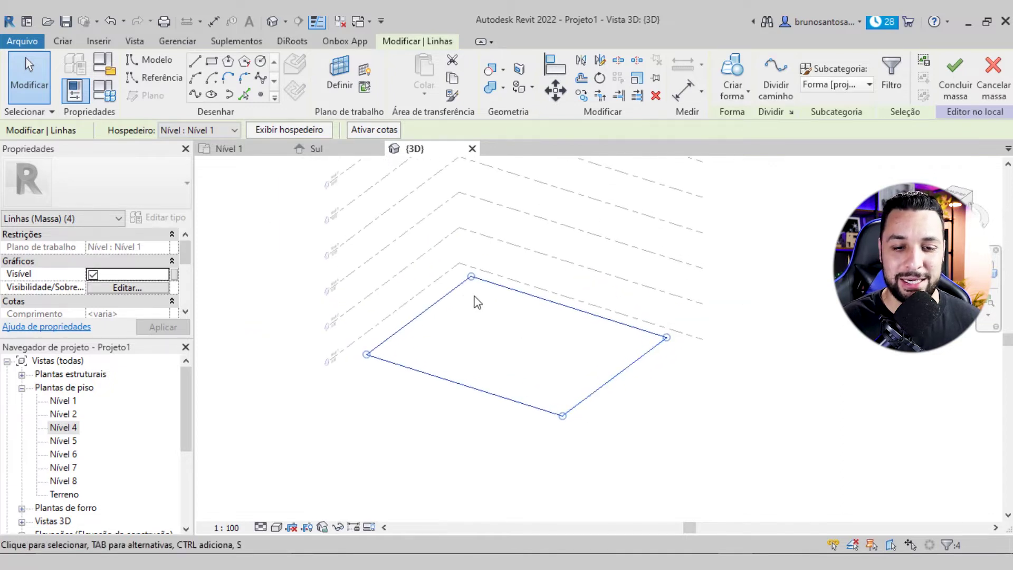
pyautogui.click(734, 91)
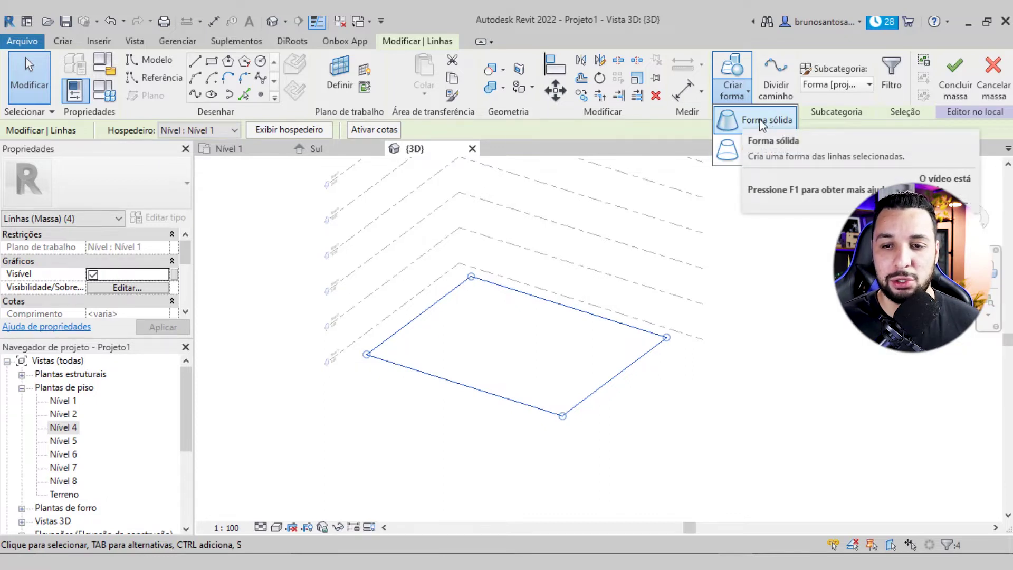
# Step: Create a solid box form from the rectangle and check its 10.8756 height
pyautogui.click(760, 120)
pyautogui.scroll(-2, 333, 361)
pyautogui.moveTo(333, 361)
pyautogui.keyDown('shift'); pyautogui.mouseDown(button='middle')
pyautogui.moveTo(331, 296)
pyautogui.moveTo(355, 375)
pyautogui.moveTo(454, 401)
pyautogui.moveTo(443, 373)
pyautogui.moveTo(465, 358)
pyautogui.moveTo(464, 249)
pyautogui.moveTo(484, 316)
pyautogui.mouseUp(button='middle'); pyautogui.keyUp('shift')
pyautogui.scroll(2, 331, 296)
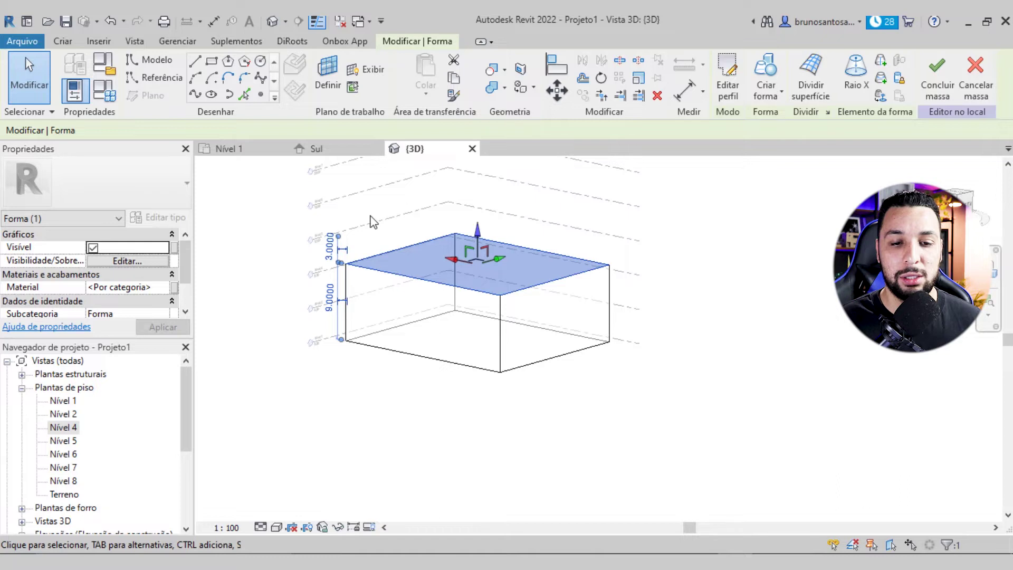
pyautogui.moveTo(480, 242)
pyautogui.keyDown('shift'); pyautogui.mouseDown(button='middle')
pyautogui.moveTo(430, 214)
pyautogui.moveTo(469, 253)
pyautogui.moveTo(480, 290)
pyautogui.mouseUp(button='middle'); pyautogui.keyUp('shift')
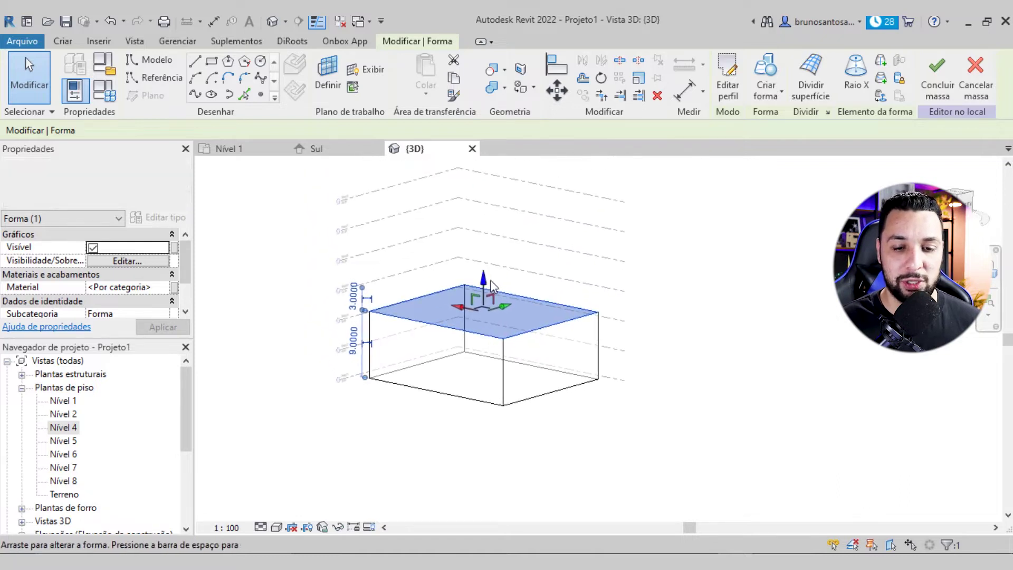
pyautogui.scroll(3, 328, 345)
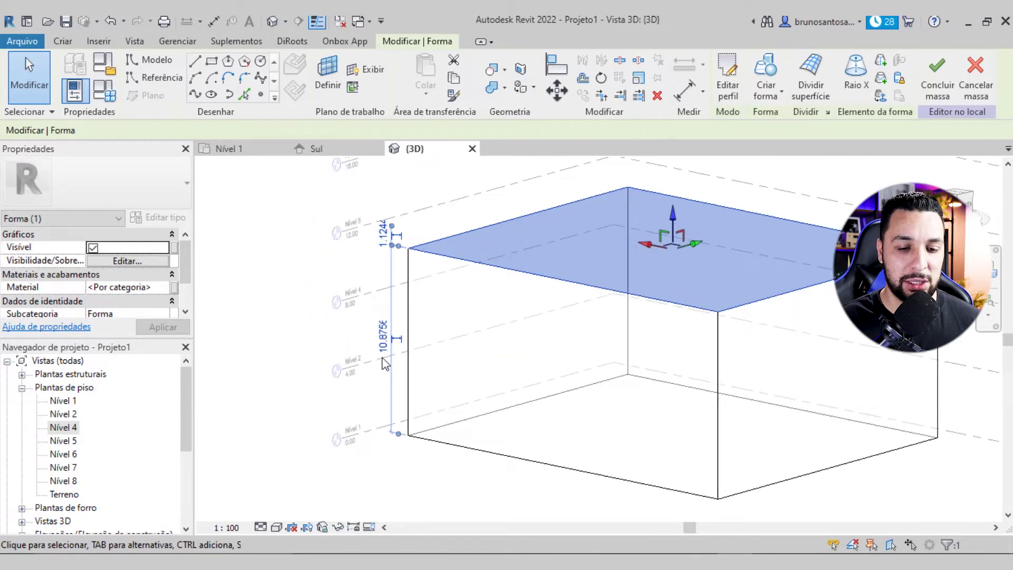
pyautogui.click(384, 340)
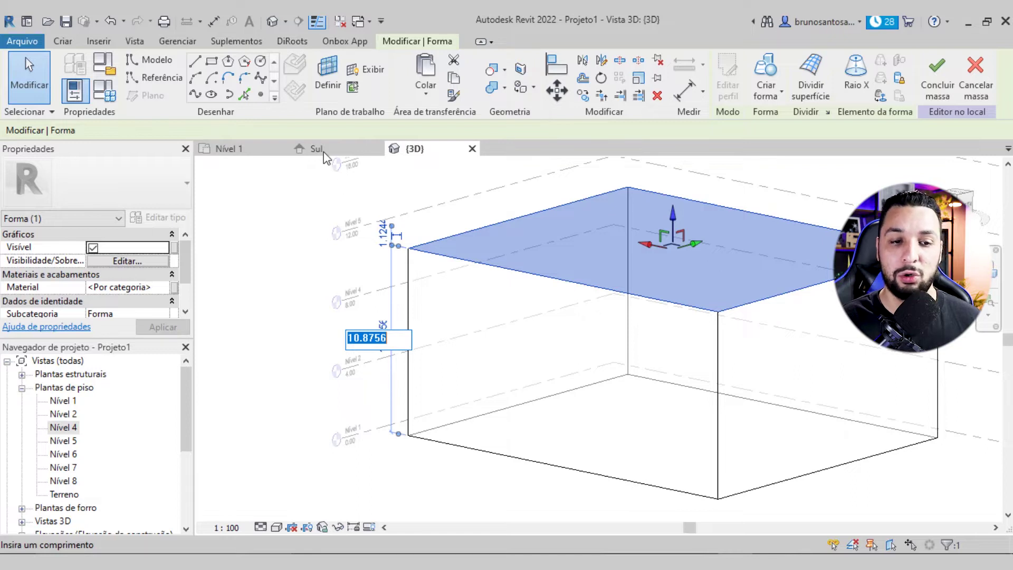
pyautogui.scroll(-3, 581, 389)
pyautogui.keyDown('shift'); pyautogui.moveTo(582, 382); pyautogui.dragTo(312, 149, button='middle'); pyautogui.keyUp('shift')
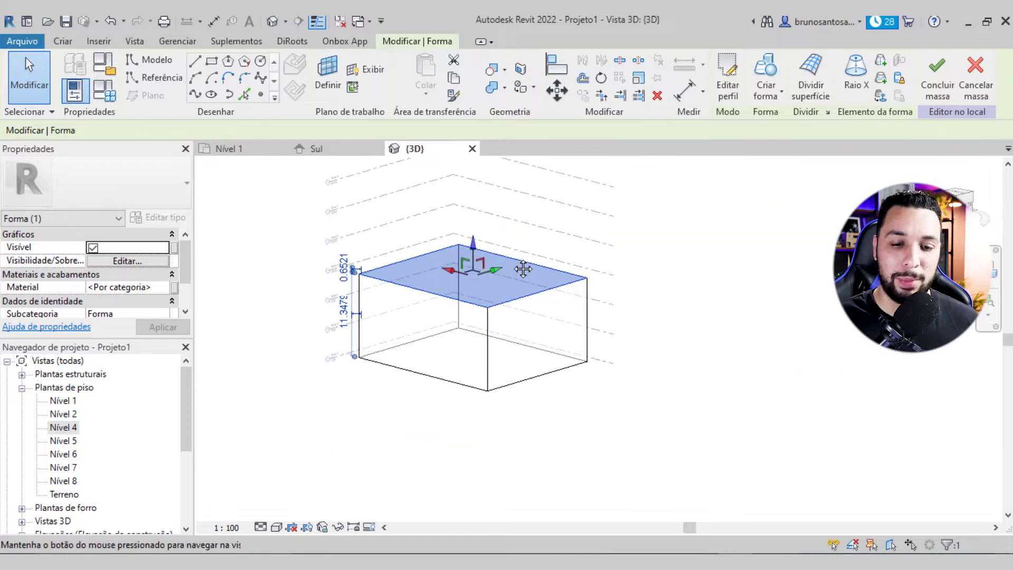
# Step: Check the box in the Sul elevation, then select its top face in 3D
pyautogui.click(316, 149)
pyautogui.scroll(-2, 400, 289)
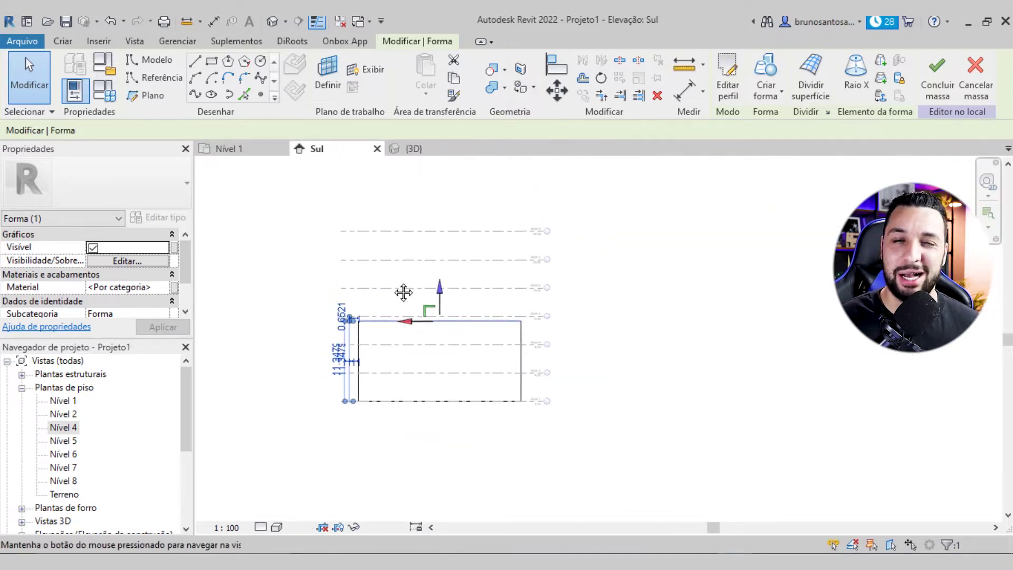
pyautogui.moveTo(400, 288); pyautogui.dragTo(440, 303, button='middle')
pyautogui.click(413, 150)
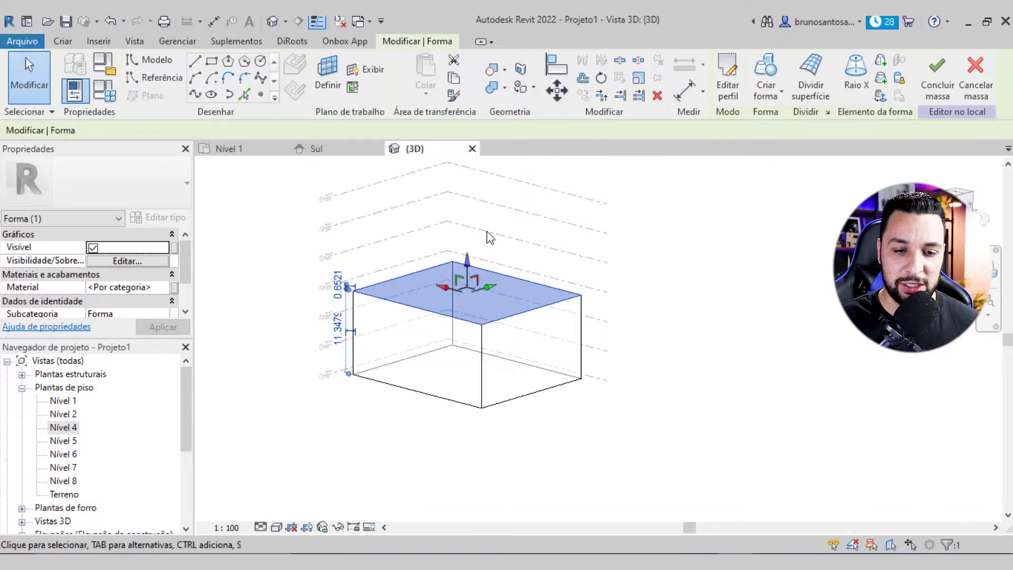
pyautogui.press('Escape')
pyautogui.click(545, 308)
pyautogui.moveTo(545, 311)
pyautogui.keyDown('shift'); pyautogui.mouseDown(button='middle')
pyautogui.moveTo(510, 363)
pyautogui.moveTo(481, 357)
pyautogui.moveTo(476, 275)
pyautogui.mouseUp(button='middle'); pyautogui.keyUp('shift')
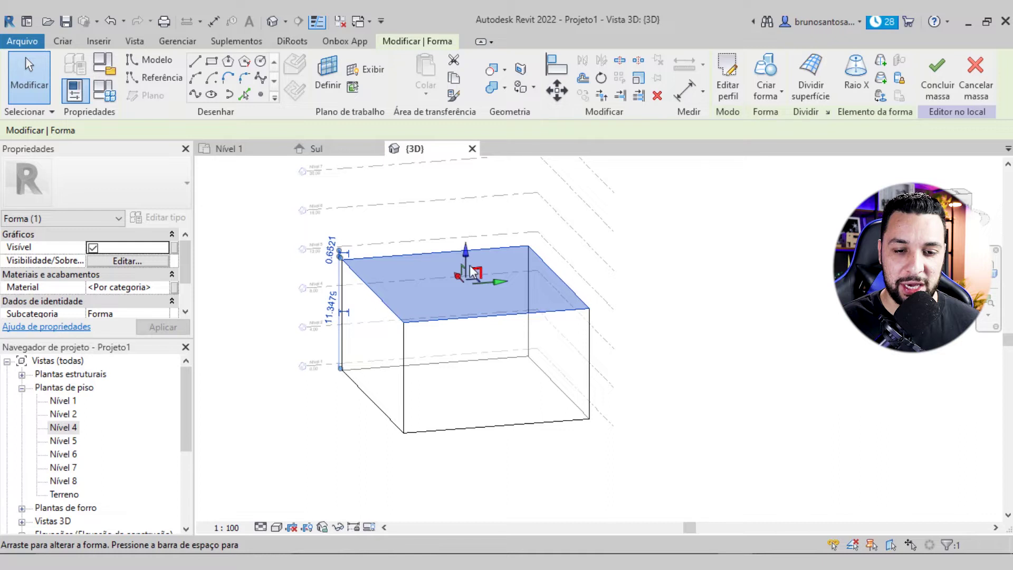
# Step: Raise the top face to Nível 8 in the Sul elevation, making the box 24.0000 tall
pyautogui.click(323, 152)
pyautogui.moveTo(455, 301); pyautogui.dragTo(453, 217)
pyautogui.scroll(3, 528, 264)
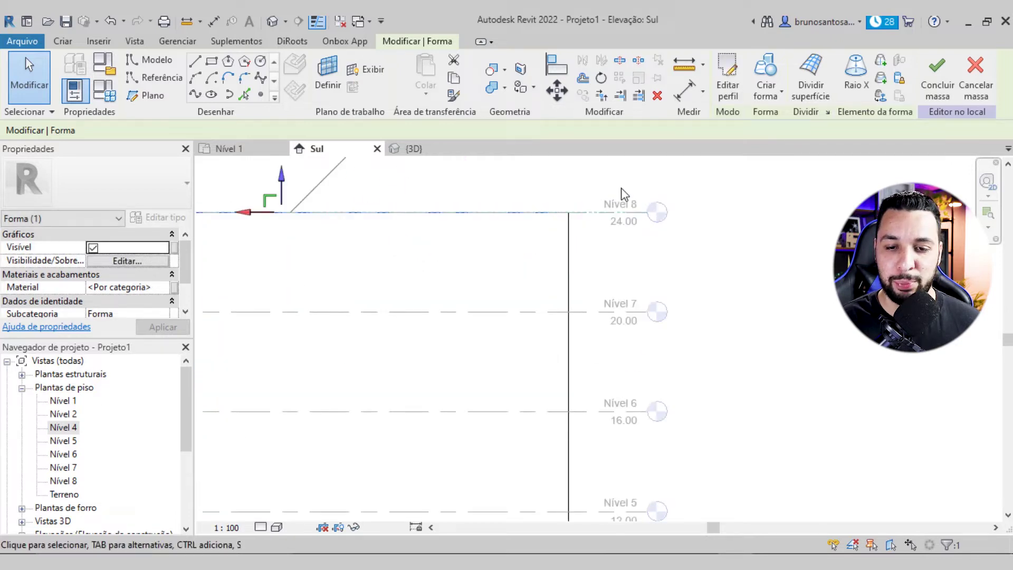
pyautogui.scroll(2, 633, 211)
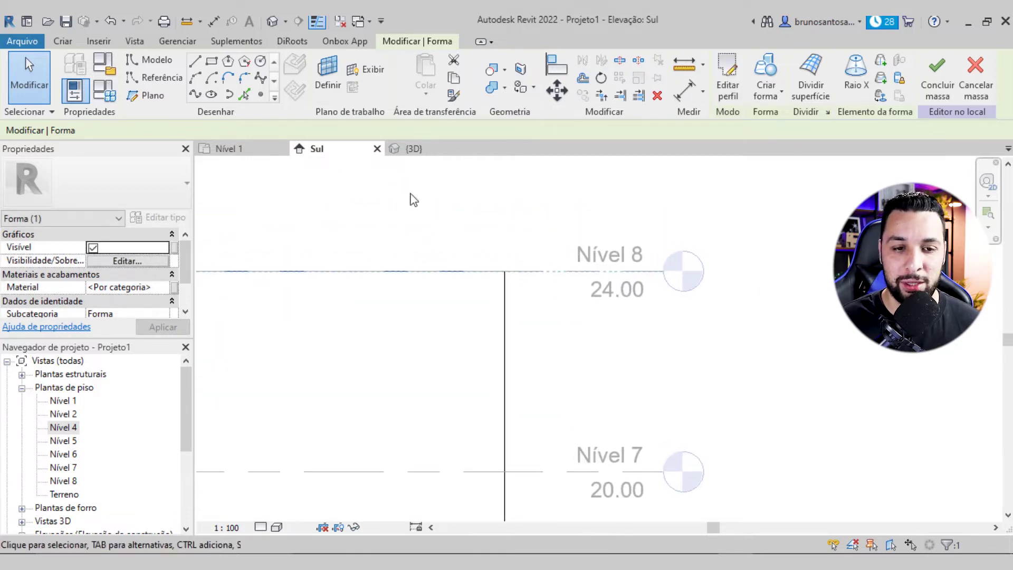
pyautogui.click(414, 149)
pyautogui.scroll(-3, 424, 290)
pyautogui.moveTo(459, 312)
pyautogui.keyDown('shift'); pyautogui.mouseDown(button='middle')
pyautogui.moveTo(719, 346)
pyautogui.moveTo(588, 339)
pyautogui.moveTo(604, 262)
pyautogui.mouseUp(button='middle'); pyautogui.keyUp('shift')
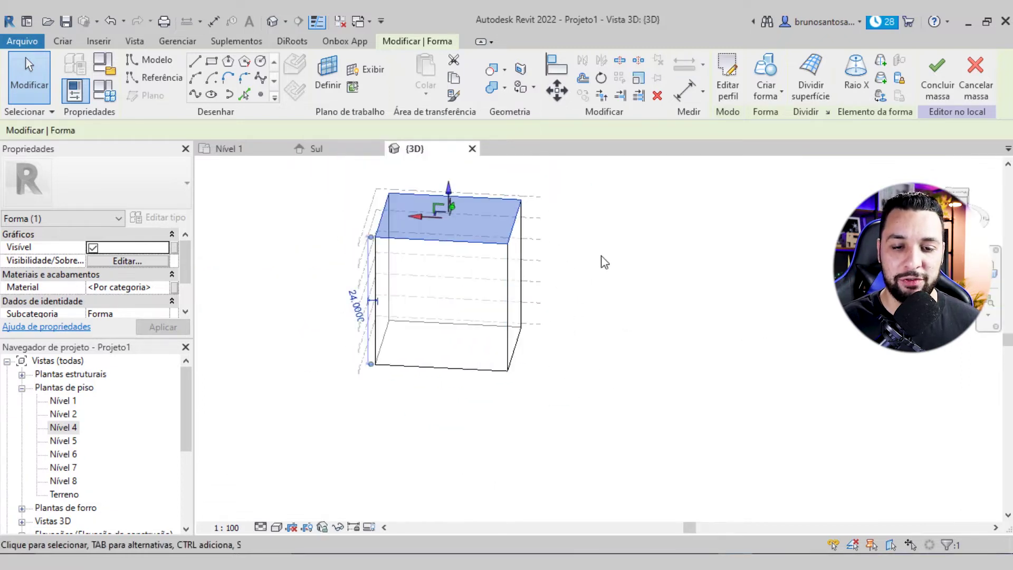
pyautogui.click(603, 263)
pyautogui.moveTo(453, 256)
pyautogui.keyDown('shift'); pyautogui.mouseDown(button='middle')
pyautogui.moveTo(340, 294)
pyautogui.moveTo(283, 275)
pyautogui.moveTo(272, 256)
pyautogui.mouseUp(button='middle'); pyautogui.keyUp('shift')
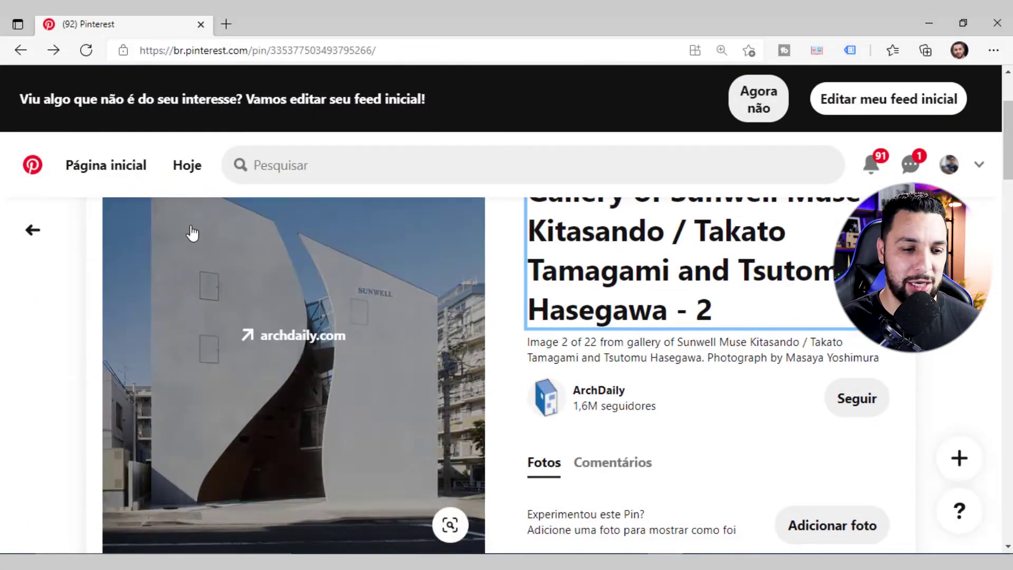
# Step: Scroll the Sunwell Pinterest pin to review the reference photo and title
pyautogui.scroll(3, 180, 316)
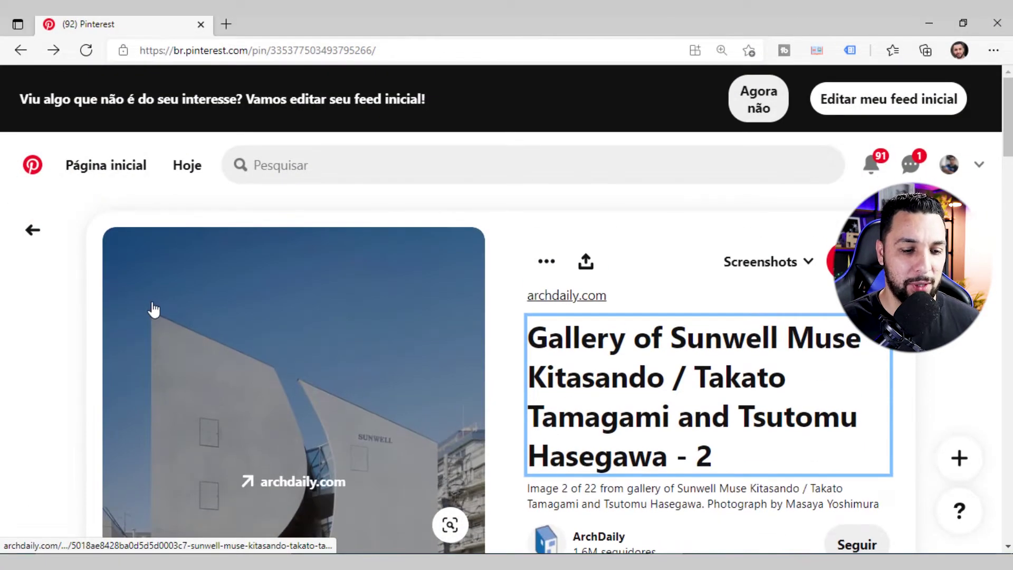
pyautogui.scroll(-2, 490, 396)
pyautogui.scroll(-1, 446, 312)
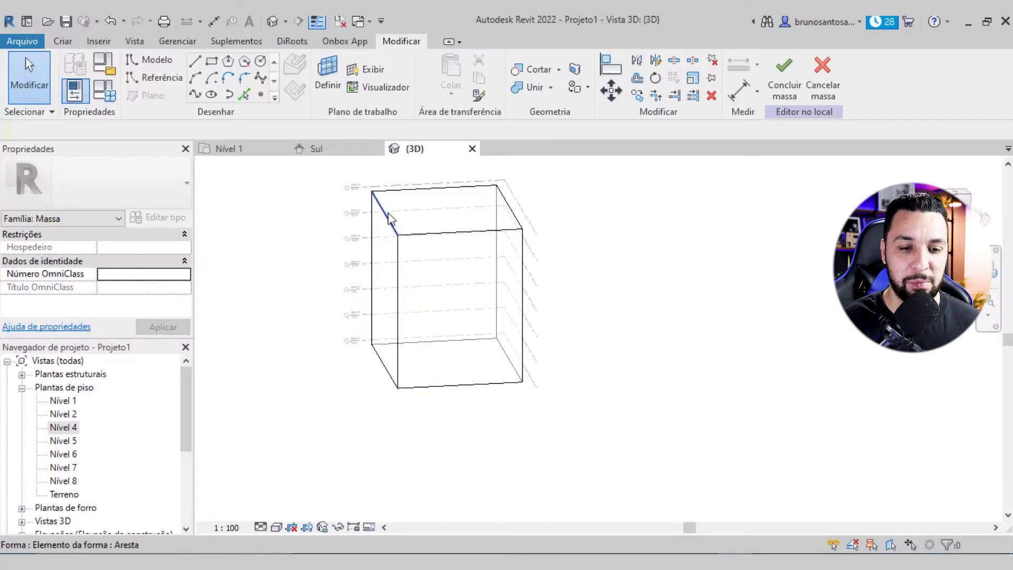
# Step: Lower the right diagonal top edge from 24 to 20 so the top slopes
pyautogui.click(385, 215)
pyautogui.moveTo(418, 219); pyautogui.dragTo(454, 315, button='middle')
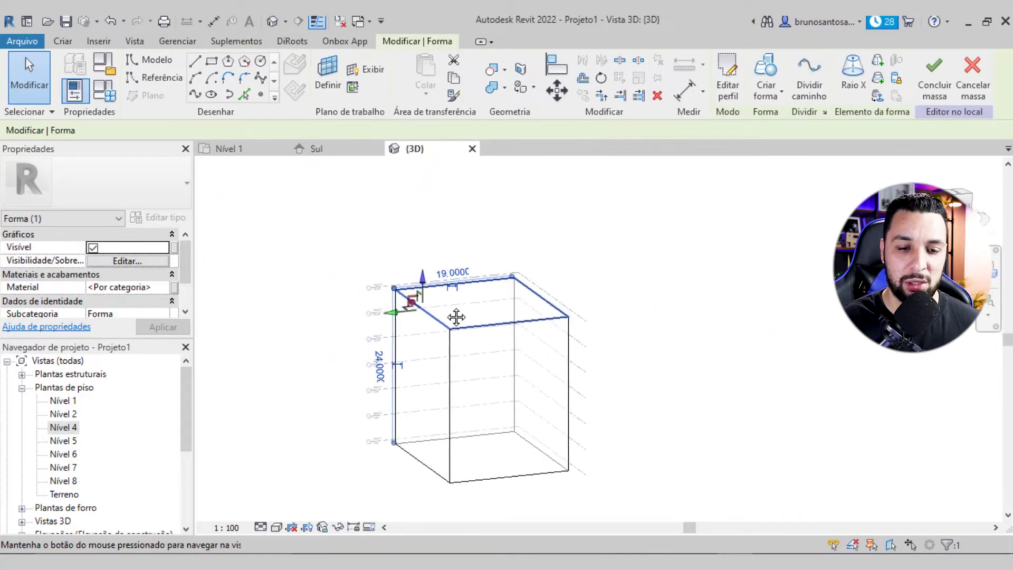
pyautogui.click(546, 306)
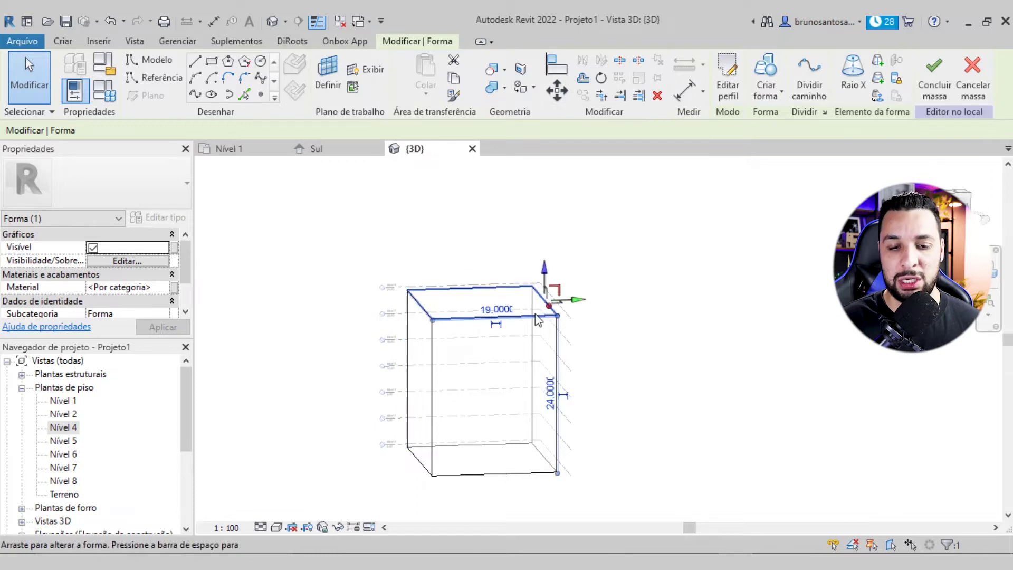
pyautogui.moveTo(545, 272); pyautogui.dragTo(543, 298)
pyautogui.moveTo(602, 413)
pyautogui.keyDown('shift'); pyautogui.mouseDown(button='middle')
pyautogui.moveTo(596, 448)
pyautogui.moveTo(549, 364)
pyautogui.moveTo(622, 314)
pyautogui.mouseUp(button='middle'); pyautogui.keyUp('shift')
# Step: Inspect the sloped top and finish the in-place mass with Concluir massa
pyautogui.click(514, 446)
pyautogui.moveTo(514, 446)
pyautogui.keyDown('shift'); pyautogui.mouseDown(button='middle')
pyautogui.moveTo(606, 415)
pyautogui.moveTo(602, 389)
pyautogui.moveTo(579, 457)
pyautogui.mouseUp(button='middle'); pyautogui.keyUp('shift')
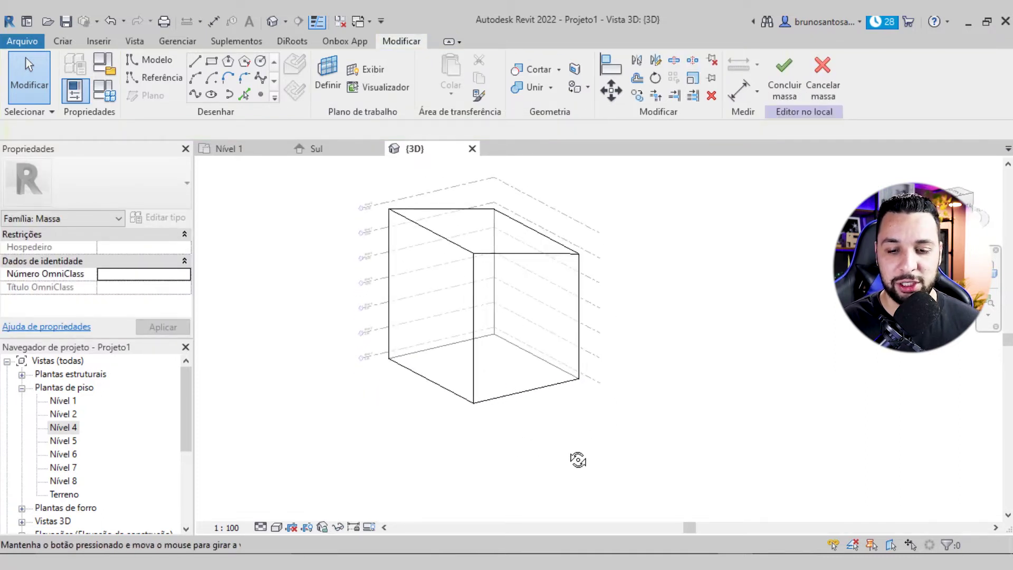
pyautogui.click(791, 74)
pyautogui.moveTo(306, 316)
pyautogui.keyDown('shift'); pyautogui.mouseDown(button='middle')
pyautogui.moveTo(441, 328)
pyautogui.moveTo(470, 432)
pyautogui.moveTo(520, 285)
pyautogui.moveTo(459, 253)
pyautogui.moveTo(522, 315)
pyautogui.moveTo(584, 300)
pyautogui.moveTo(583, 324)
pyautogui.moveTo(586, 312)
pyautogui.moveTo(525, 291)
pyautogui.moveTo(482, 327)
pyautogui.moveTo(391, 342)
pyautogui.moveTo(368, 364)
pyautogui.mouseUp(button='middle'); pyautogui.keyUp('shift')
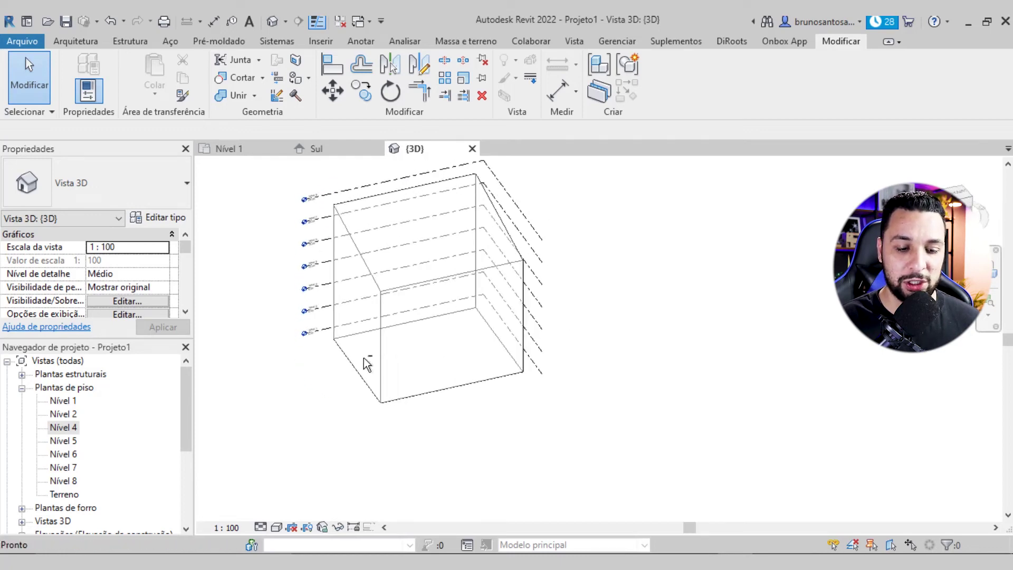
# Step: Switch the 3D view to the Cores consistentes visual style and select the shaded mass
pyautogui.click(277, 527)
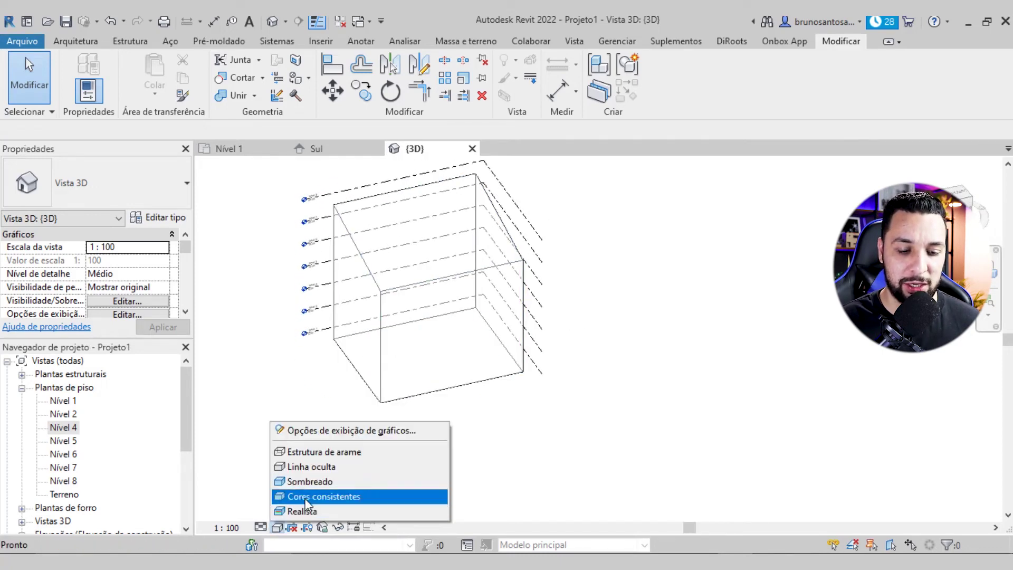
pyautogui.click(316, 496)
pyautogui.moveTo(477, 424)
pyautogui.keyDown('shift'); pyautogui.mouseDown(button='middle')
pyautogui.moveTo(583, 400)
pyautogui.moveTo(565, 413)
pyautogui.moveTo(504, 395)
pyautogui.moveTo(509, 454)
pyautogui.moveTo(581, 389)
pyautogui.mouseUp(button='middle'); pyautogui.keyUp('shift')
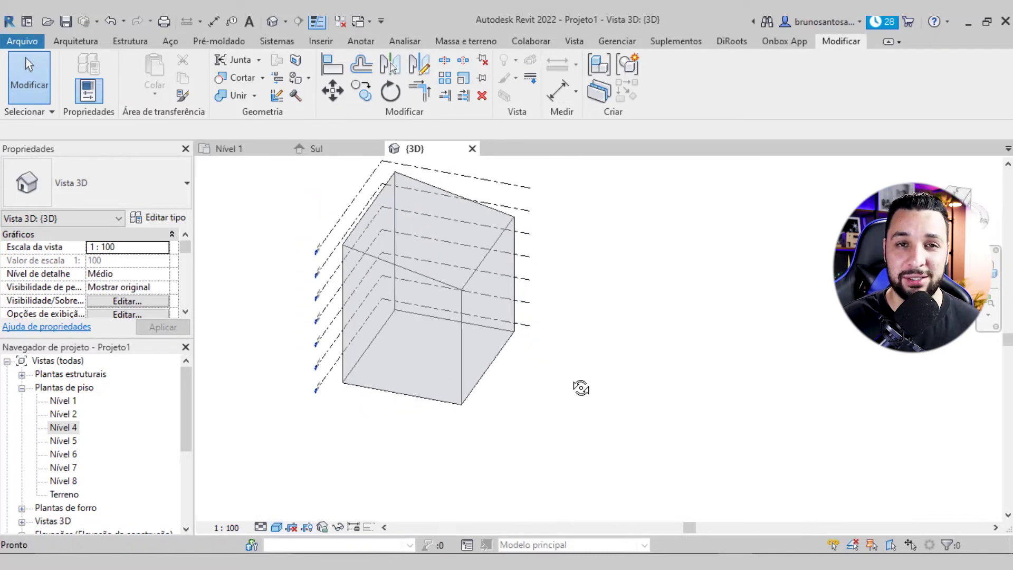
pyautogui.click(477, 211)
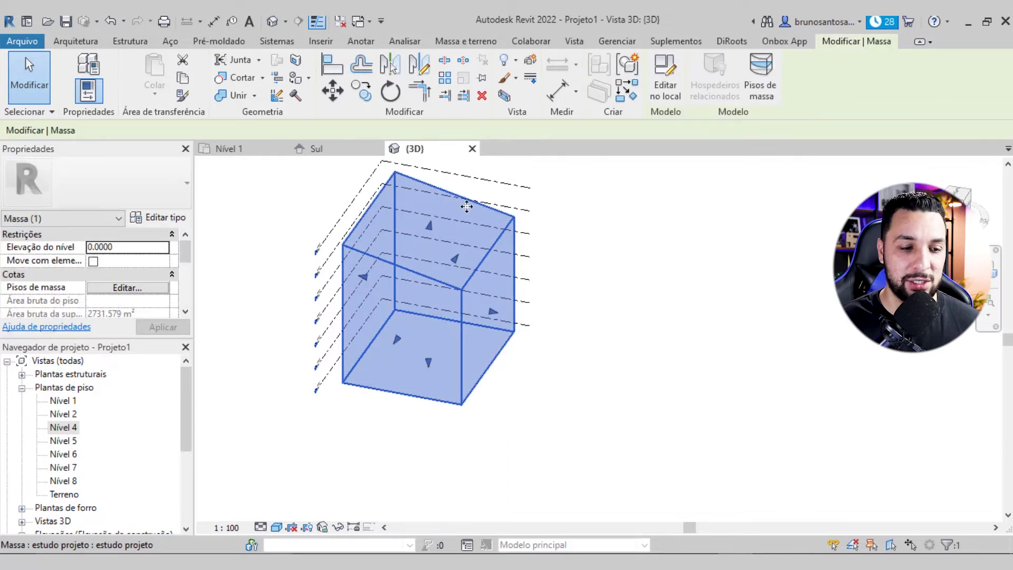
pyautogui.scroll(-3, 144, 282)
pyautogui.scroll(-2, 145, 283)
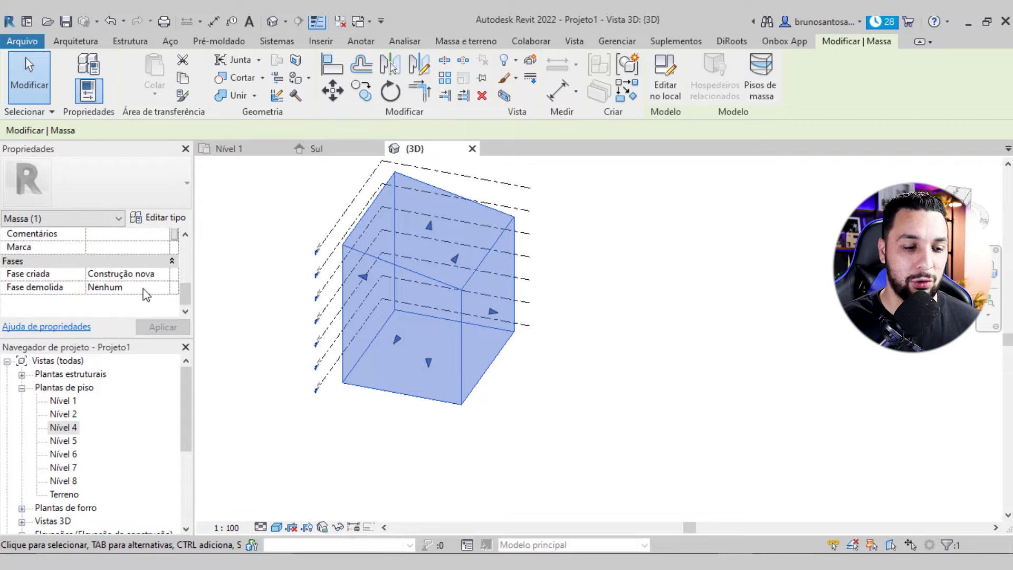
pyautogui.scroll(3, 138, 280)
pyautogui.scroll(2, 130, 275)
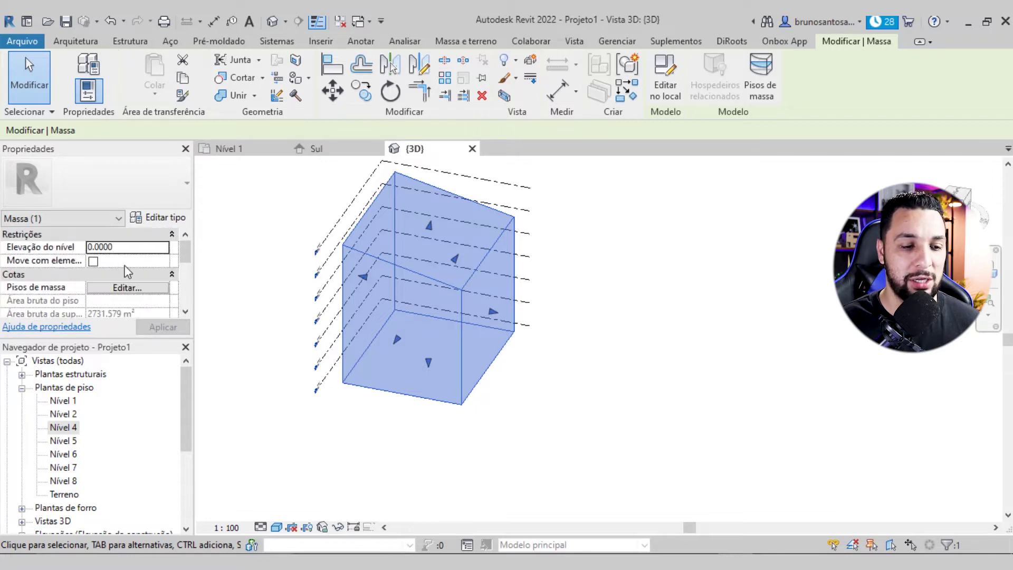
# Step: Reopen the mass with Editar no local and Tab-select the whole form
pyautogui.click(666, 87)
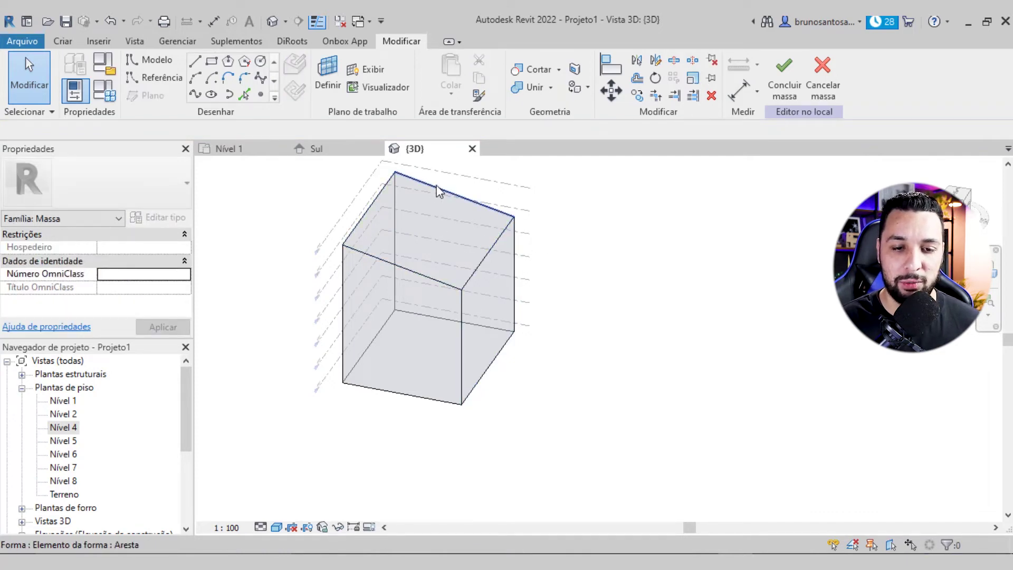
pyautogui.press('Tab')
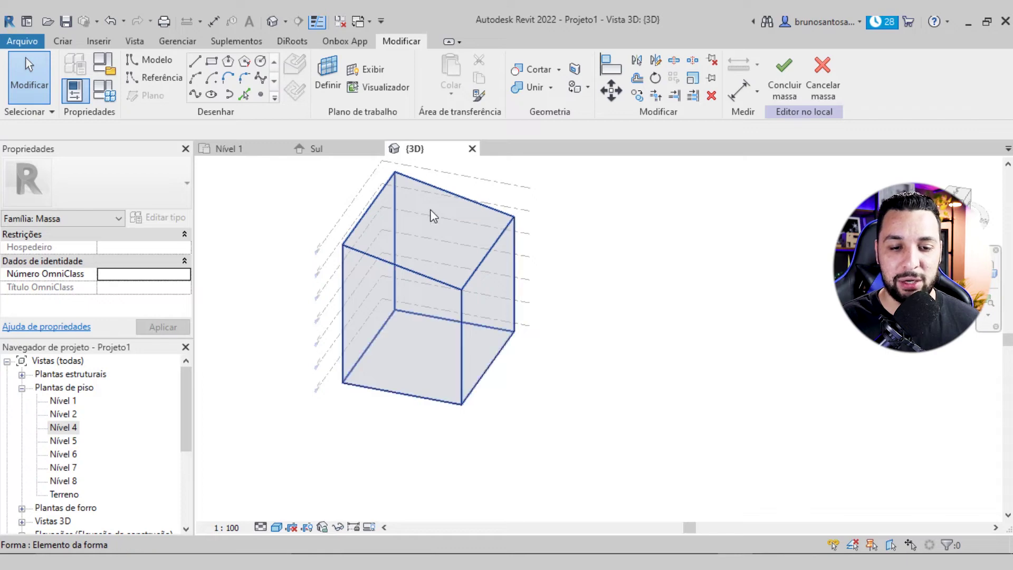
pyautogui.click(431, 214)
pyautogui.scroll(-2, 430, 215)
pyautogui.moveTo(430, 215)
pyautogui.mouseDown(button='middle')
pyautogui.moveTo(479, 289)
pyautogui.moveTo(447, 271)
pyautogui.moveTo(448, 239)
pyautogui.mouseUp(button='middle')
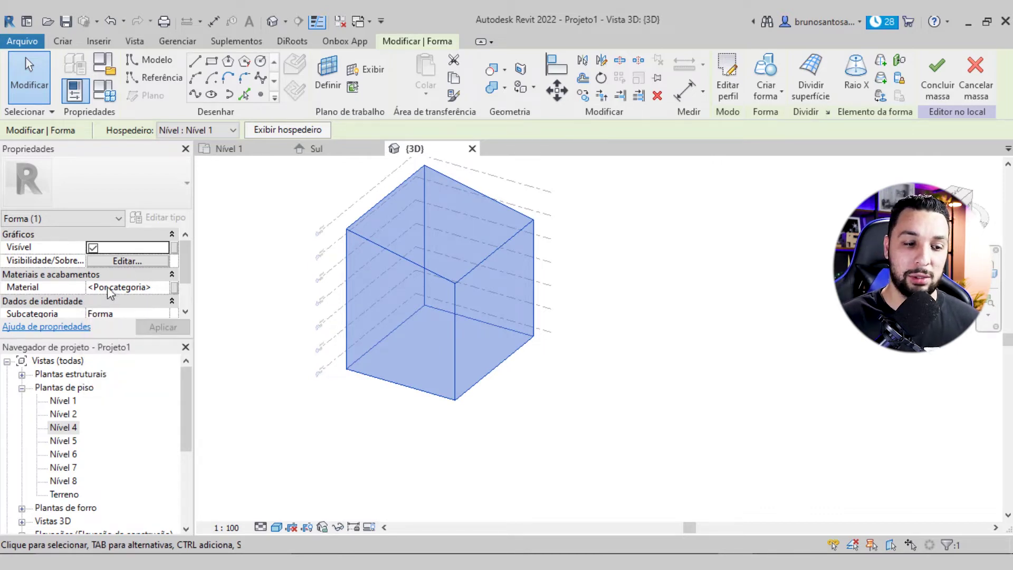
# Step: Assign the form the Concreto, Faixa de areia/cimento material, found by searching 'creto'
pyautogui.click(144, 289)
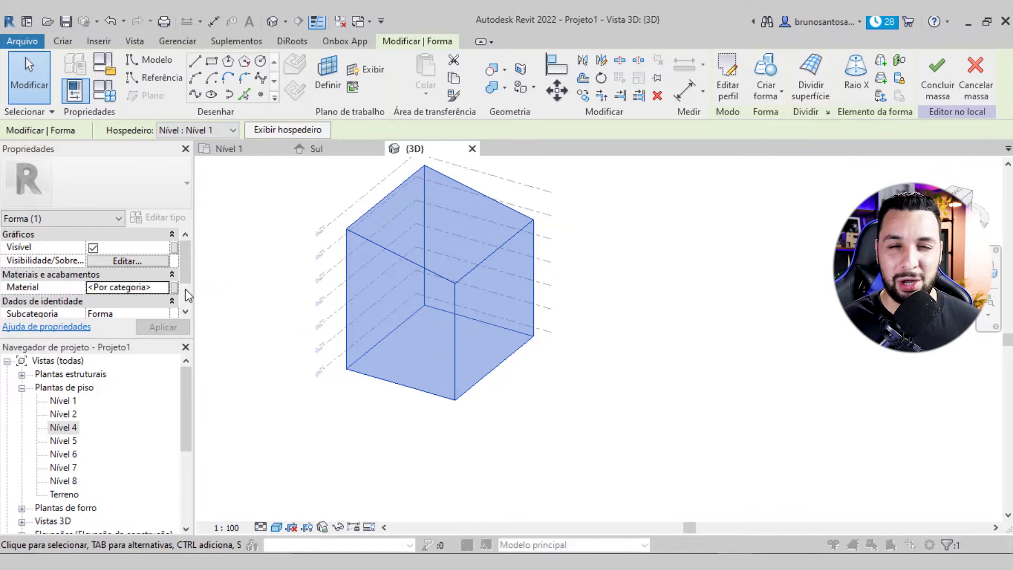
pyautogui.scroll(-1, 410, 253)
pyautogui.scroll(-2, 413, 255)
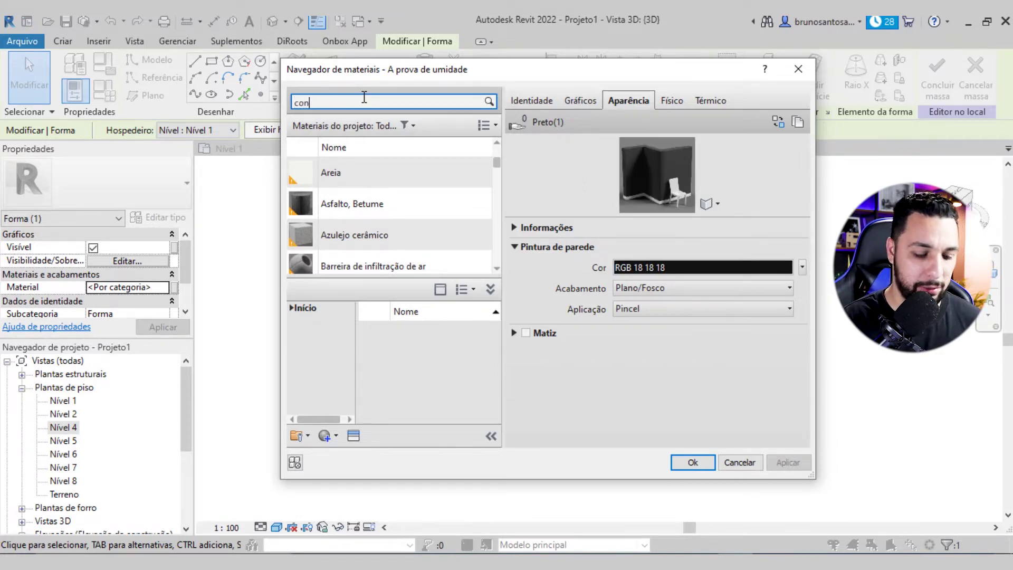
pyautogui.write('creto')
pyautogui.click(422, 191)
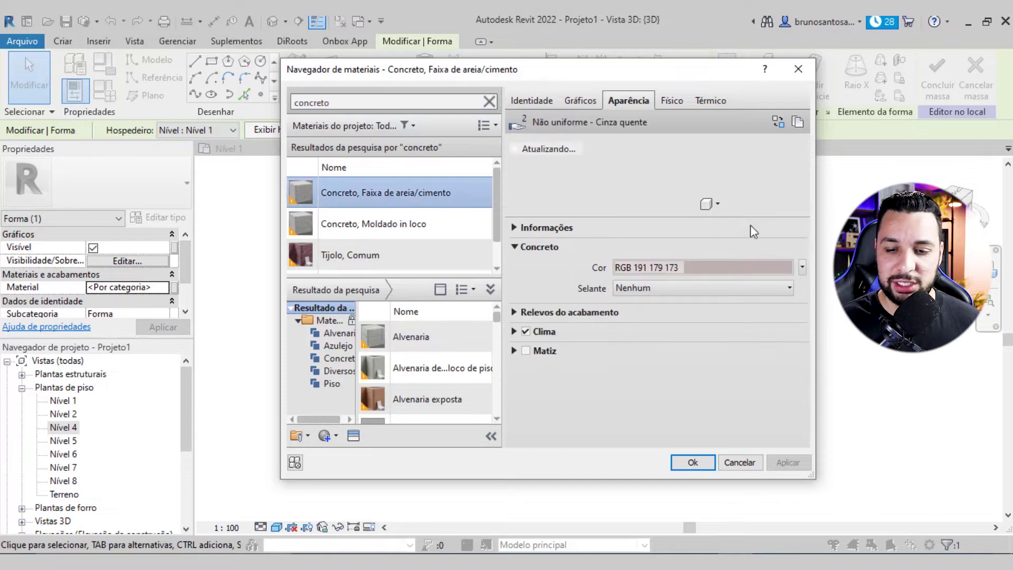
pyautogui.click(702, 463)
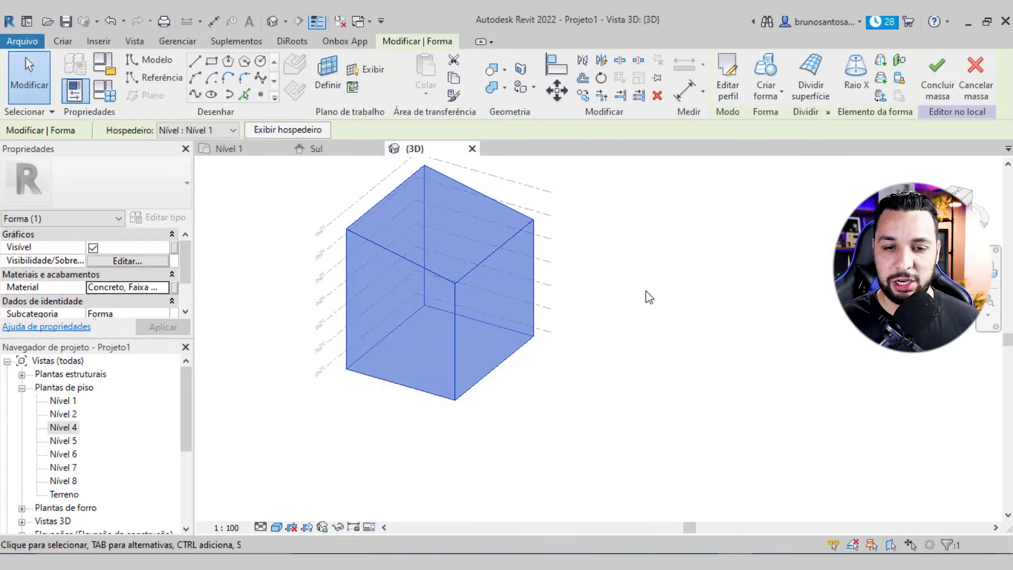
pyautogui.click(582, 241)
# Step: Finish the mass editor and orbit around the shaded concrete sloped-top box
pyautogui.moveTo(392, 268)
pyautogui.keyDown('shift'); pyautogui.mouseDown(button='middle')
pyautogui.moveTo(499, 252)
pyautogui.moveTo(438, 219)
pyautogui.moveTo(450, 236)
pyautogui.moveTo(494, 234)
pyautogui.mouseUp(button='middle'); pyautogui.keyUp('shift')
pyautogui.click(793, 85)
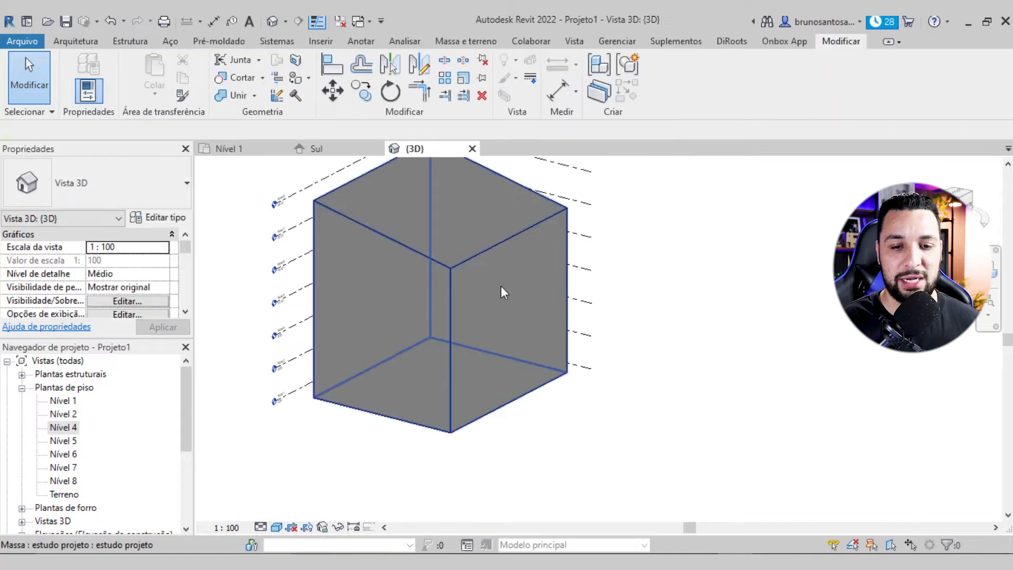
pyautogui.scroll(-2, 501, 289)
pyautogui.moveTo(604, 353)
pyautogui.keyDown('shift'); pyautogui.mouseDown(button='middle')
pyautogui.moveTo(532, 426)
pyautogui.moveTo(357, 380)
pyautogui.moveTo(366, 361)
pyautogui.moveTo(604, 394)
pyautogui.moveTo(678, 389)
pyautogui.mouseUp(button='middle'); pyautogui.keyUp('shift')
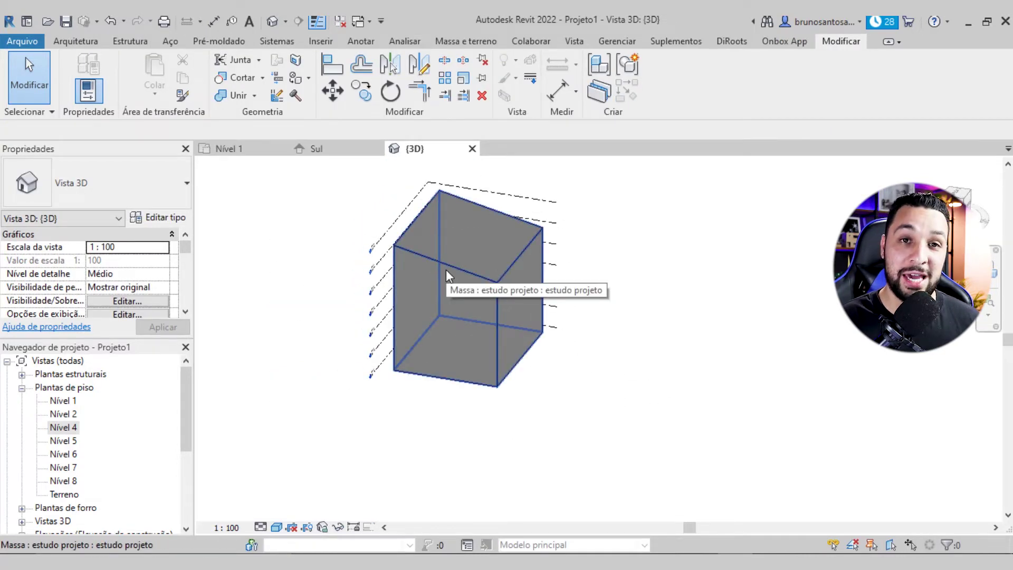
pyautogui.scroll(1, 446, 269)
pyautogui.scroll(1, 446, 269)
pyautogui.scroll(-2, 455, 264)
pyautogui.scroll(1, 463, 311)
pyautogui.moveTo(464, 312)
pyautogui.keyDown('shift'); pyautogui.mouseDown(button='middle')
pyautogui.moveTo(502, 343)
pyautogui.moveTo(501, 324)
pyautogui.mouseUp(button='middle'); pyautogui.keyUp('shift')
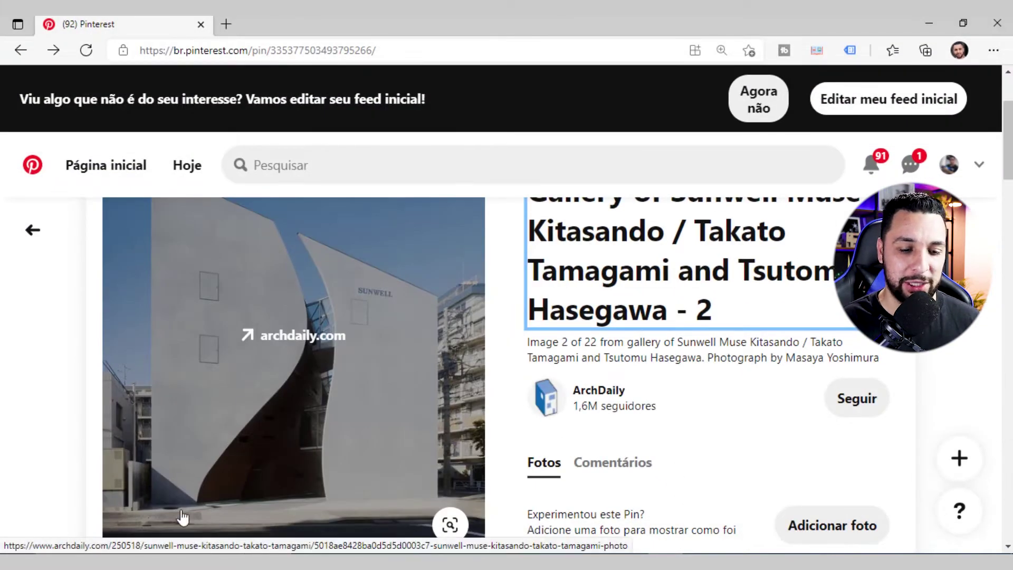
pyautogui.click(929, 29)
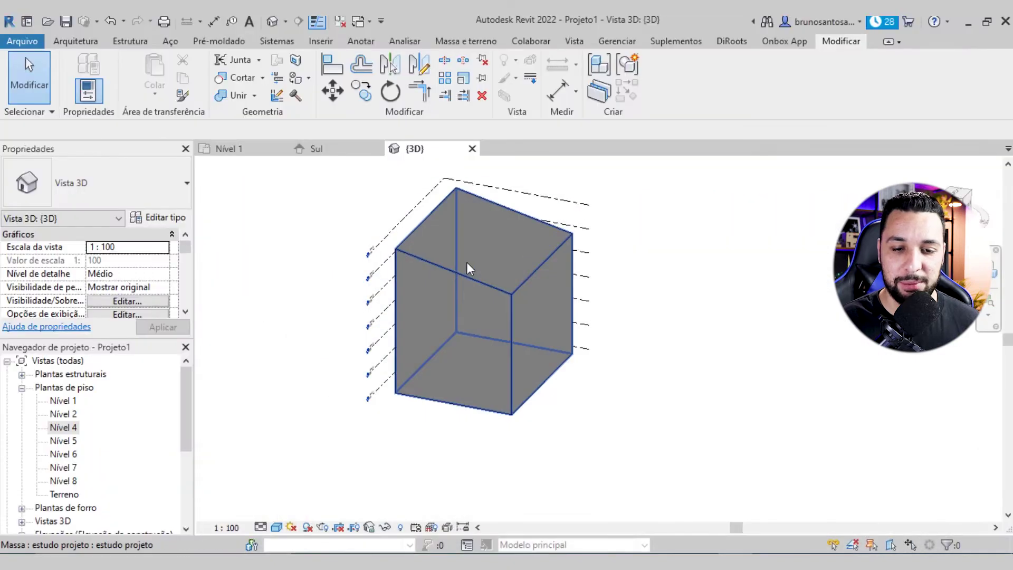
# Step: Select the mass, compare it with the Pinterest reference, and start setting a sketch work plane
pyautogui.keyDown('shift'); pyautogui.moveTo(468, 267); pyautogui.dragTo(544, 252, button='middle'); pyautogui.keyUp('shift')
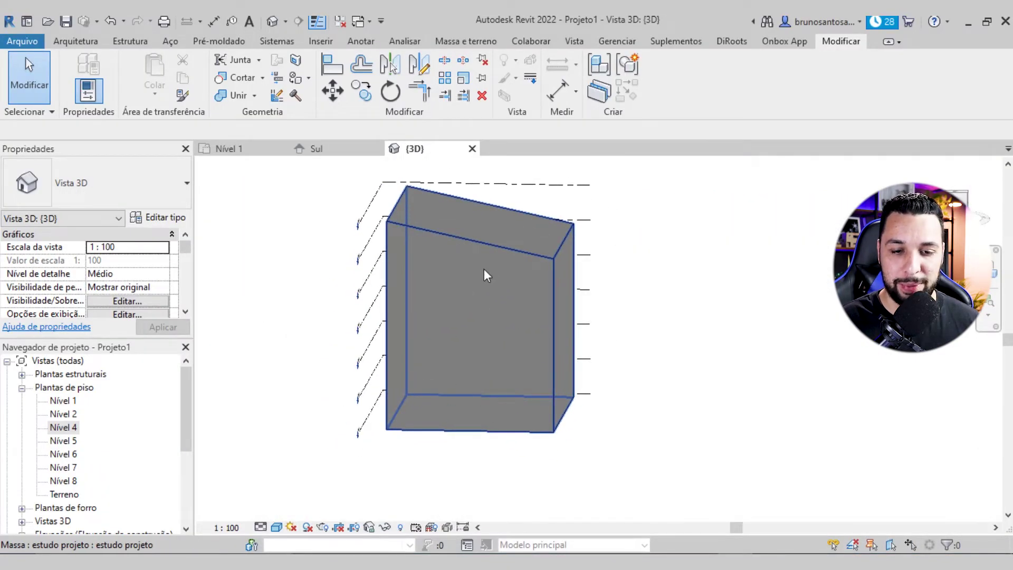
pyautogui.keyDown('shift'); pyautogui.moveTo(475, 217); pyautogui.dragTo(490, 228, button='middle'); pyautogui.keyUp('shift')
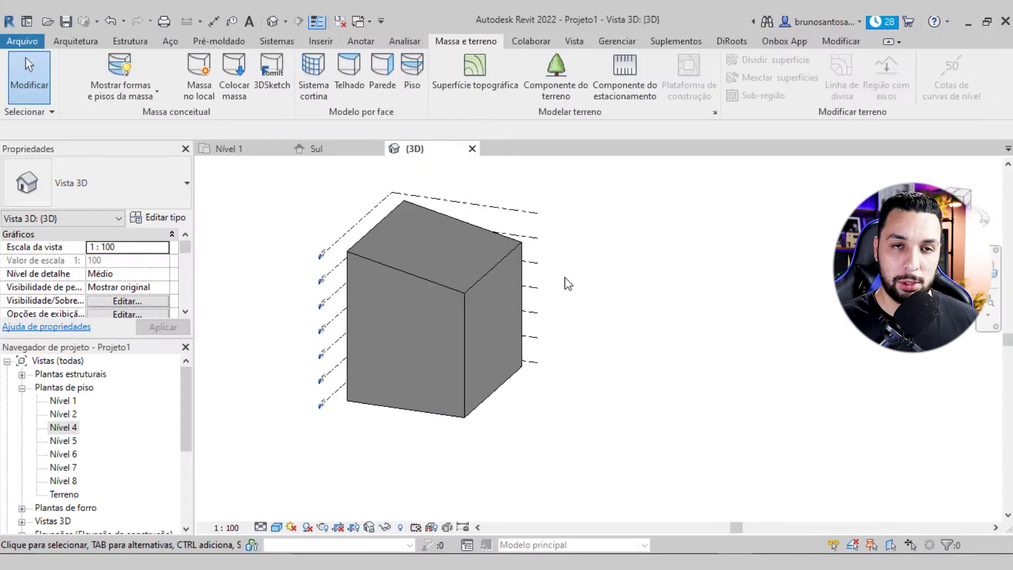
pyautogui.click(432, 222)
pyautogui.moveTo(432, 222)
pyautogui.keyDown('shift'); pyautogui.mouseDown(button='middle')
pyautogui.moveTo(459, 314)
pyautogui.moveTo(502, 310)
pyautogui.mouseUp(button='middle'); pyautogui.keyUp('shift')
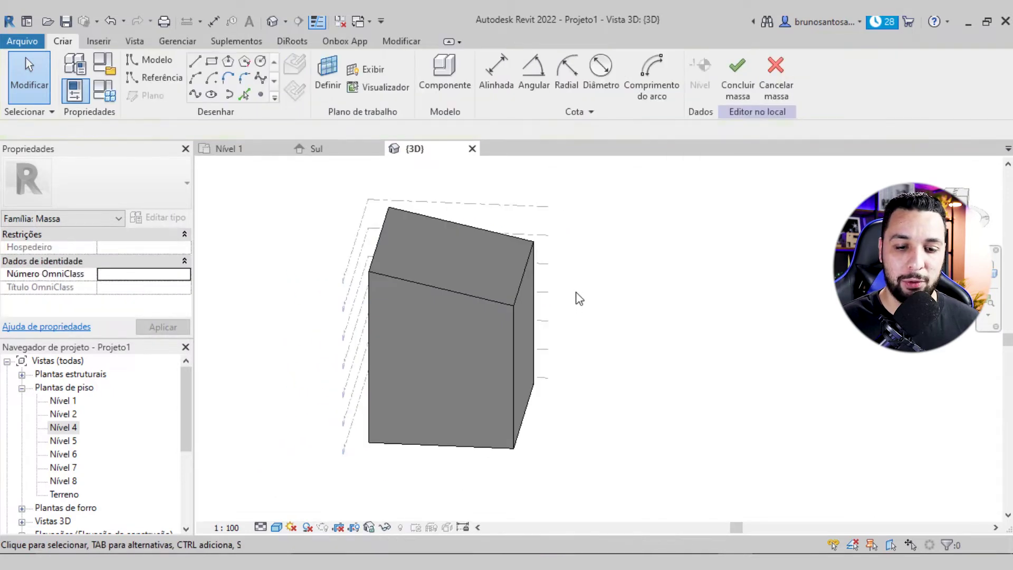
pyautogui.moveTo(541, 246)
pyautogui.keyDown('shift'); pyautogui.mouseDown(button='middle')
pyautogui.moveTo(531, 335)
pyautogui.moveTo(406, 359)
pyautogui.moveTo(483, 268)
pyautogui.mouseUp(button='middle'); pyautogui.keyUp('shift')
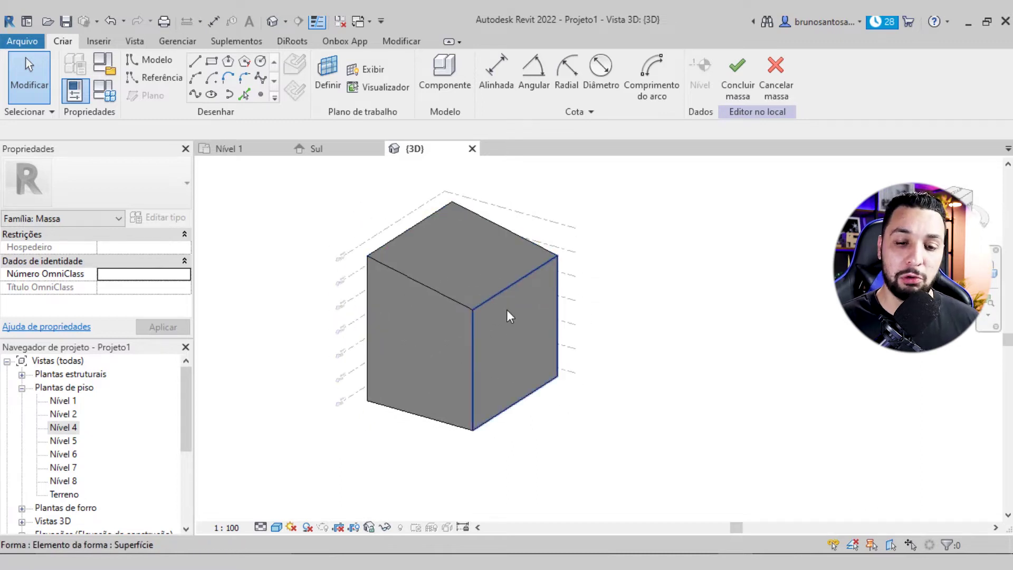
pyautogui.scroll(-1, 441, 232)
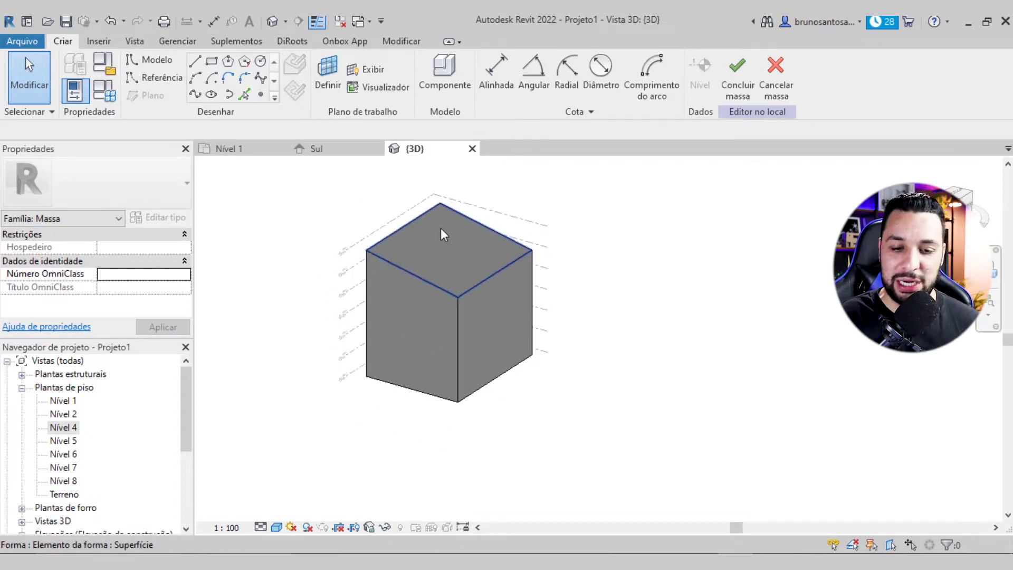
pyautogui.moveTo(400, 276)
pyautogui.keyDown('shift'); pyautogui.mouseDown(button='middle')
pyautogui.moveTo(418, 293)
pyautogui.moveTo(444, 273)
pyautogui.moveTo(423, 267)
pyautogui.mouseUp(button='middle'); pyautogui.keyUp('shift')
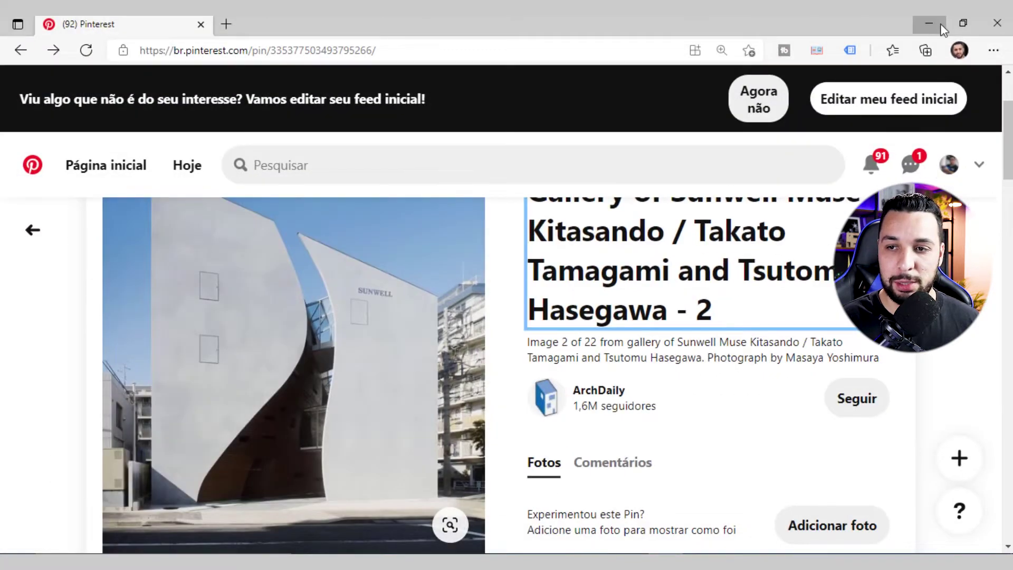
pyautogui.click(942, 26)
pyautogui.moveTo(470, 269)
pyautogui.keyDown('shift'); pyautogui.mouseDown(button='middle')
pyautogui.moveTo(473, 308)
pyautogui.moveTo(368, 305)
pyautogui.mouseUp(button='middle'); pyautogui.keyUp('shift')
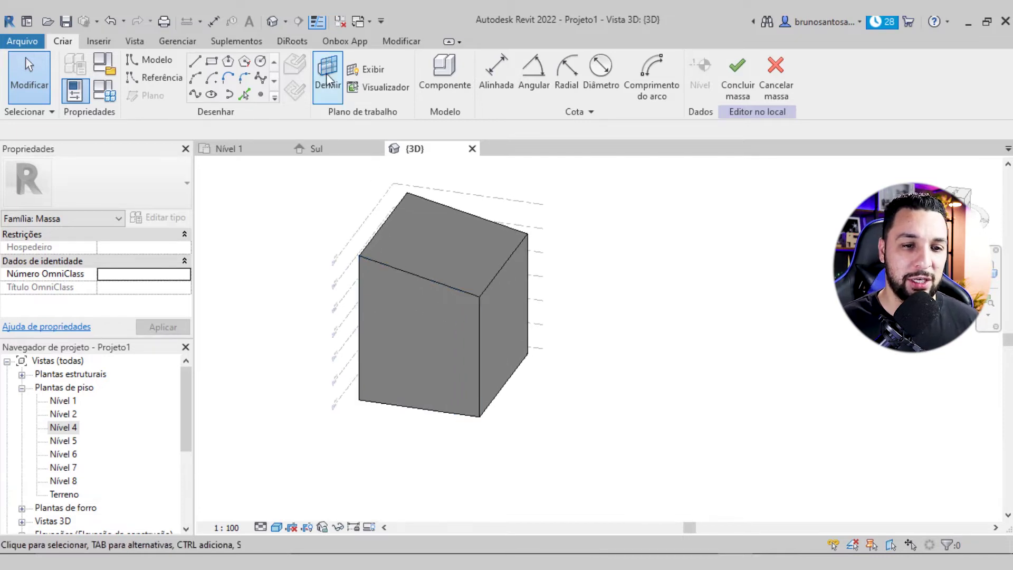
pyautogui.click(320, 86)
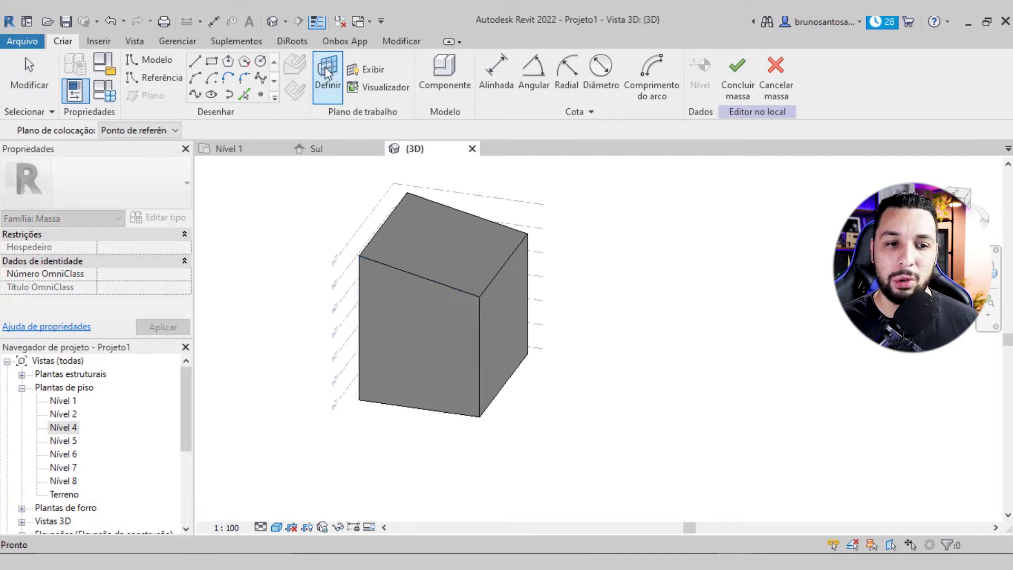
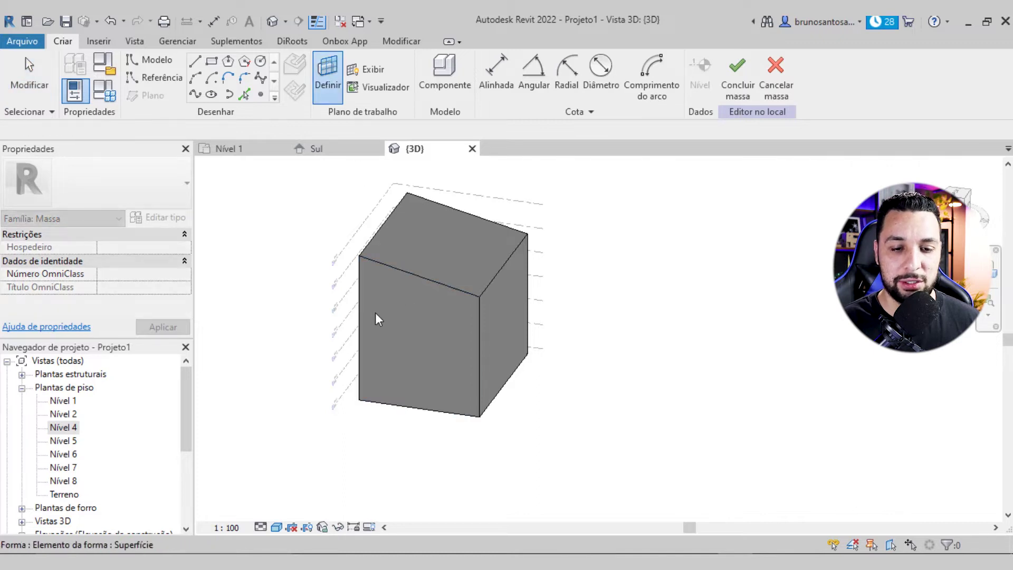
# Step: Sketch a trial circle on the box mass's front face
pyautogui.click(397, 306)
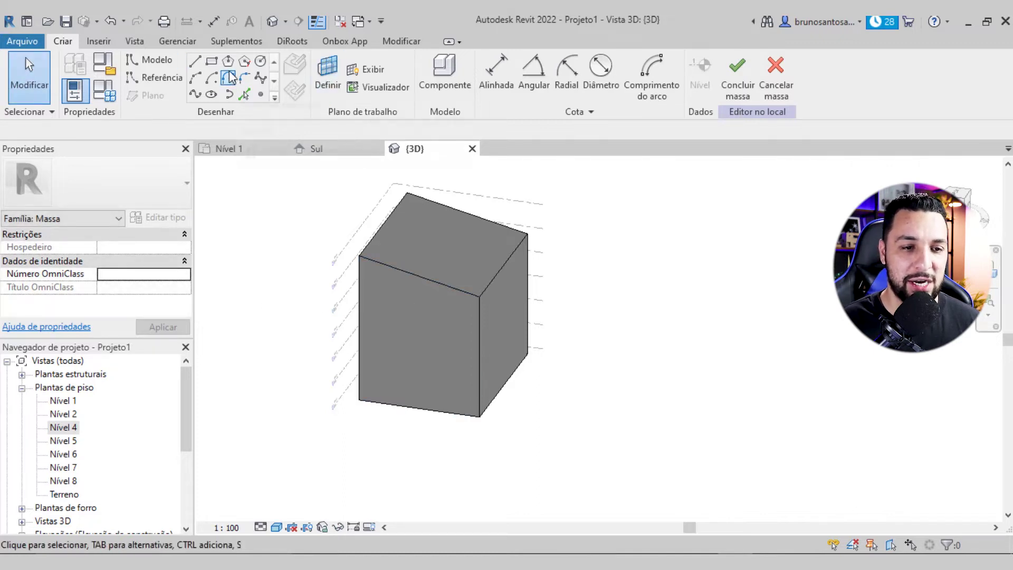
pyautogui.click(260, 63)
pyautogui.click(410, 323)
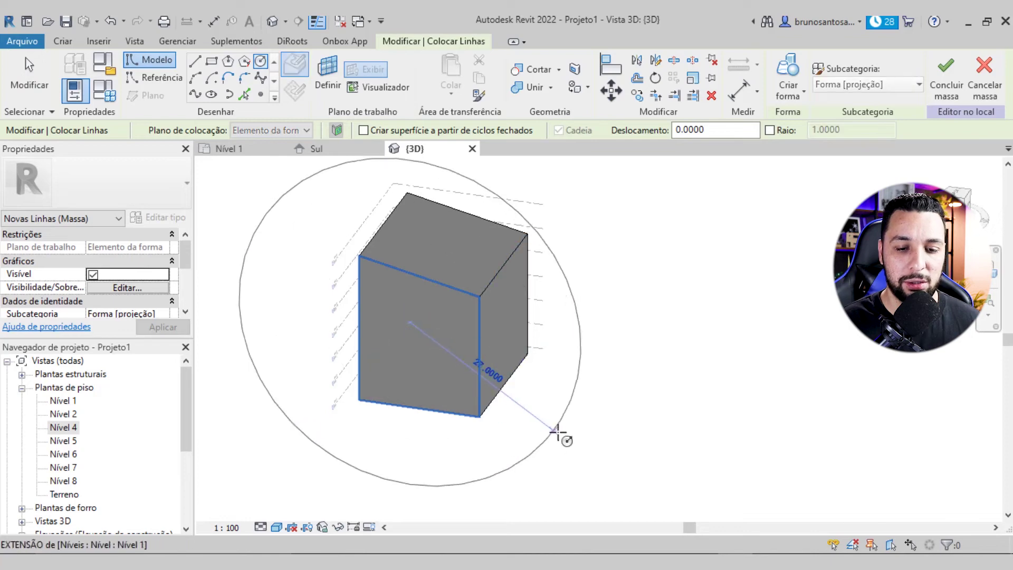
pyautogui.click(438, 356)
# Step: Cancel the circle, select the box's front face, and switch to the Nível 1 floor plan
pyautogui.moveTo(493, 429)
pyautogui.keyDown('shift'); pyautogui.mouseDown(button='middle')
pyautogui.moveTo(348, 390)
pyautogui.moveTo(411, 339)
pyautogui.moveTo(403, 375)
pyautogui.moveTo(429, 350)
pyautogui.moveTo(404, 222)
pyautogui.moveTo(424, 303)
pyautogui.moveTo(390, 328)
pyautogui.mouseUp(button='middle'); pyautogui.keyUp('shift')
pyautogui.press('Escape')
pyautogui.press('Escape')
pyautogui.click(438, 351)
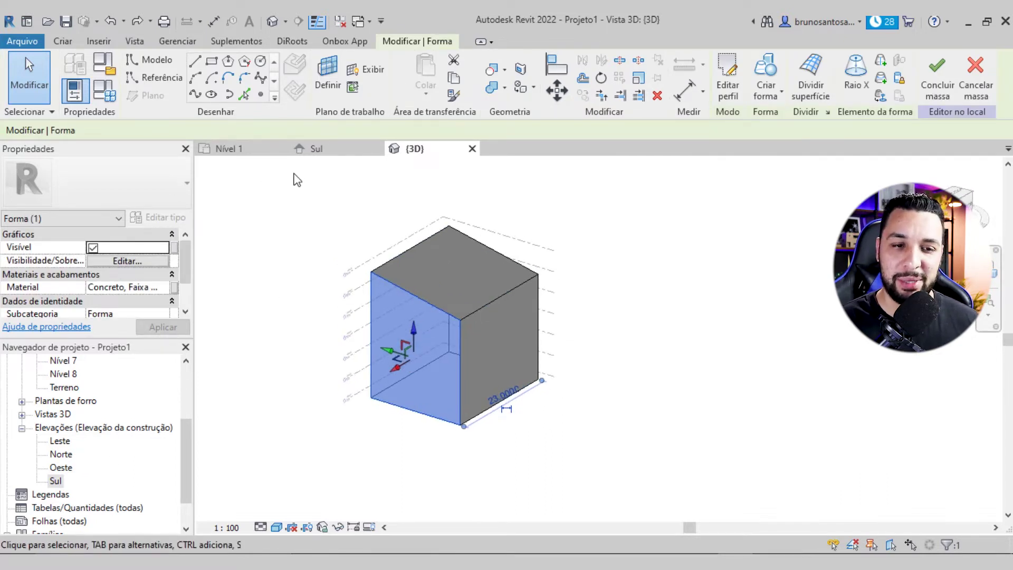
pyautogui.click(253, 153)
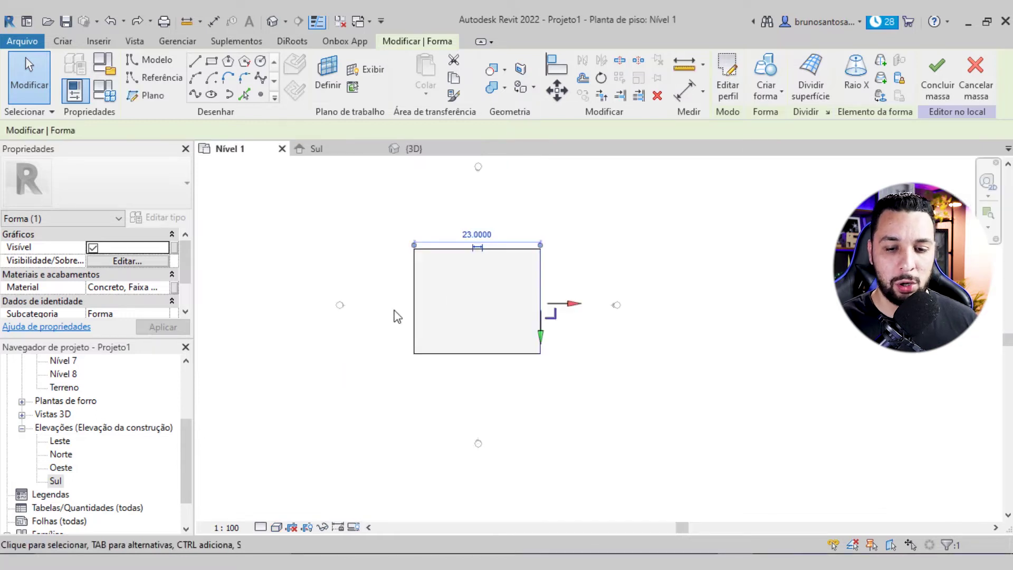
# Step: Open the Leste elevation from Elevações and zoom in on the sloped mass profile
pyautogui.scroll(-2, 537, 295)
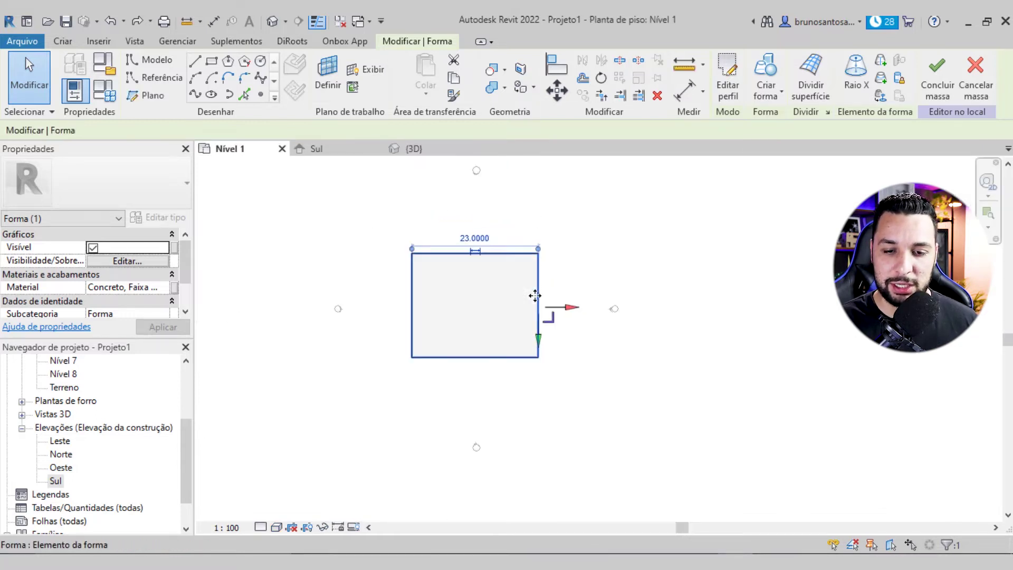
pyautogui.scroll(-2, 537, 298)
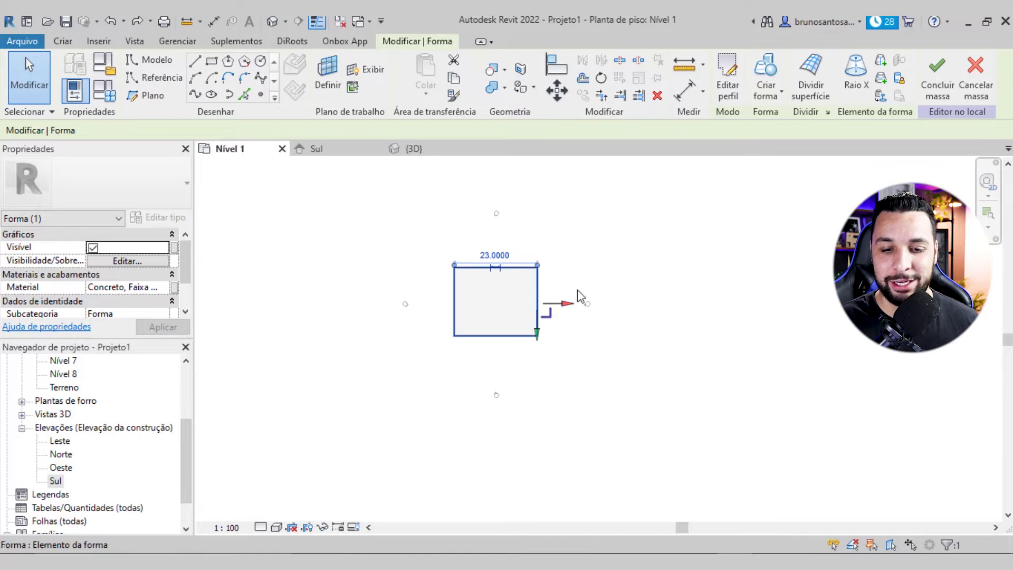
pyautogui.scroll(-1, 63, 472)
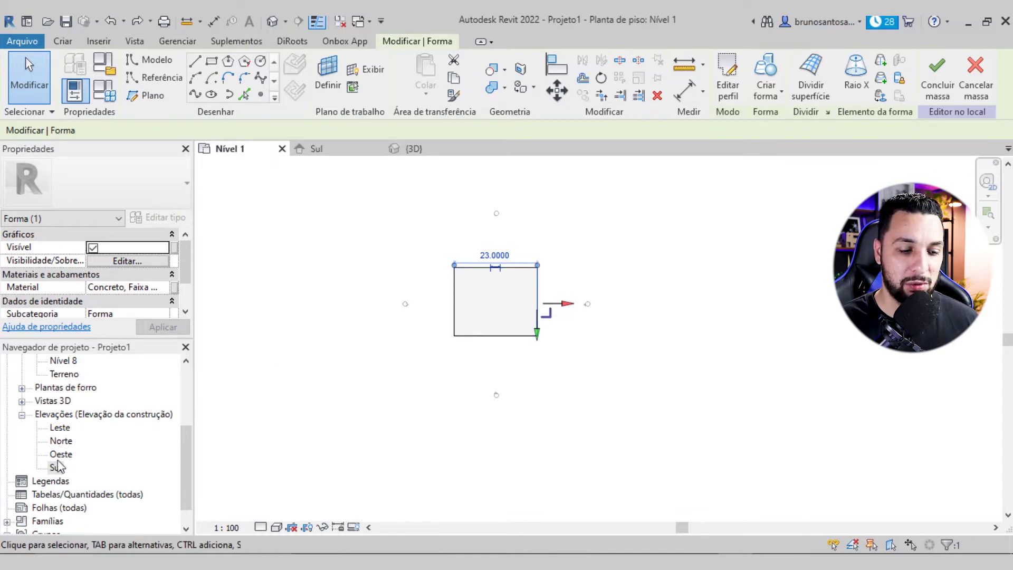
pyautogui.doubleClick(60, 427)
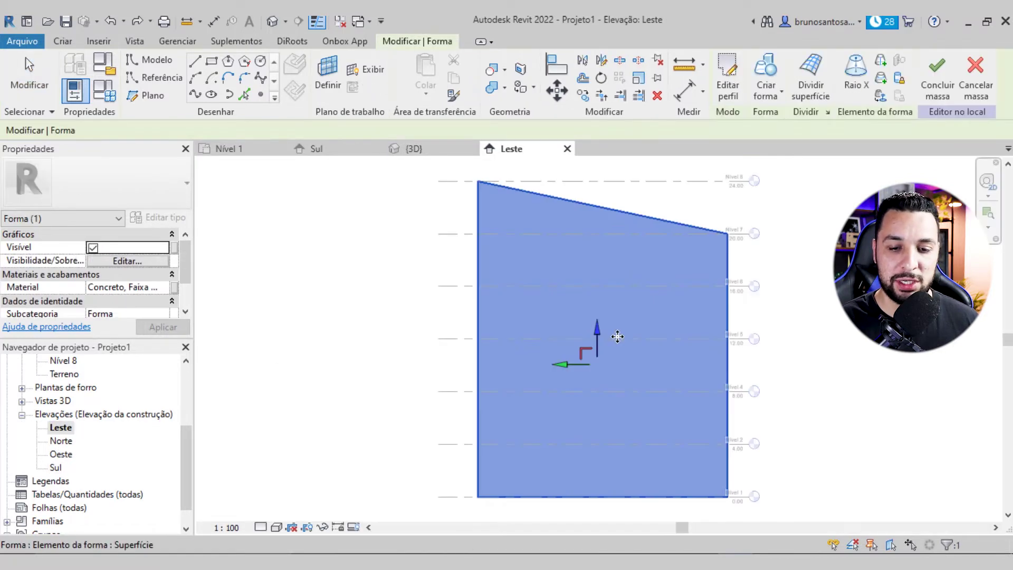
pyautogui.moveTo(619, 331); pyautogui.dragTo(567, 301, button='middle')
pyautogui.press('Escape')
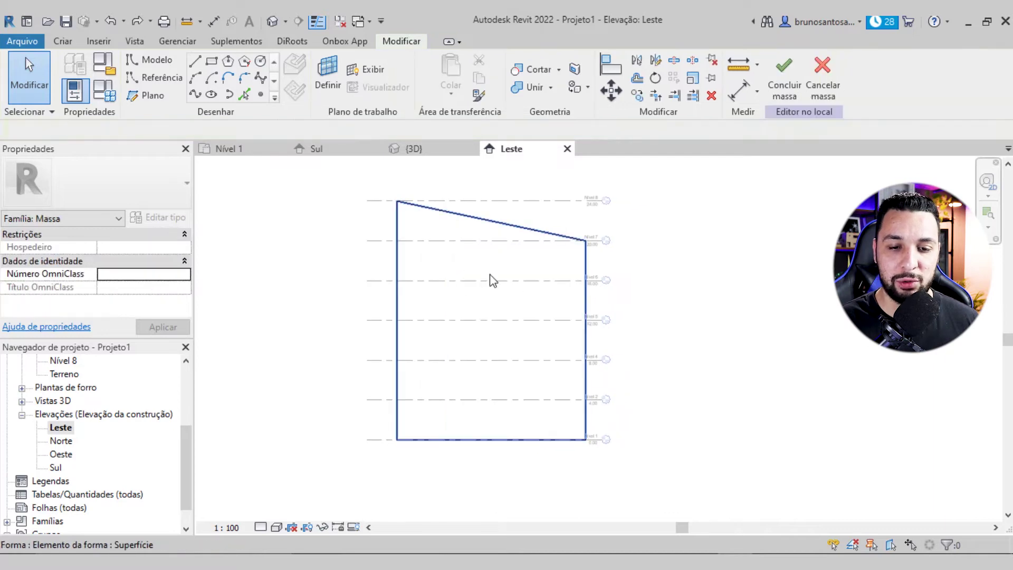
pyautogui.scroll(1, 731, 319)
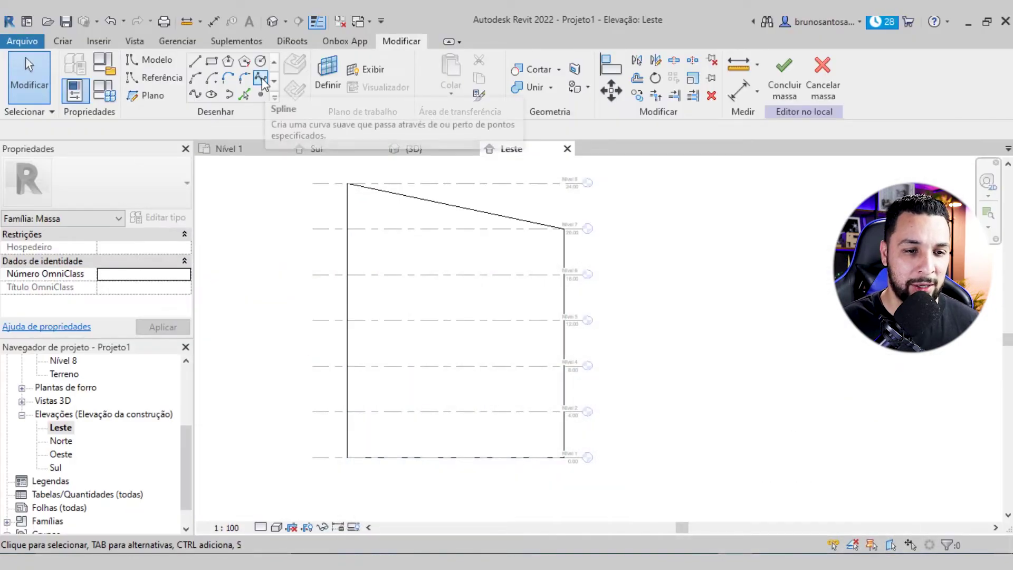
pyautogui.click(261, 78)
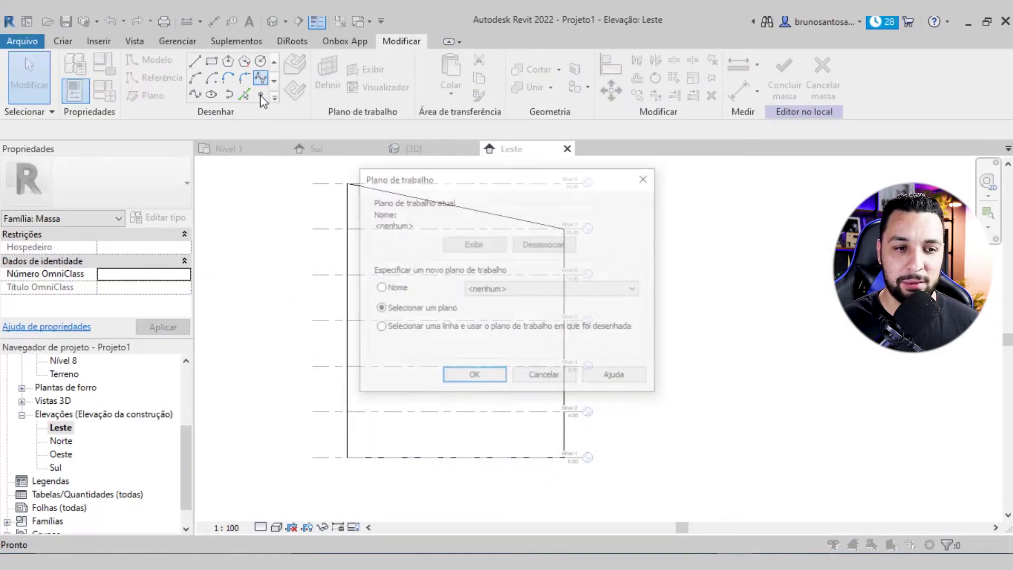
# Step: Set the spline work plane to a side face of the mass, then reopen Elevação: Leste
pyautogui.click(474, 377)
pyautogui.click(423, 149)
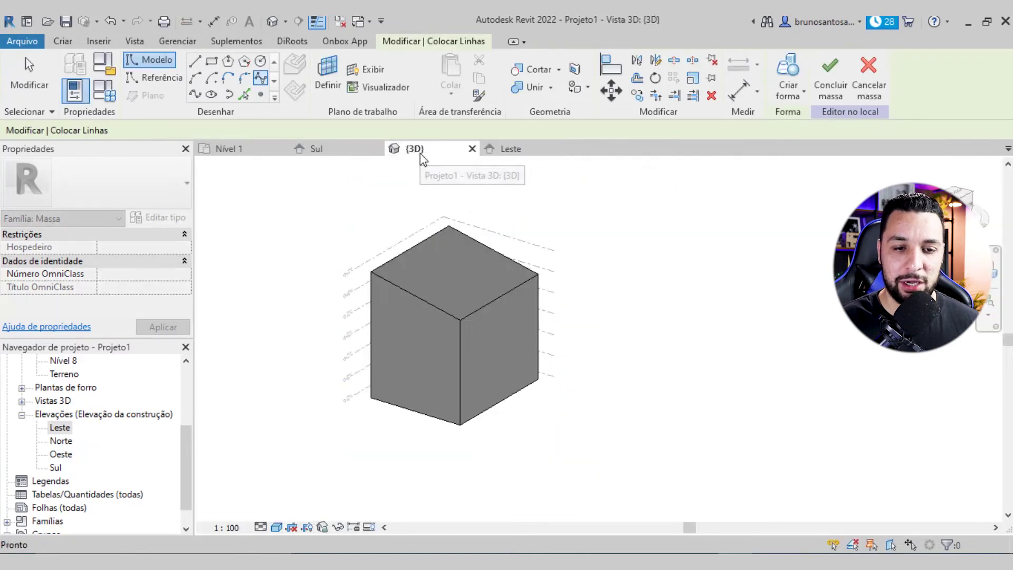
pyautogui.click(415, 295)
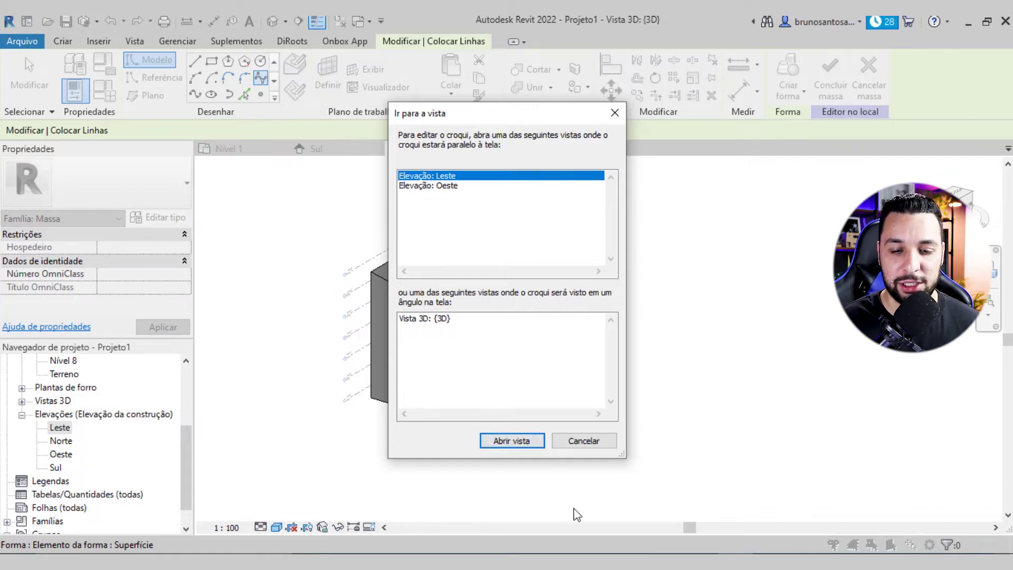
pyautogui.click(528, 443)
pyautogui.scroll(-1, 498, 364)
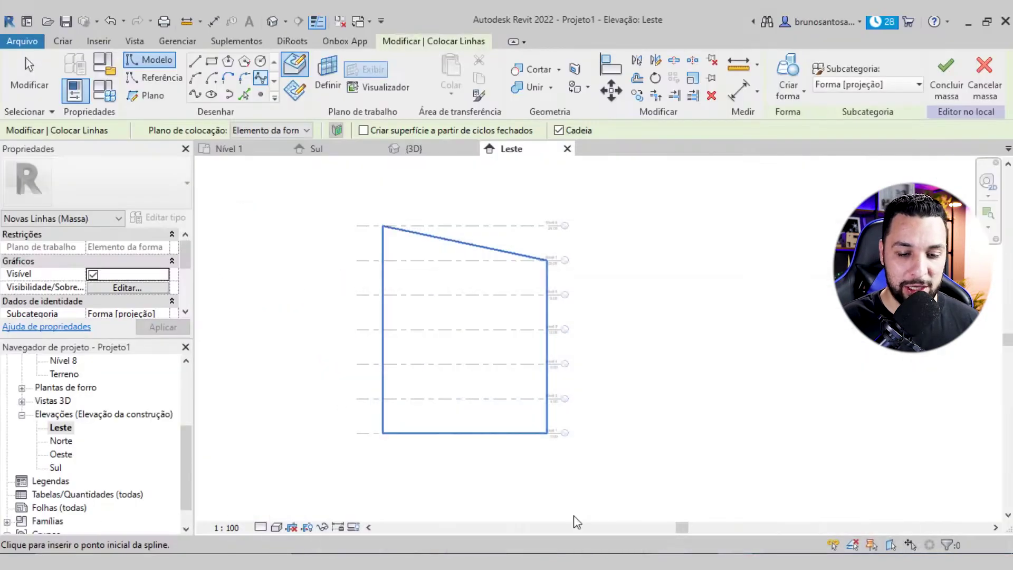
# Step: Draw an S-shaped spline from the mass's bottom edge to the sloped top edge
pyautogui.click(434, 433)
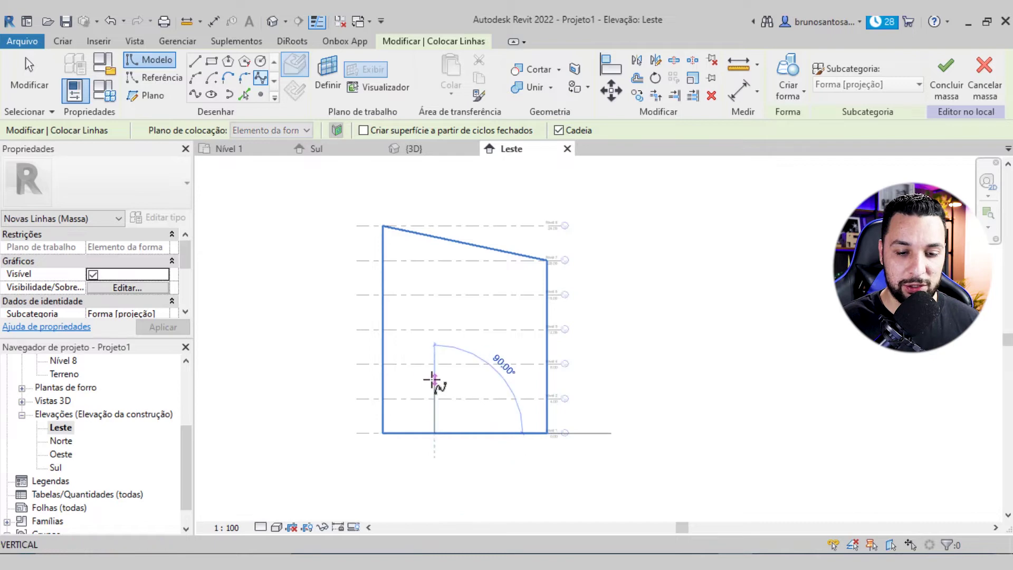
pyautogui.click(422, 379)
pyautogui.click(426, 351)
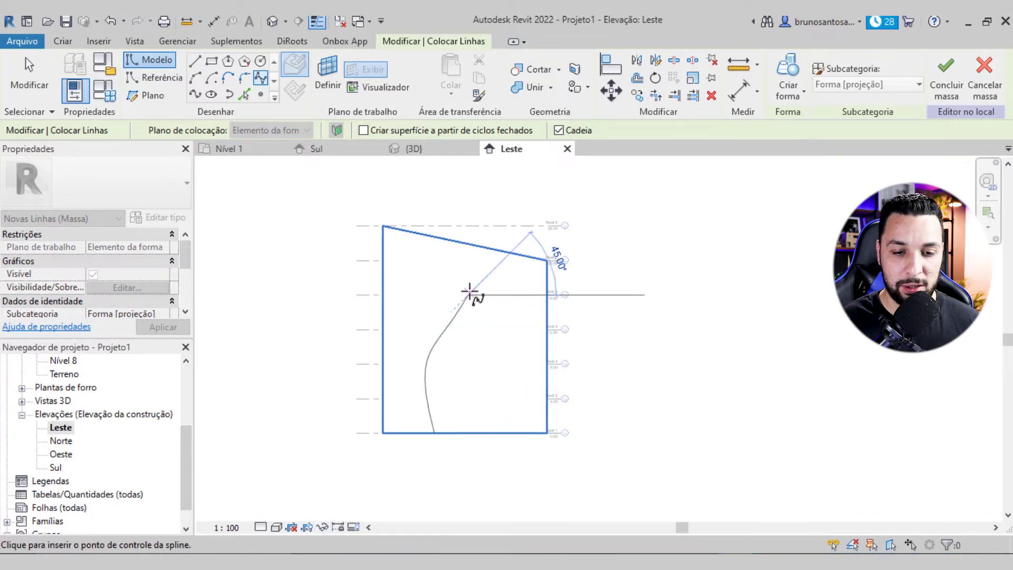
pyautogui.press('Escape')
pyautogui.scroll(1, 467, 242)
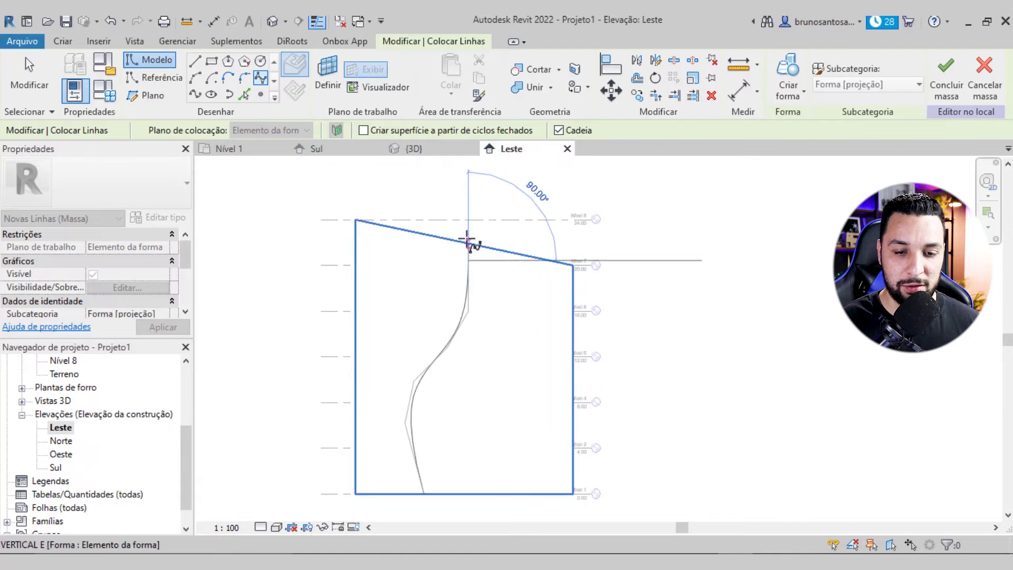
pyautogui.scroll(2, 470, 235)
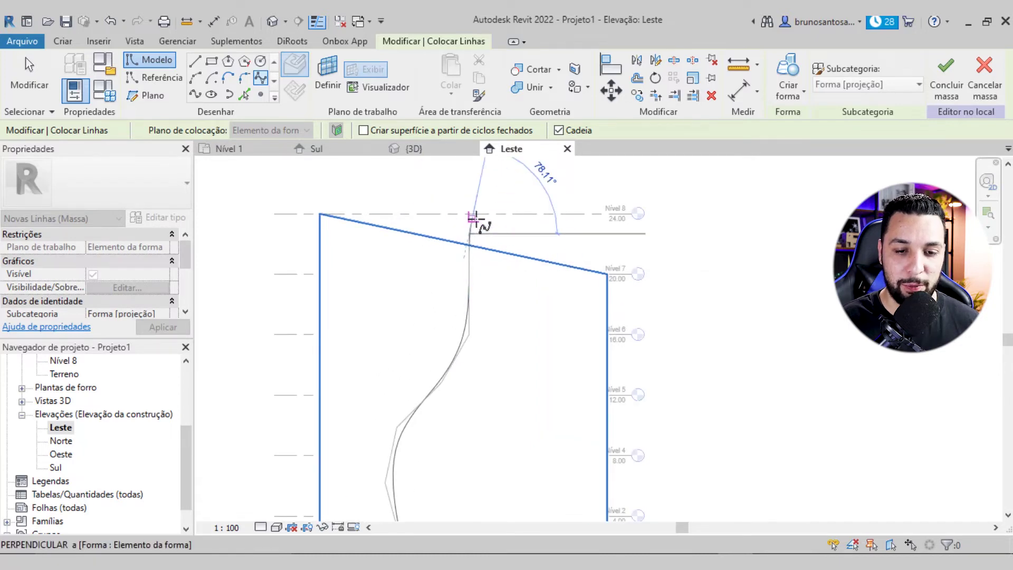
pyautogui.click(475, 222)
pyautogui.press('Escape')
pyautogui.scroll(-3, 475, 221)
pyautogui.moveTo(532, 326); pyautogui.dragTo(520, 308, button='middle')
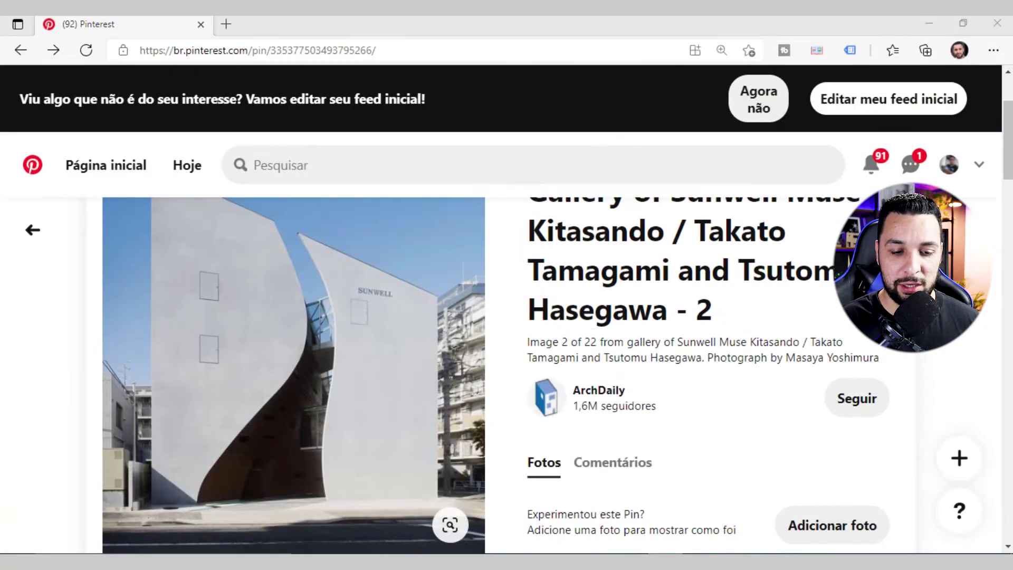
pyautogui.scroll(1, 459, 415)
pyautogui.scroll(1, 465, 414)
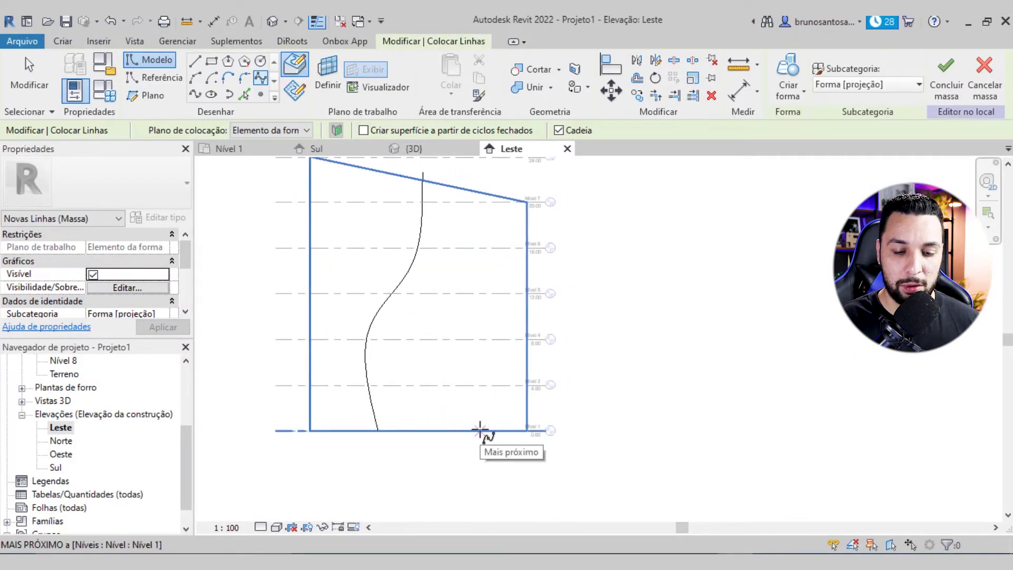
# Step: Draw a second six-point spline from the Nível 1 line up to the sloped top edge
pyautogui.click(479, 430)
pyautogui.click(457, 319)
pyautogui.click(470, 274)
pyautogui.click(469, 231)
pyautogui.click(452, 206)
pyautogui.click(445, 178)
pyautogui.press('Escape')
pyautogui.press('Escape')
pyautogui.scroll(-1, 464, 316)
pyautogui.press('Escape')
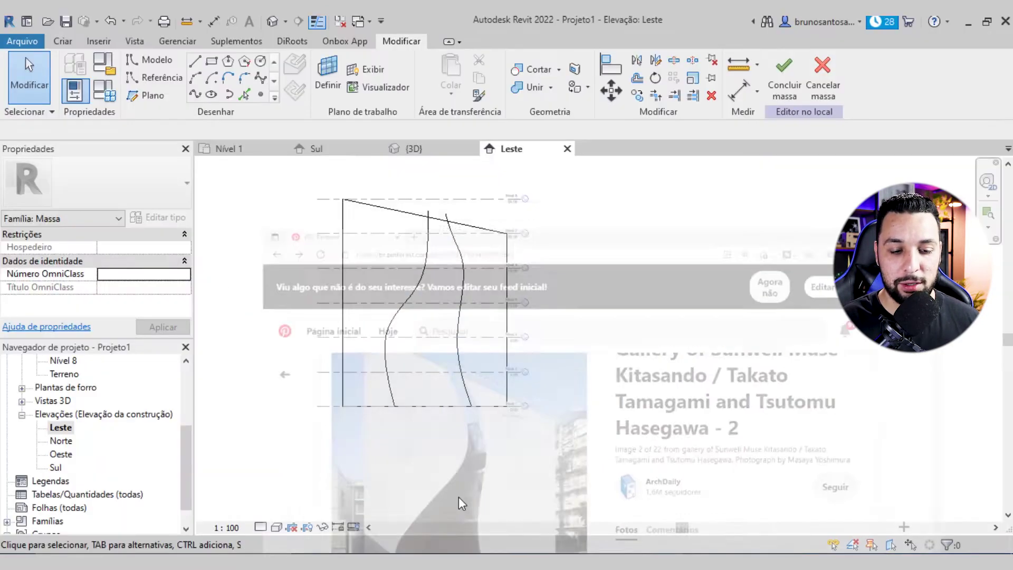
pyautogui.scroll(1, 375, 454)
pyautogui.click(400, 381)
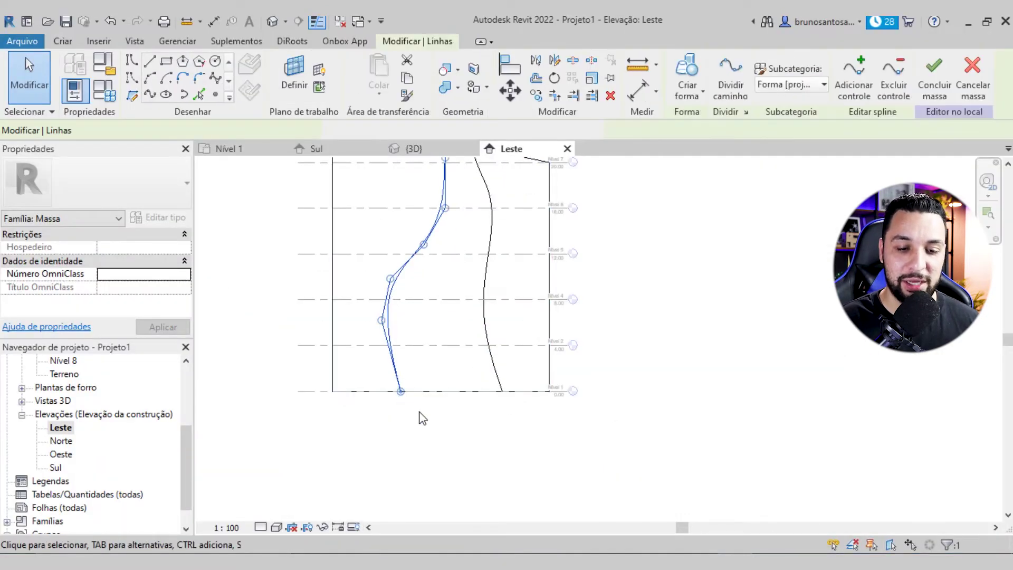
# Step: Drag the left spline's bottom endpoint leftward, cancelling the Go To View dialog
pyautogui.scroll(-1, 412, 422)
pyautogui.scroll(1, 401, 425)
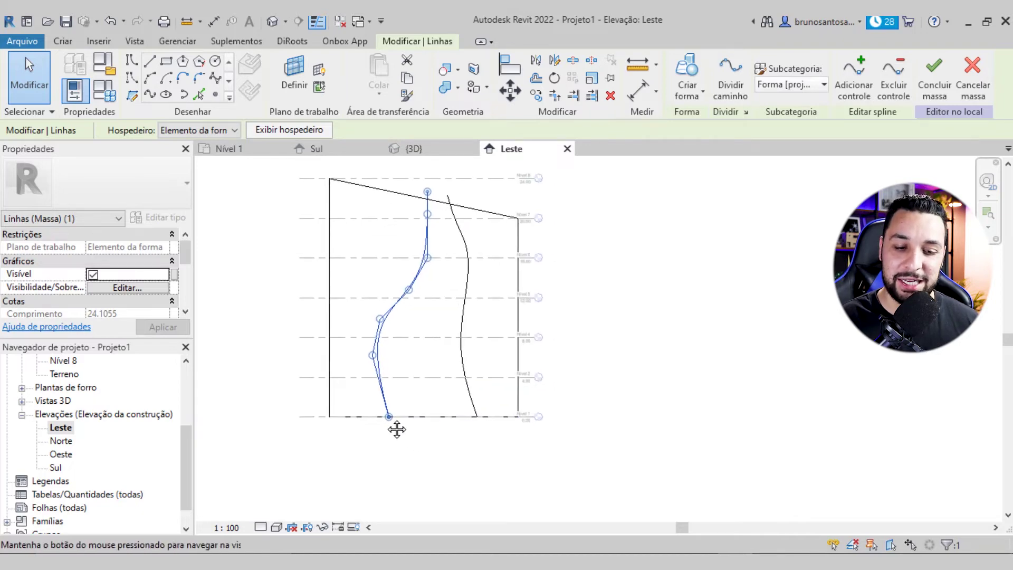
pyautogui.scroll(1, 395, 425)
pyautogui.scroll(1, 386, 415)
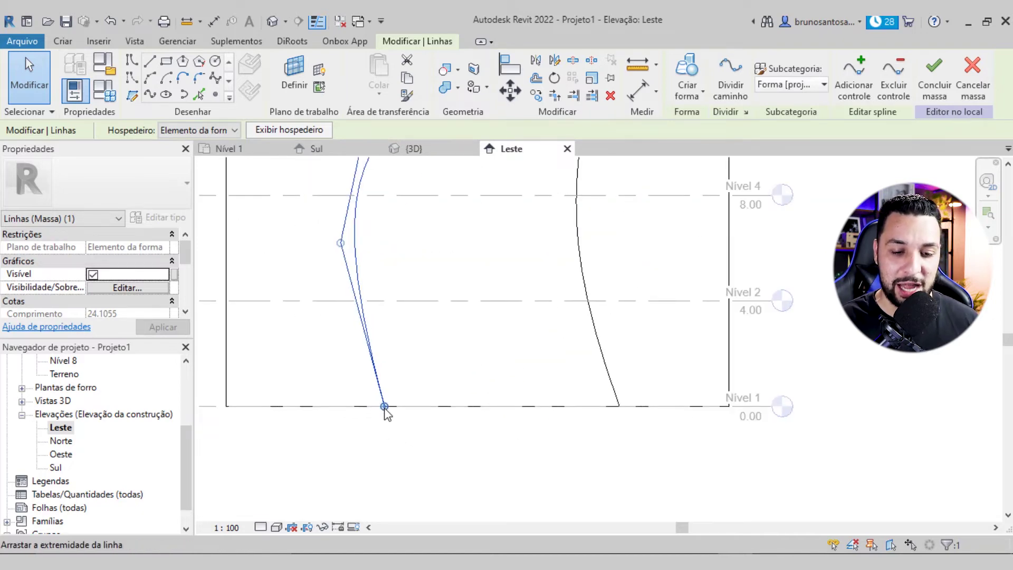
pyautogui.moveTo(384, 406); pyautogui.dragTo(364, 410)
pyautogui.doubleClick(365, 410)
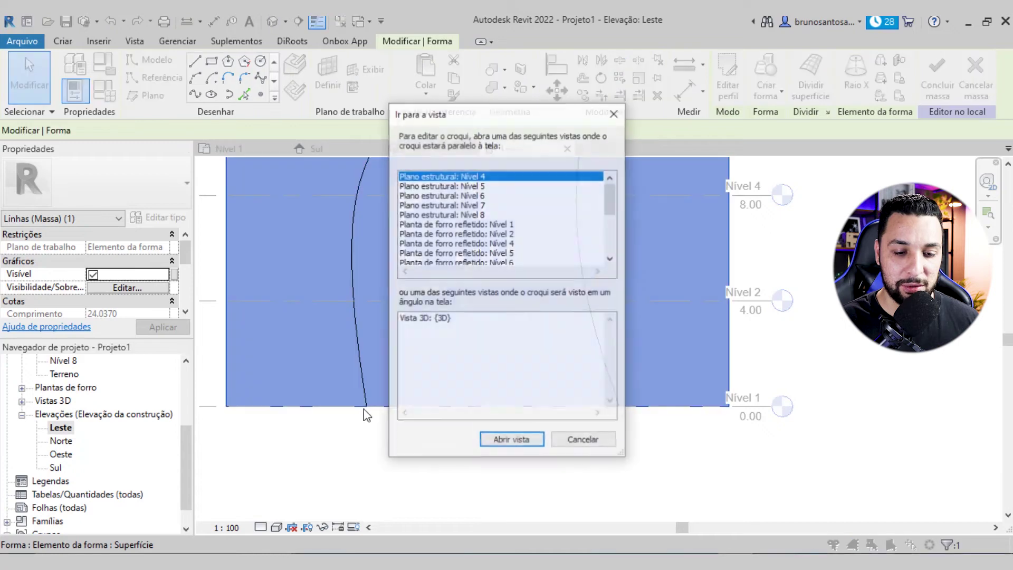
pyautogui.click(582, 439)
pyautogui.click(448, 428)
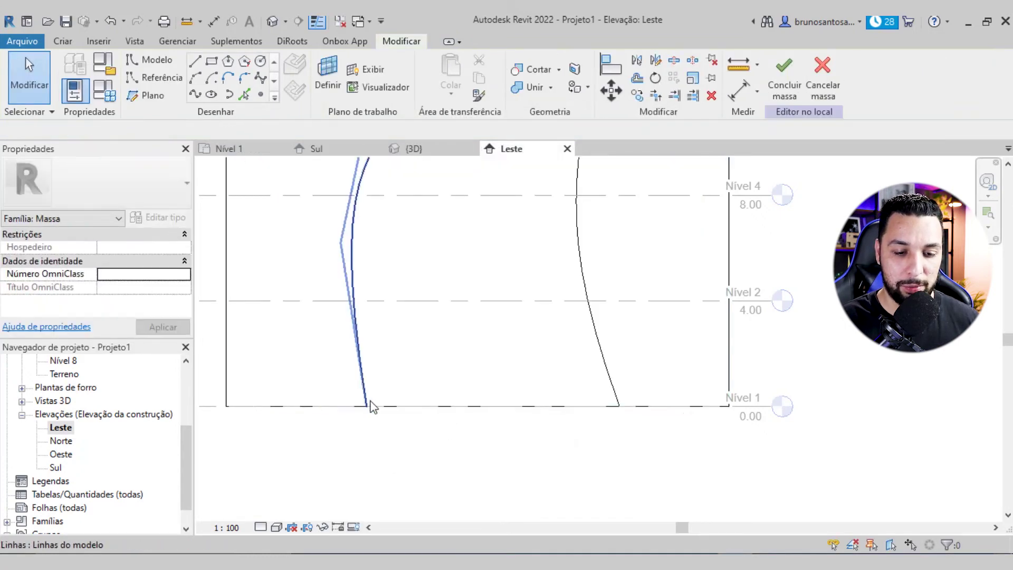
# Step: Pull the left spline's bottom end further left so its lower part rises vertically
pyautogui.click(373, 414)
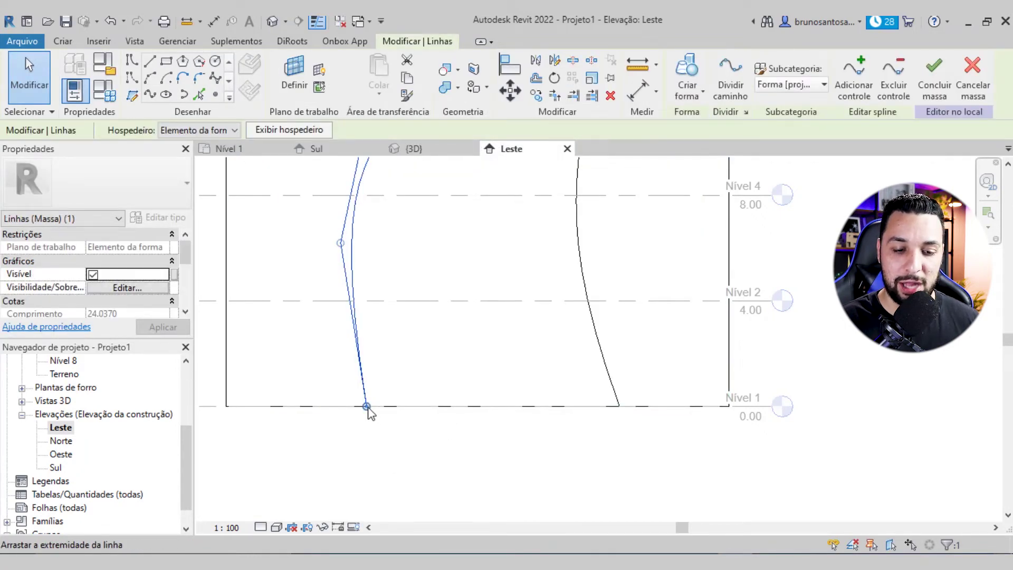
pyautogui.moveTo(366, 408); pyautogui.dragTo(342, 406)
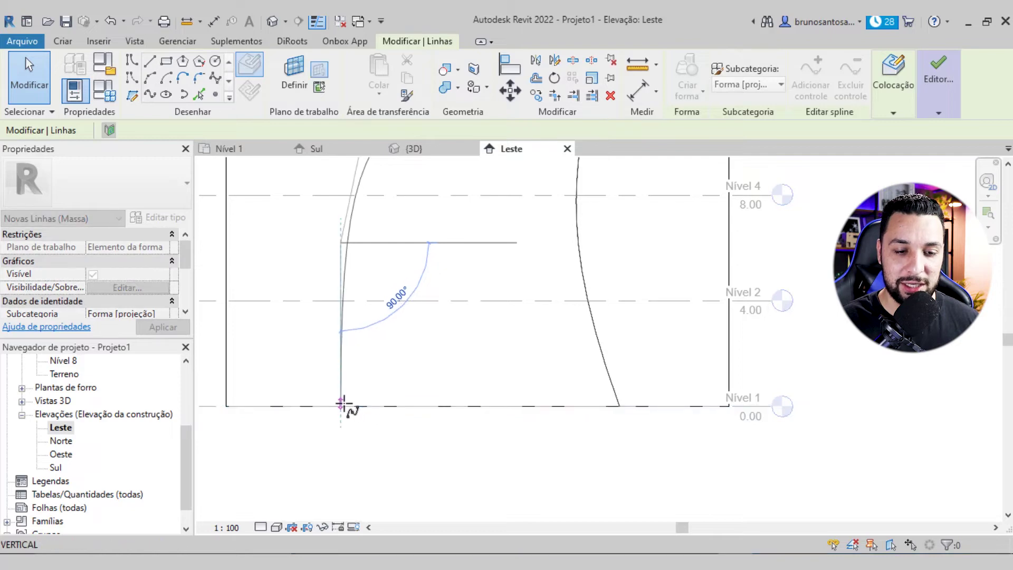
pyautogui.scroll(-3, 369, 409)
pyautogui.press('Escape')
pyautogui.scroll(-2, 536, 295)
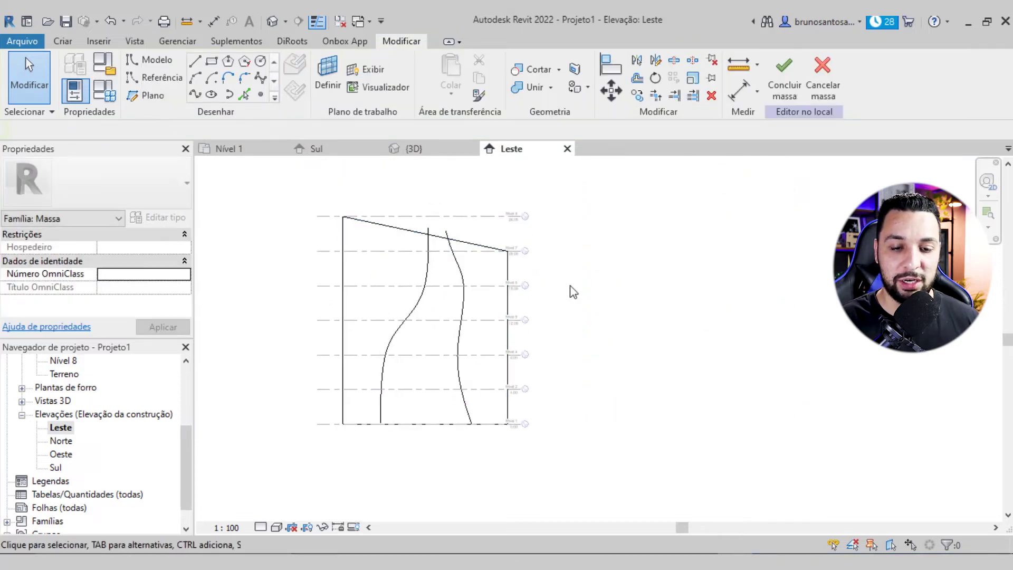
pyautogui.moveTo(612, 327); pyautogui.dragTo(599, 330, button='middle')
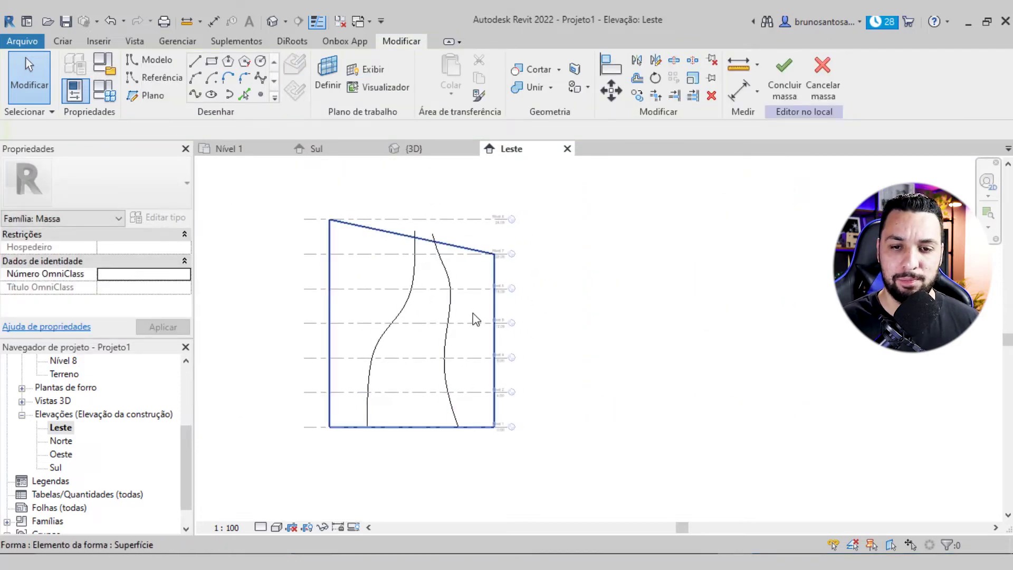
# Step: Move both curves' bottom ends down onto the Nível 1 line
pyautogui.scroll(2, 441, 297)
pyautogui.scroll(2, 351, 312)
pyautogui.scroll(1, 362, 310)
pyautogui.click(356, 311)
pyautogui.scroll(1, 355, 327)
pyautogui.moveTo(354, 338); pyautogui.dragTo(347, 332)
pyautogui.click(633, 334)
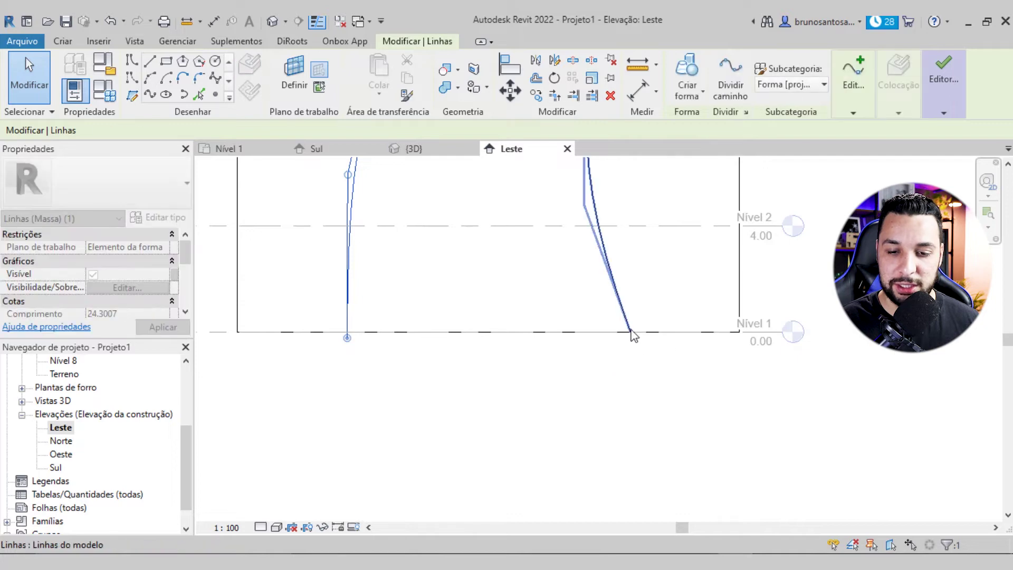
pyautogui.moveTo(633, 343); pyautogui.dragTo(637, 340)
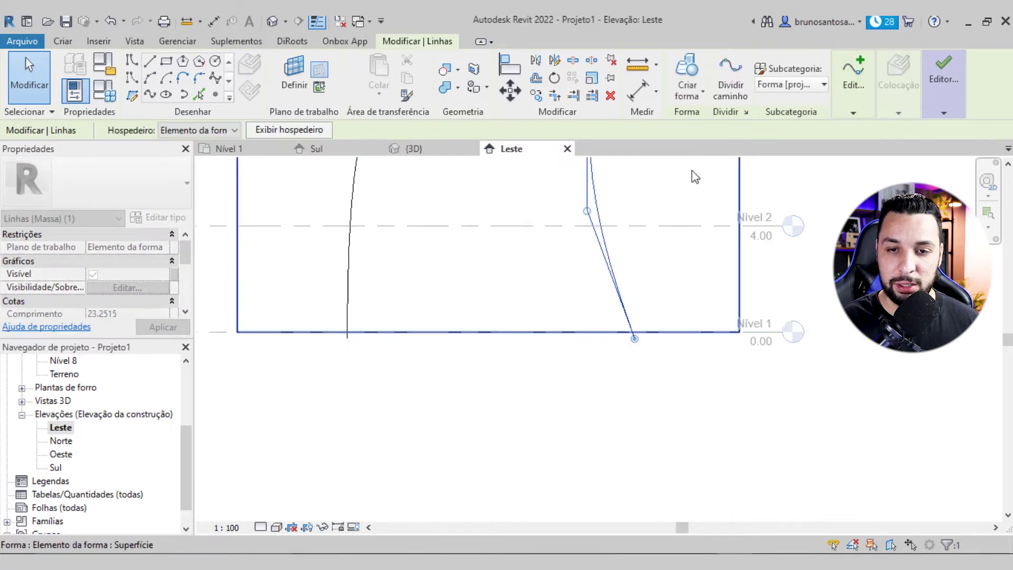
# Step: Draw a model line along the base joining the two curves' bottom ends
pyautogui.click(132, 60)
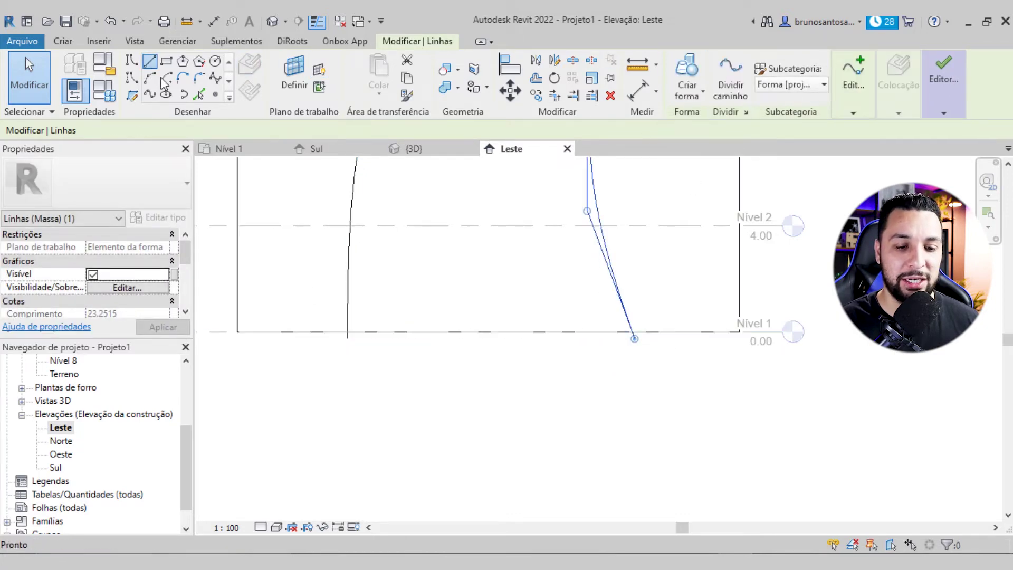
pyautogui.scroll(2, 359, 355)
pyautogui.scroll(1, 339, 327)
pyautogui.click(339, 325)
pyautogui.scroll(-2, 628, 330)
pyautogui.scroll(2, 642, 334)
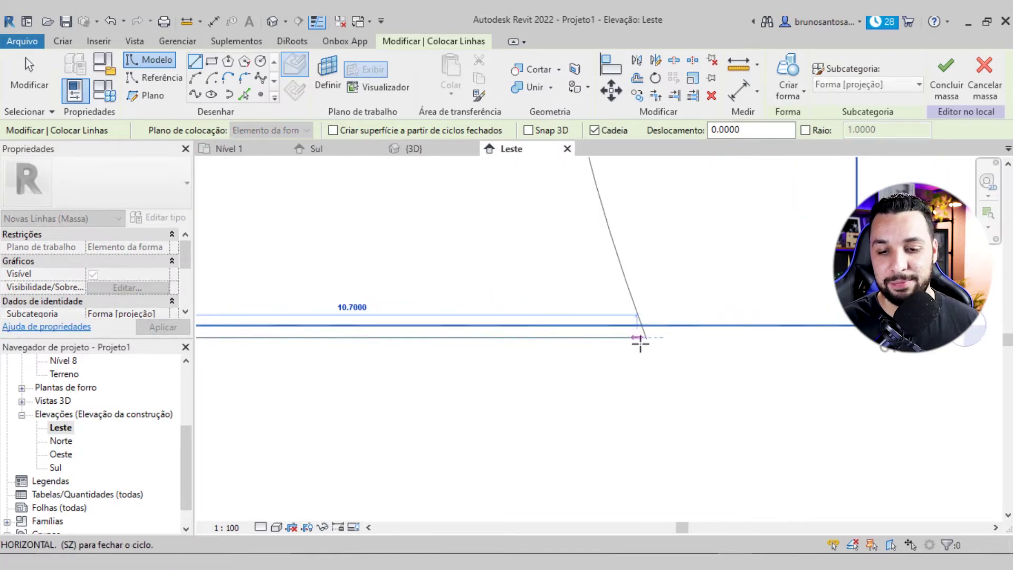
pyautogui.click(645, 338)
pyautogui.press('Escape')
pyautogui.press('Escape')
pyautogui.press('Escape')
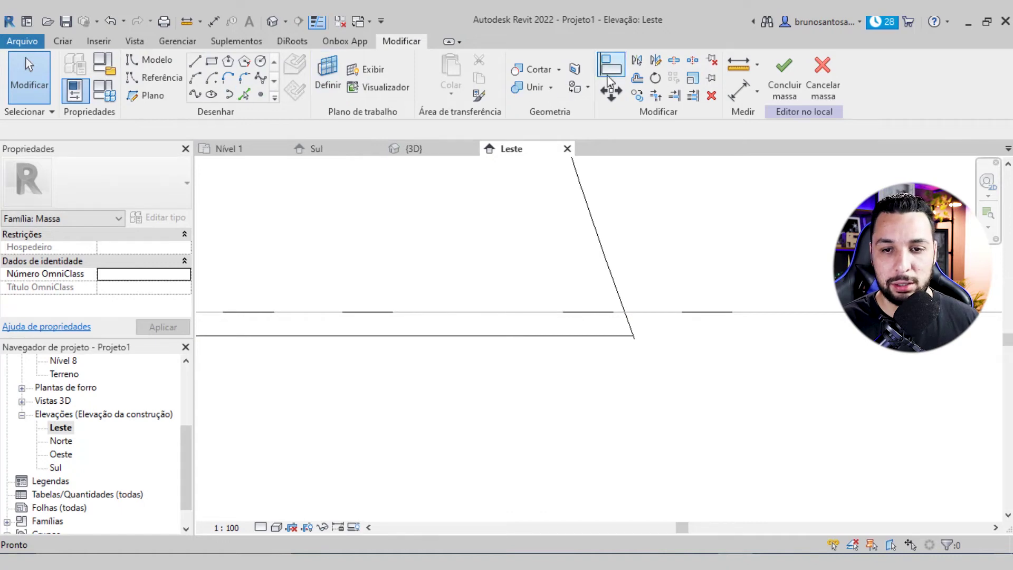
# Step: Trim the base line into a corner with Trim/Extend to Corner
pyautogui.click(656, 97)
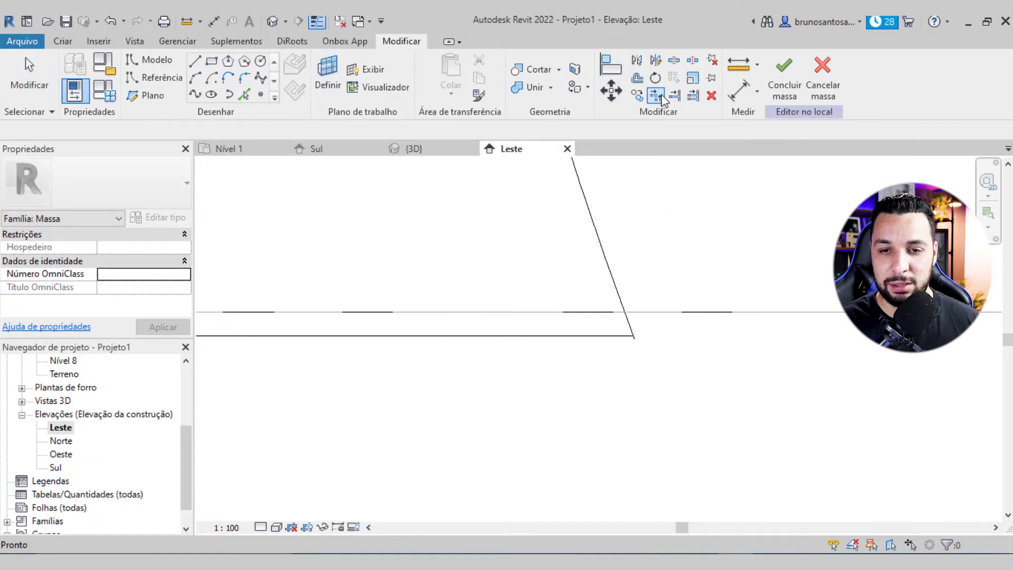
pyautogui.click(628, 337)
pyautogui.scroll(5, 639, 337)
pyautogui.press('Escape')
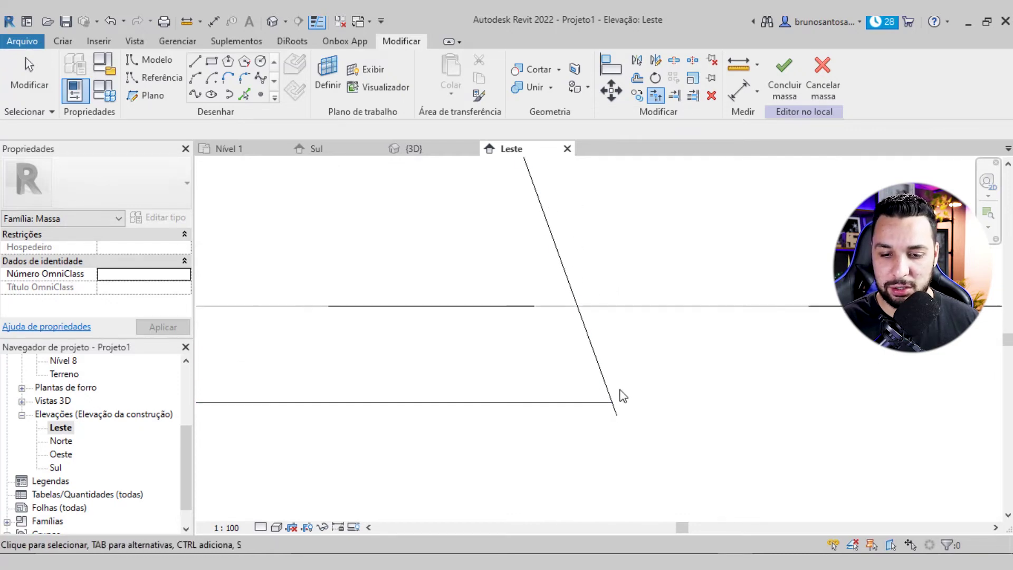
# Step: Snap the sloped line's lower end onto the base line's end
pyautogui.click(615, 384)
pyautogui.moveTo(615, 383); pyautogui.dragTo(601, 331, button='middle')
pyautogui.moveTo(606, 362); pyautogui.dragTo(601, 352)
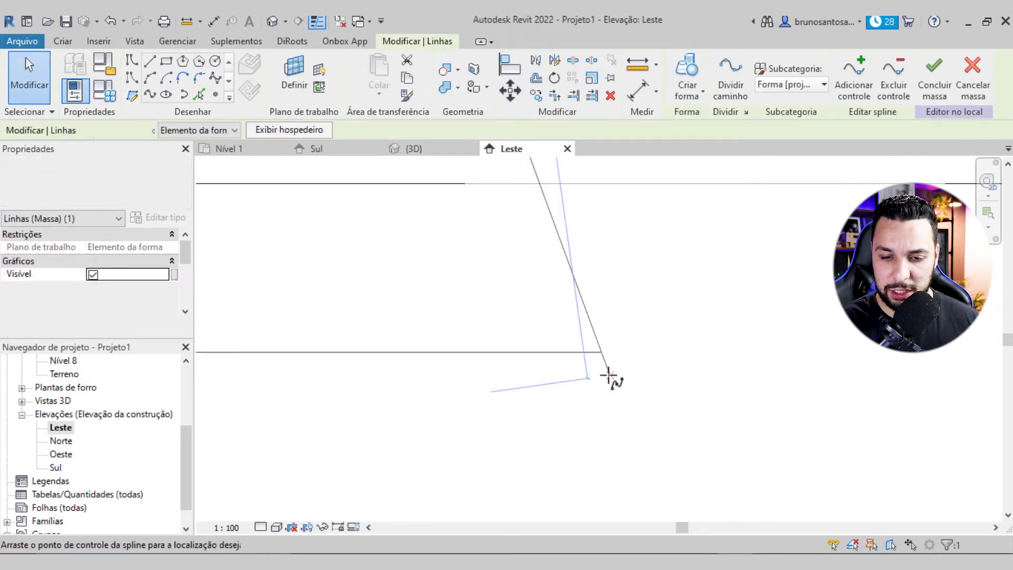
pyautogui.click(612, 369)
pyautogui.moveTo(612, 369); pyautogui.dragTo(624, 382, button='middle')
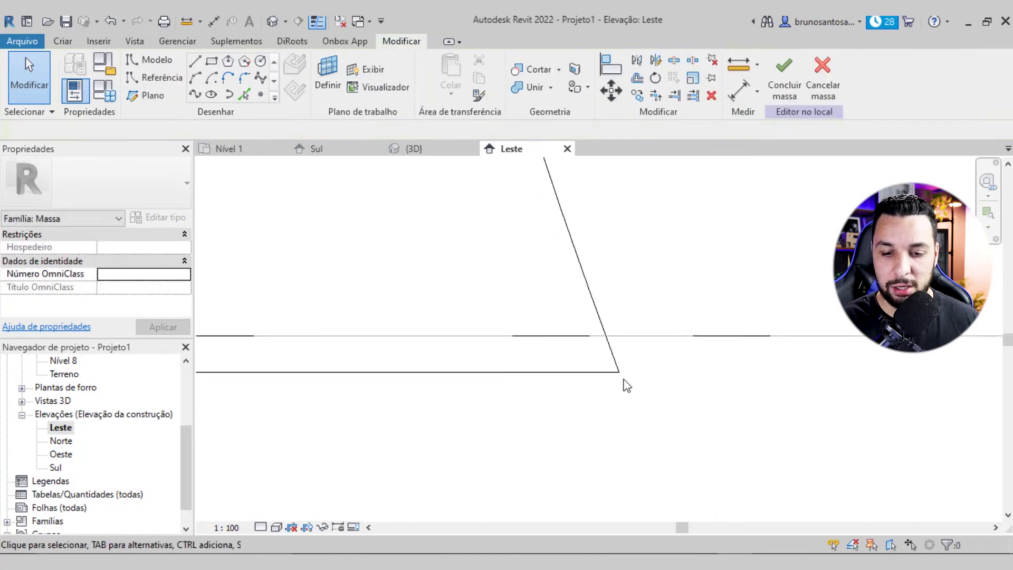
pyautogui.scroll(-3, 624, 382)
pyautogui.moveTo(489, 391); pyautogui.dragTo(502, 389, button='middle')
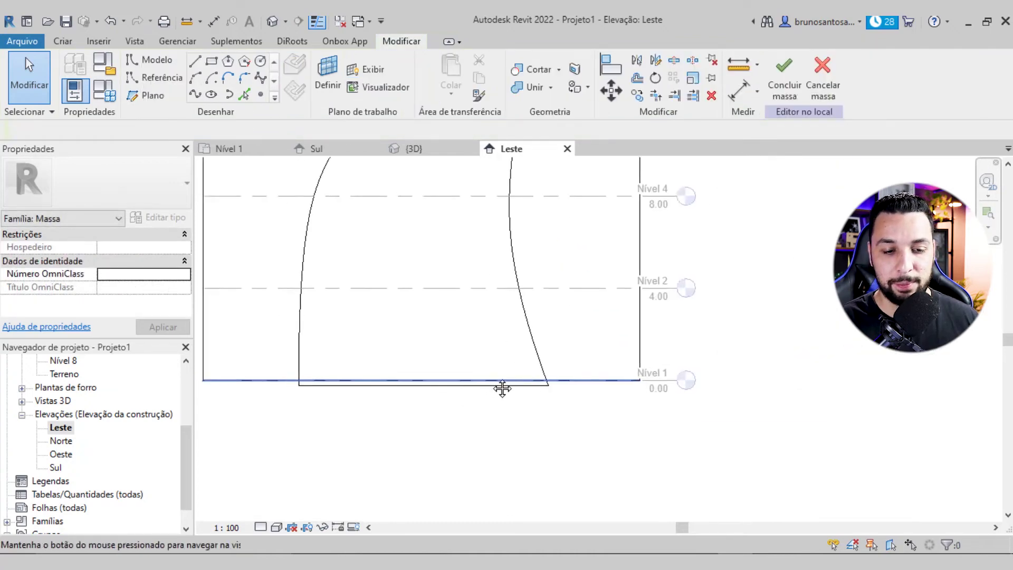
pyautogui.scroll(-2, 502, 389)
pyautogui.moveTo(475, 436); pyautogui.dragTo(537, 301, button='middle')
pyautogui.scroll(3, 480, 369)
pyautogui.scroll(3, 518, 174)
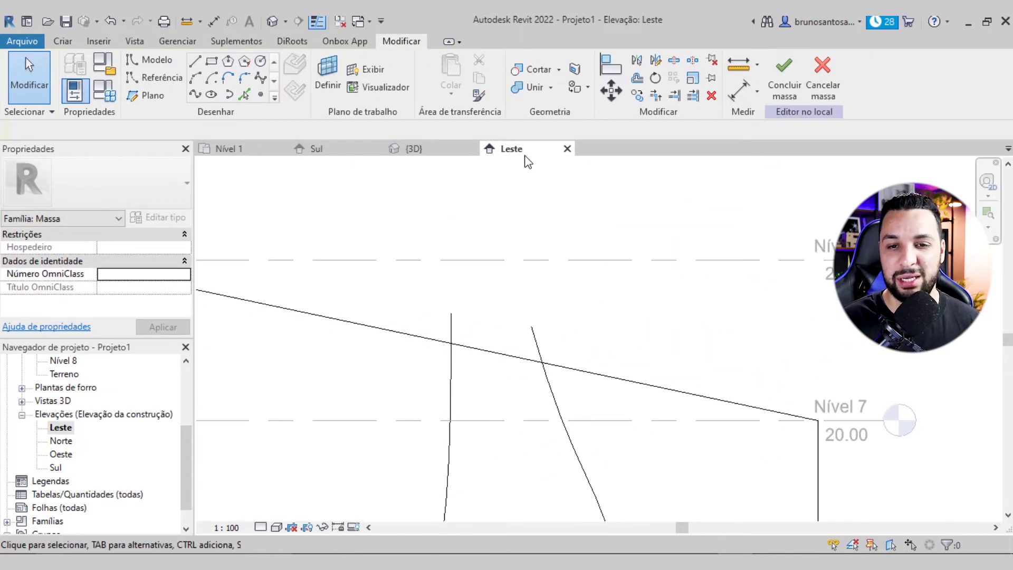
# Step: Draw model lines across the top, joining the vertical and sloped lines to close the loop
pyautogui.click(195, 62)
pyautogui.scroll(2, 493, 355)
pyautogui.scroll(1, 450, 332)
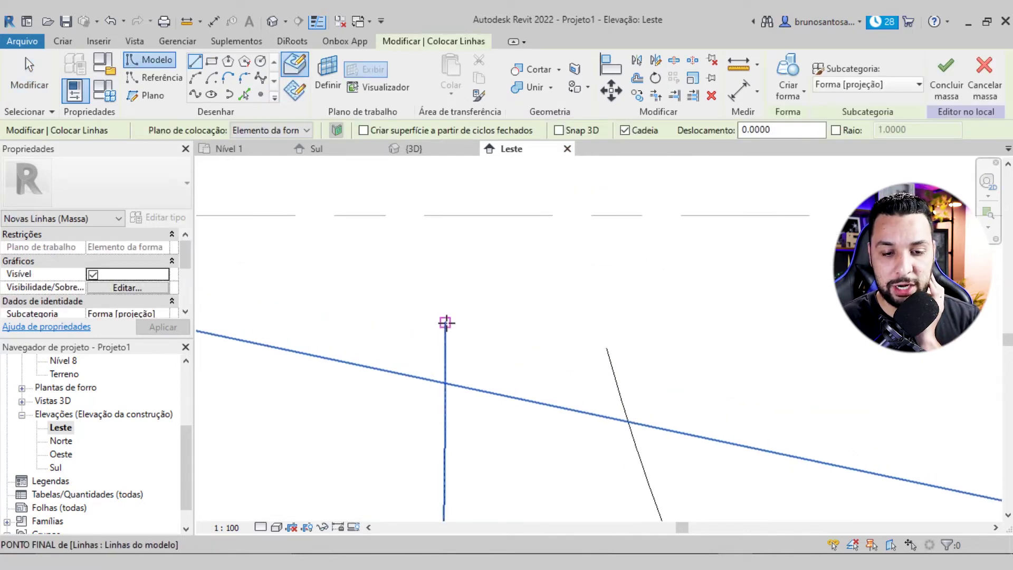
pyautogui.click(446, 322)
pyautogui.click(606, 348)
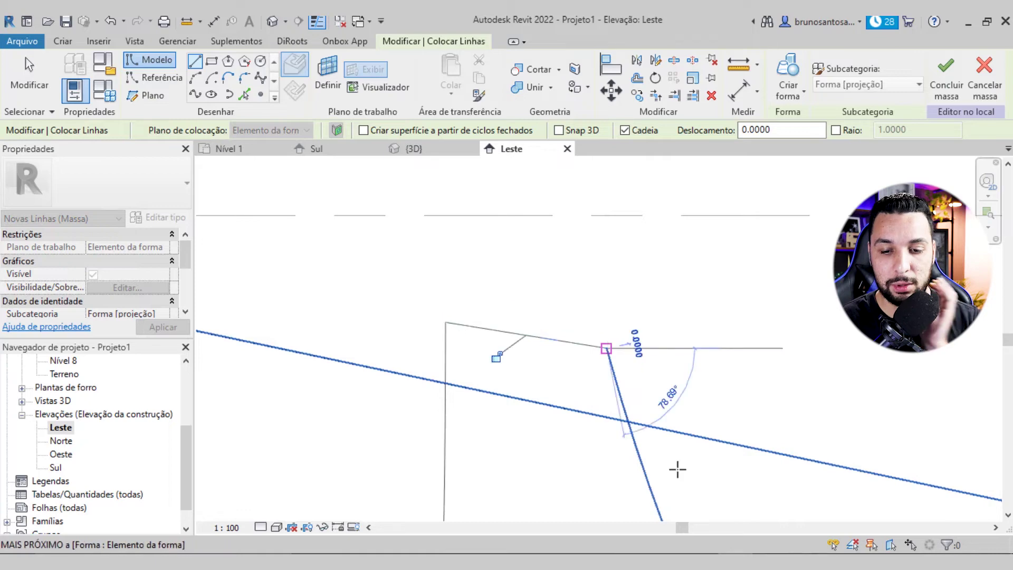
pyautogui.scroll(1, 670, 452)
pyautogui.click(636, 409)
pyautogui.press('Escape')
pyautogui.scroll(-3, 495, 398)
pyautogui.scroll(-5, 461, 271)
pyautogui.scroll(-2, 522, 212)
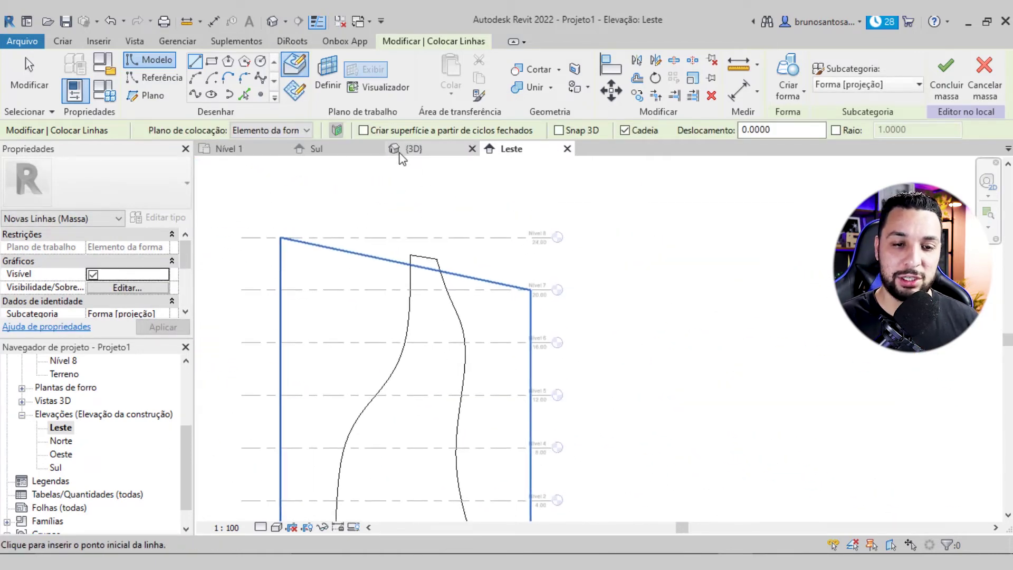
# Step: View the closed profile loop in {3D} and Tab-highlight the whole chain
pyautogui.click(414, 148)
pyautogui.scroll(2, 464, 289)
pyautogui.scroll(3, 441, 319)
pyautogui.press('Escape')
pyautogui.press('Escape')
pyautogui.scroll(-3, 441, 318)
pyautogui.scroll(1, 436, 290)
pyautogui.press('Tab')
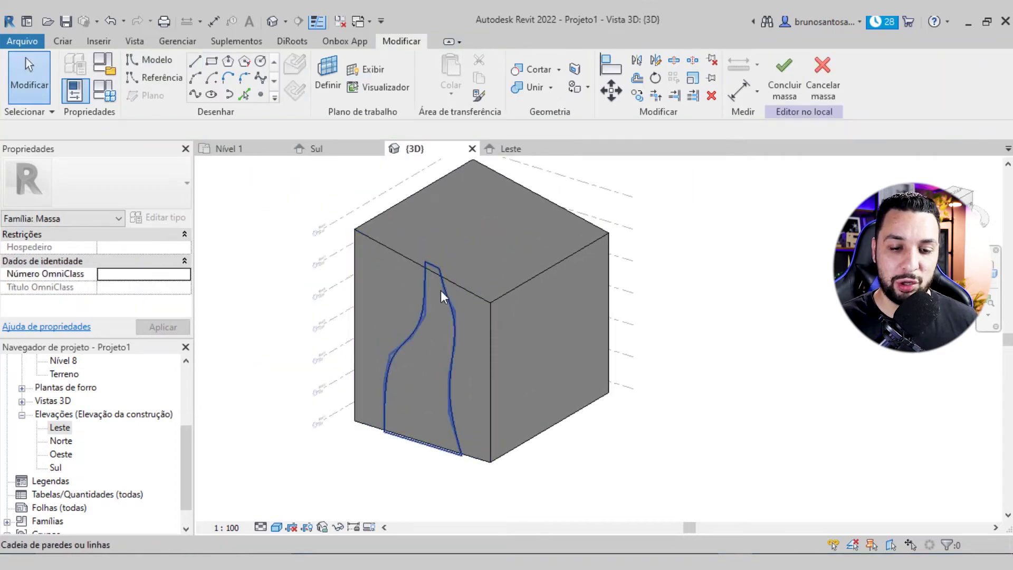
# Step: Make a Forma vazia from the four profile lines and extend it through the box mass
pyautogui.click(441, 290)
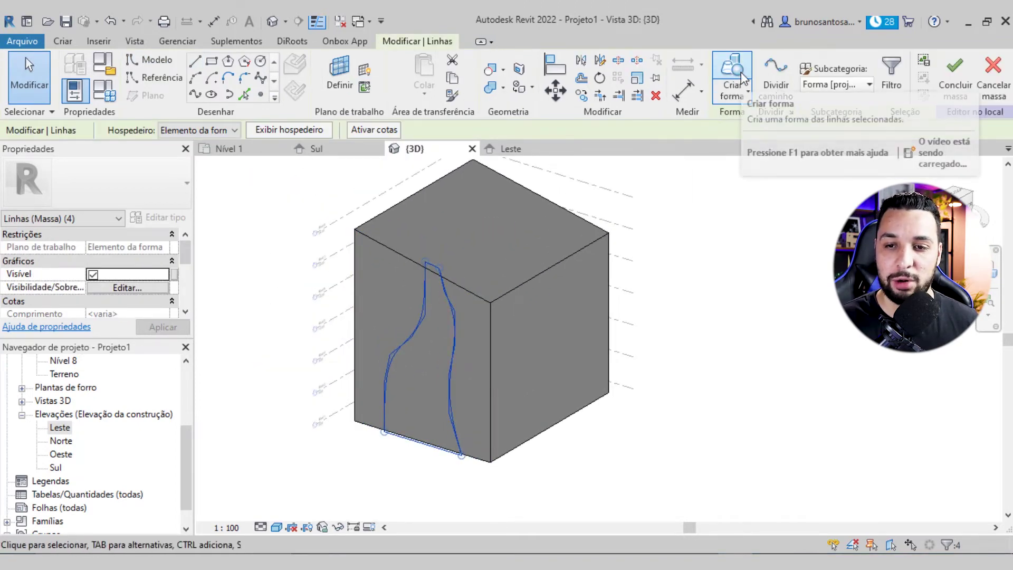
pyautogui.click(736, 87)
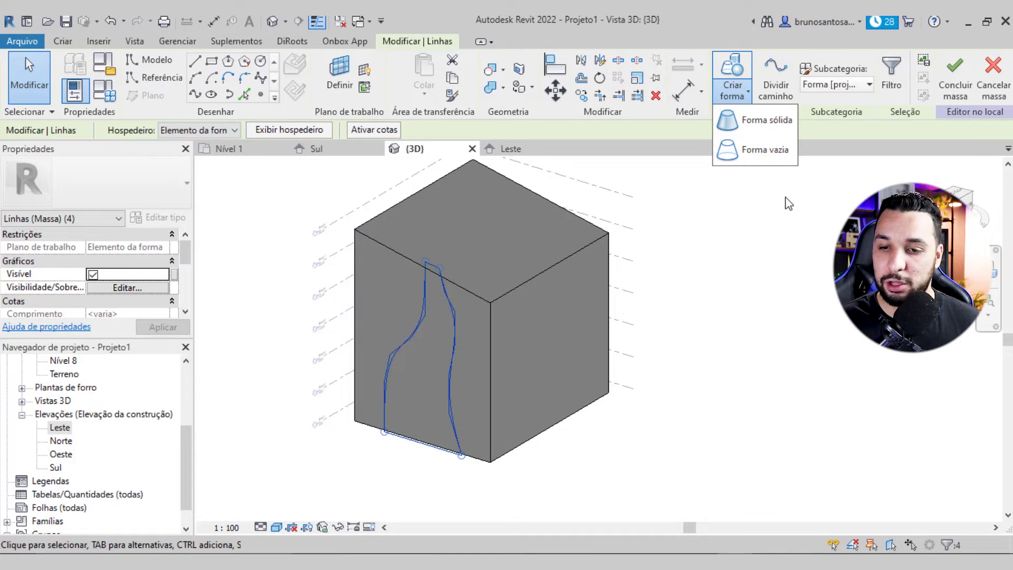
pyautogui.click(748, 152)
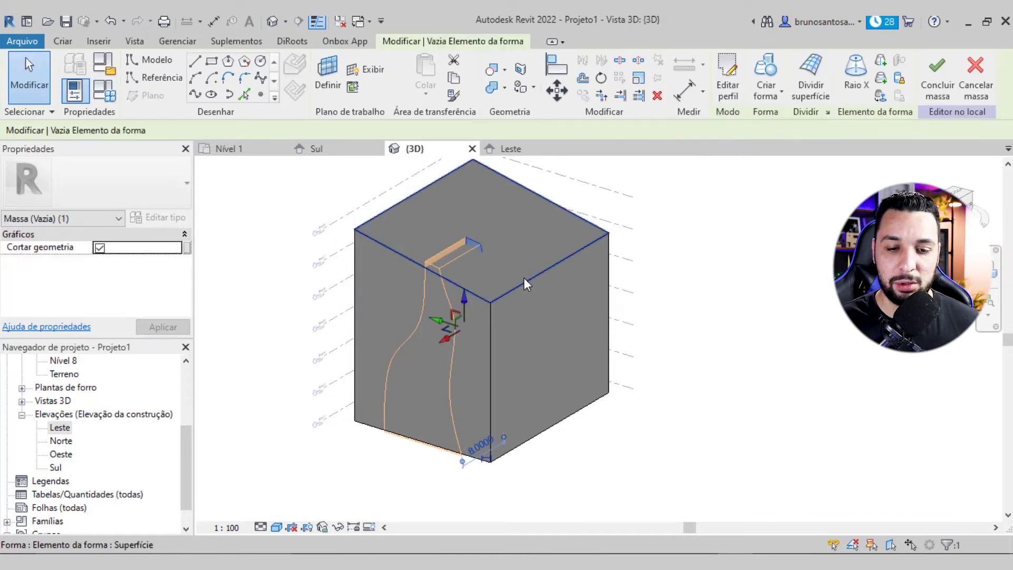
pyautogui.keyDown('shift'); pyautogui.moveTo(526, 282); pyautogui.dragTo(443, 304, button='middle'); pyautogui.keyUp('shift')
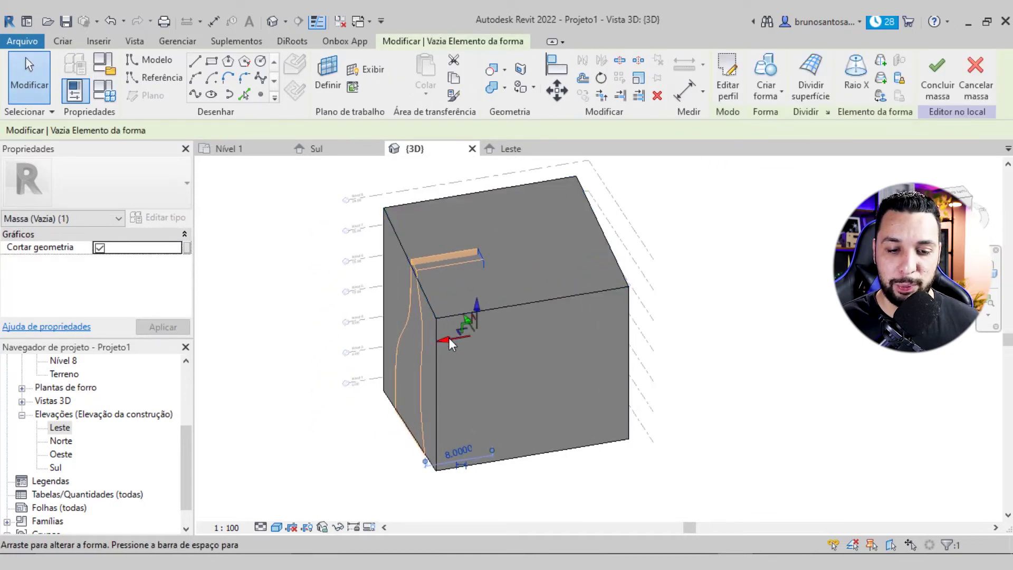
pyautogui.moveTo(449, 340); pyautogui.dragTo(596, 322)
pyautogui.moveTo(673, 372)
pyautogui.keyDown('shift'); pyautogui.mouseDown(button='middle')
pyautogui.moveTo(576, 351)
pyautogui.moveTo(622, 350)
pyautogui.moveTo(475, 357)
pyautogui.mouseUp(button='middle'); pyautogui.keyUp('shift')
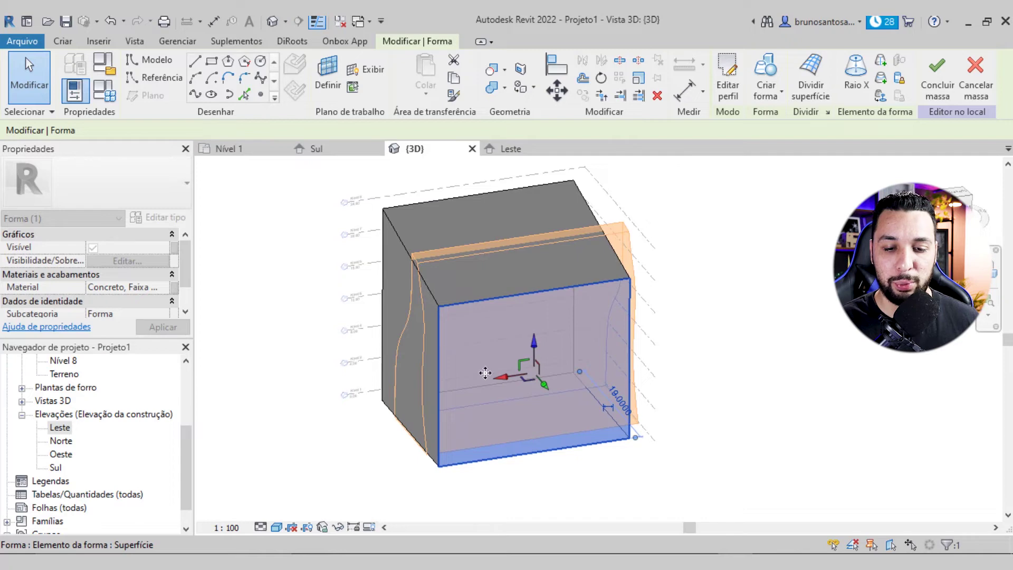
pyautogui.keyDown('shift'); pyautogui.moveTo(446, 301); pyautogui.dragTo(481, 285, button='middle'); pyautogui.keyUp('shift')
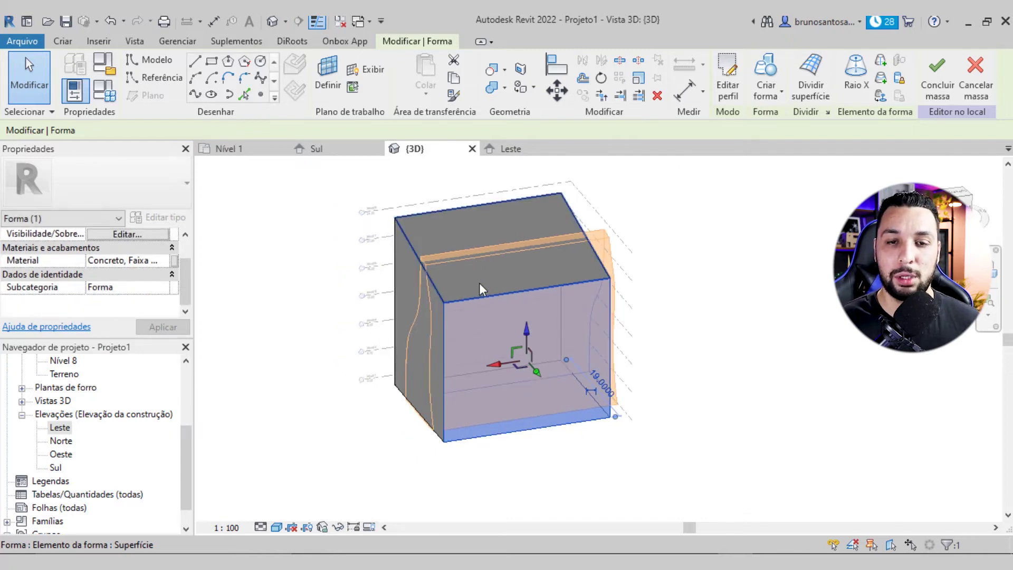
pyautogui.click(663, 198)
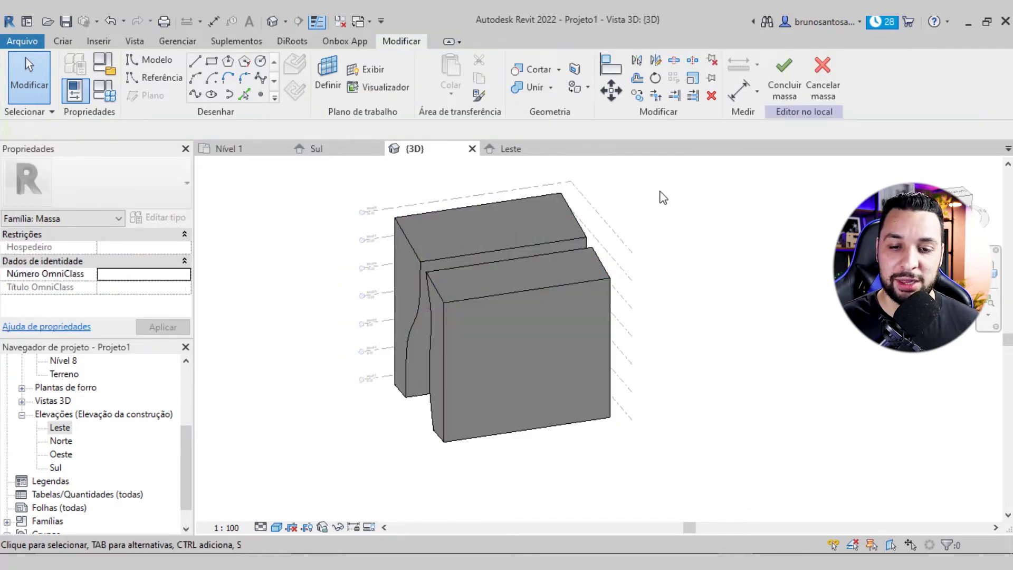
pyautogui.keyDown('shift'); pyautogui.moveTo(603, 246); pyautogui.dragTo(701, 204, button='middle'); pyautogui.keyUp('shift')
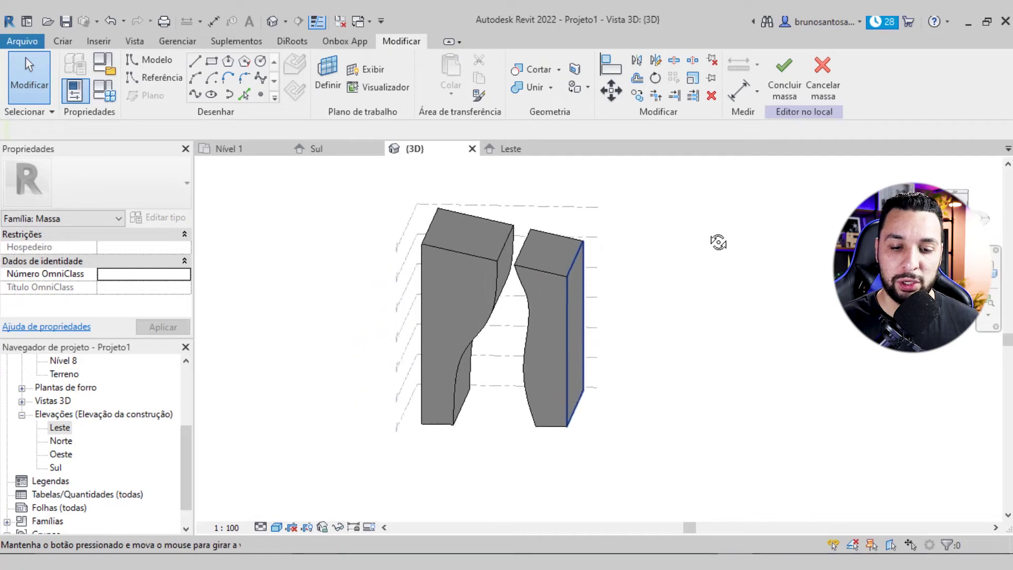
pyautogui.keyDown('shift'); pyautogui.moveTo(702, 204); pyautogui.dragTo(765, 457, button='middle'); pyautogui.keyUp('shift')
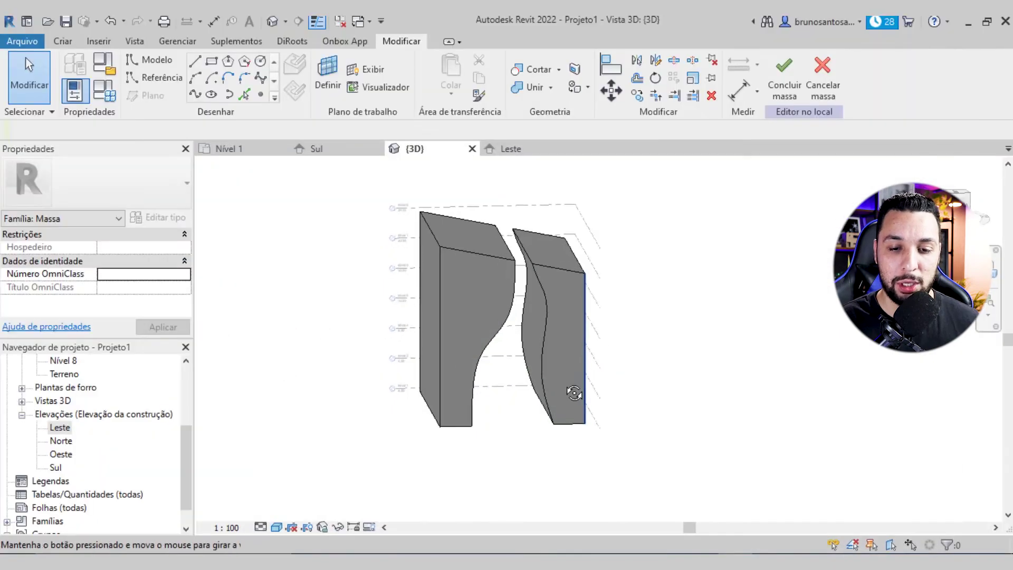
pyautogui.keyDown('shift'); pyautogui.moveTo(570, 389); pyautogui.dragTo(501, 393, button='middle'); pyautogui.keyUp('shift')
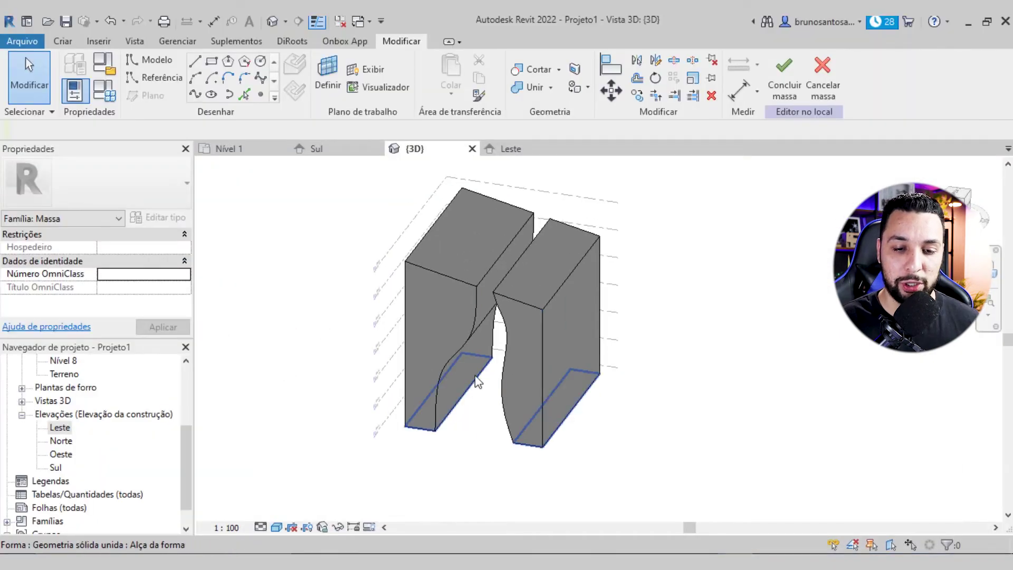
pyautogui.keyDown('shift'); pyautogui.moveTo(495, 357); pyautogui.dragTo(512, 431, button='middle'); pyautogui.keyUp('shift')
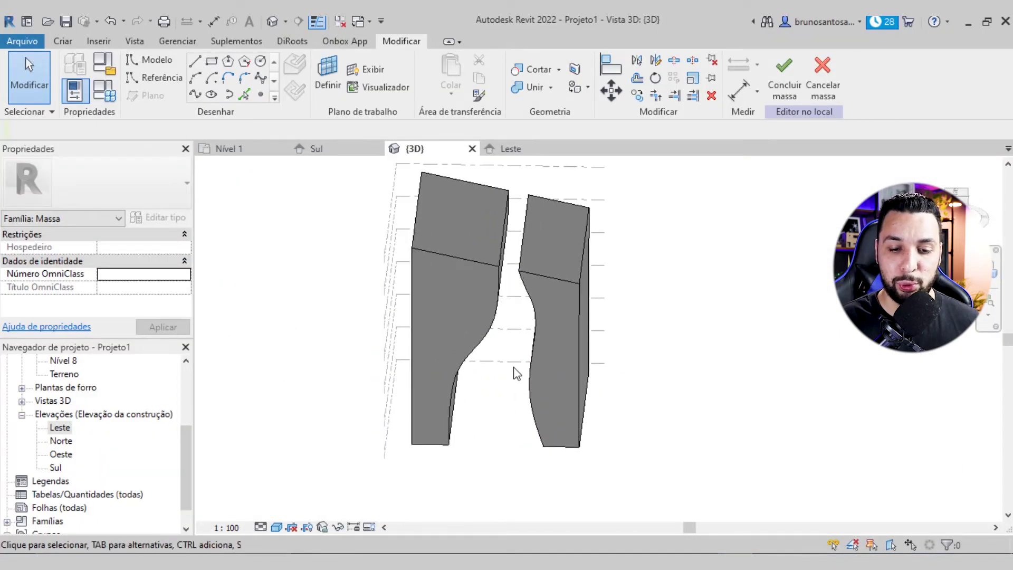
pyautogui.keyDown('shift'); pyautogui.moveTo(418, 217); pyautogui.dragTo(433, 229, button='middle'); pyautogui.keyUp('shift')
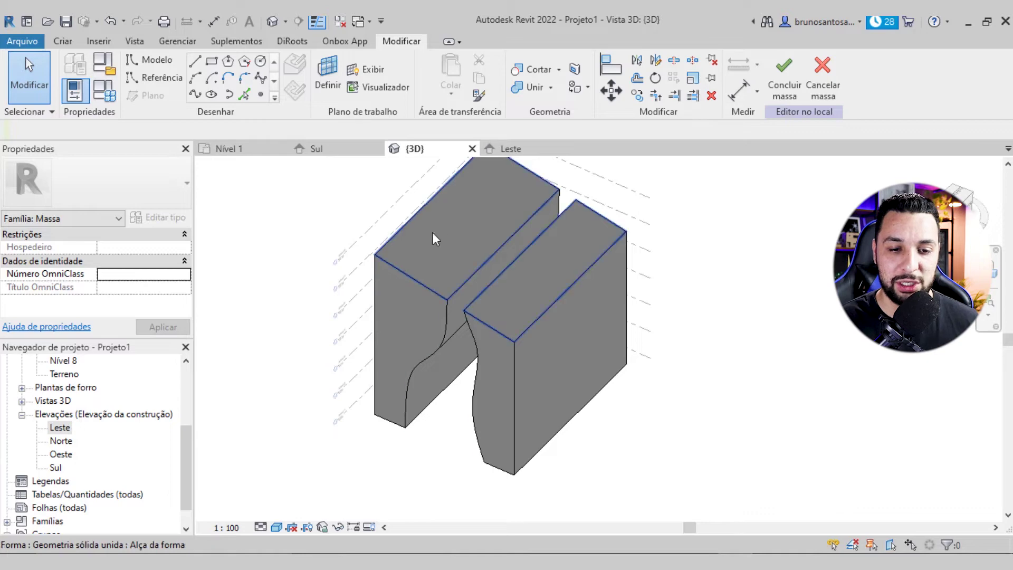
pyautogui.scroll(-2, 456, 422)
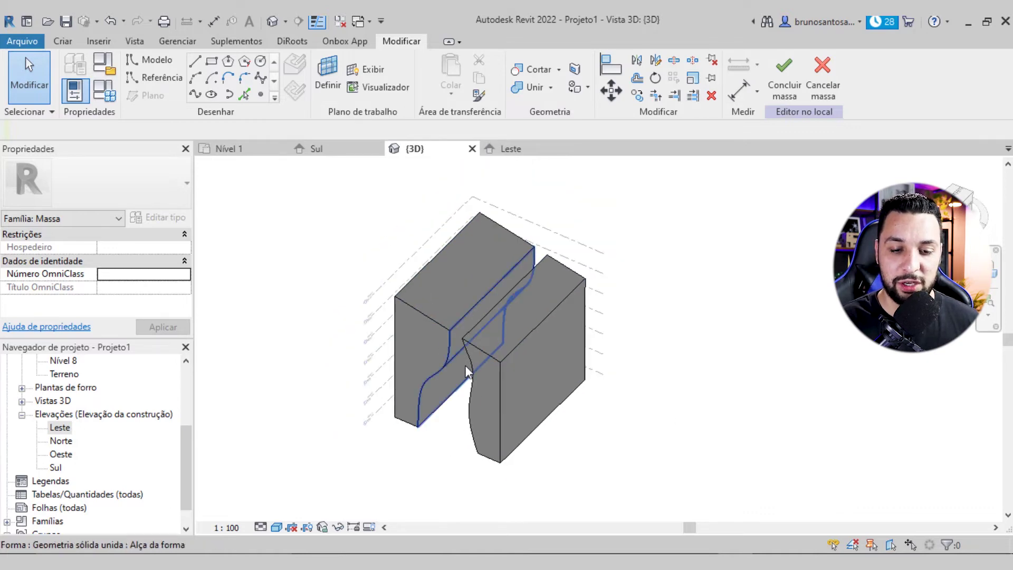
pyautogui.press('Tab')
pyautogui.press('Tab')
# Step: In the Nível 1 plan, copy the void form to a spot beside the original
pyautogui.click(457, 330)
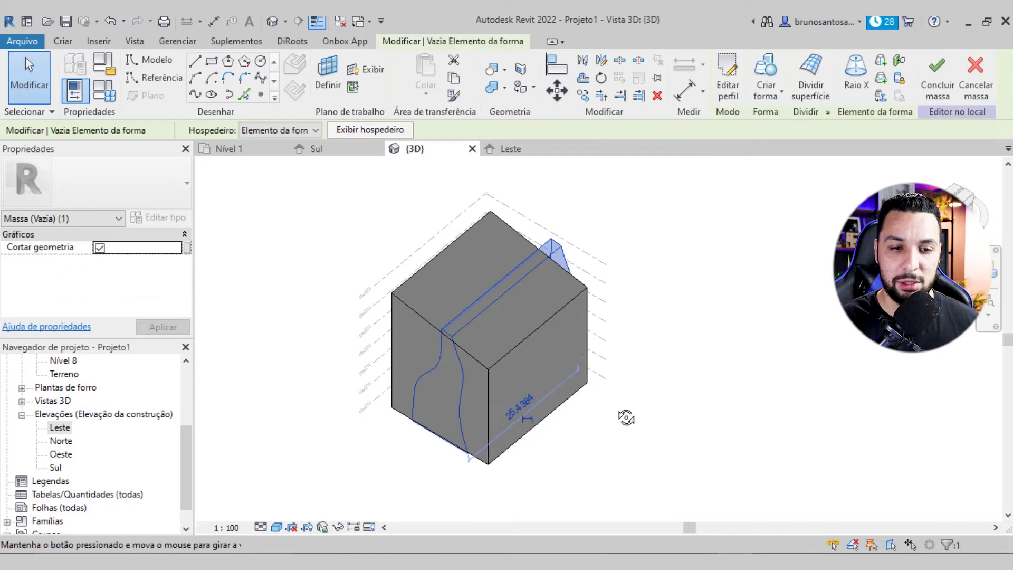
pyautogui.click(248, 150)
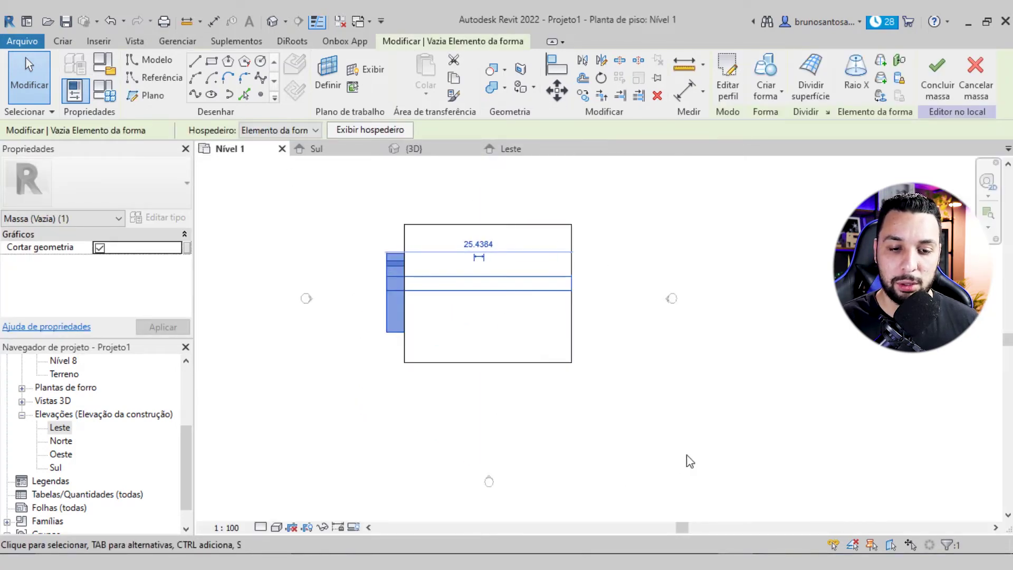
pyautogui.scroll(2, 707, 274)
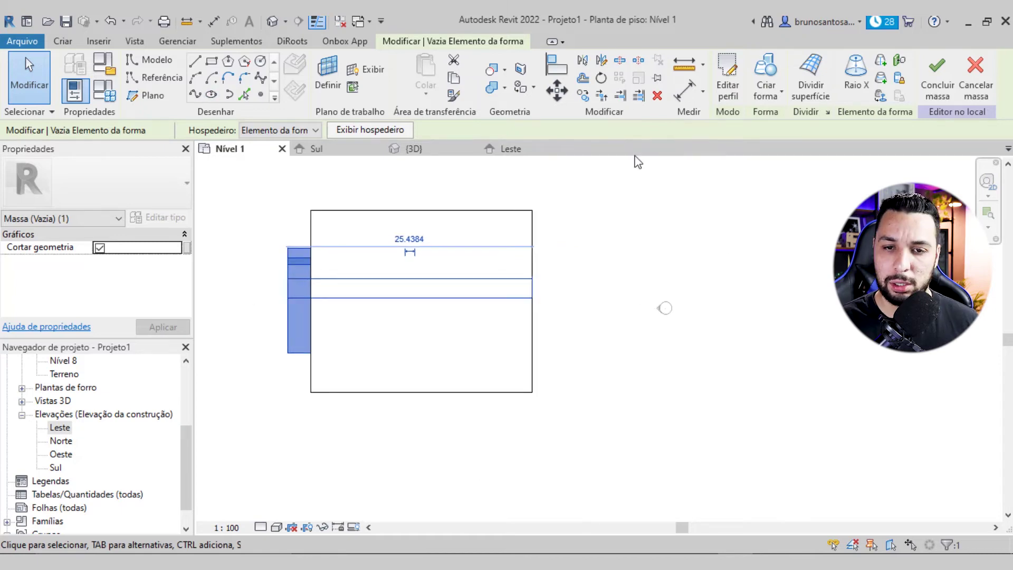
pyautogui.click(583, 96)
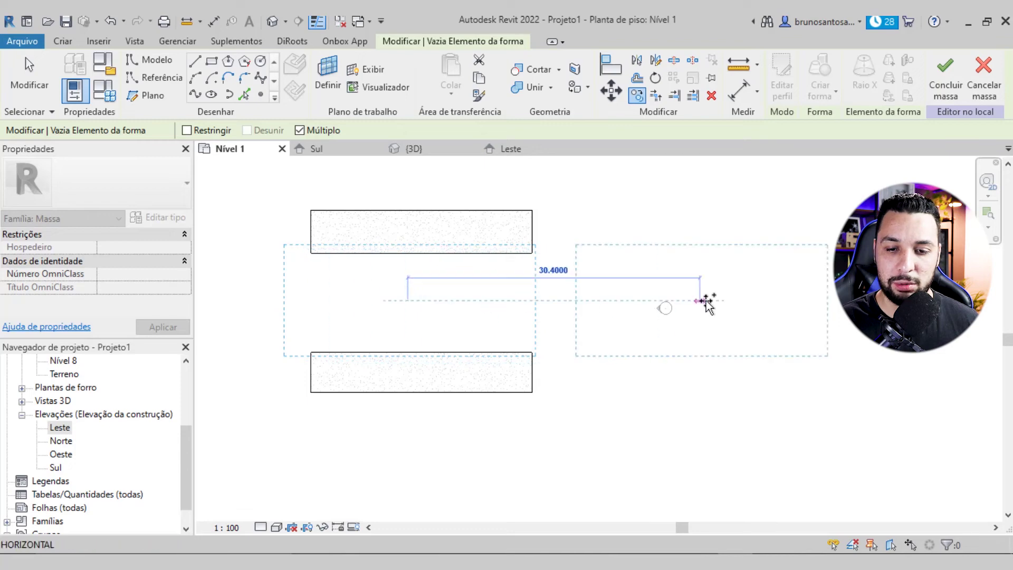
pyautogui.click(712, 295)
pyautogui.press('Escape')
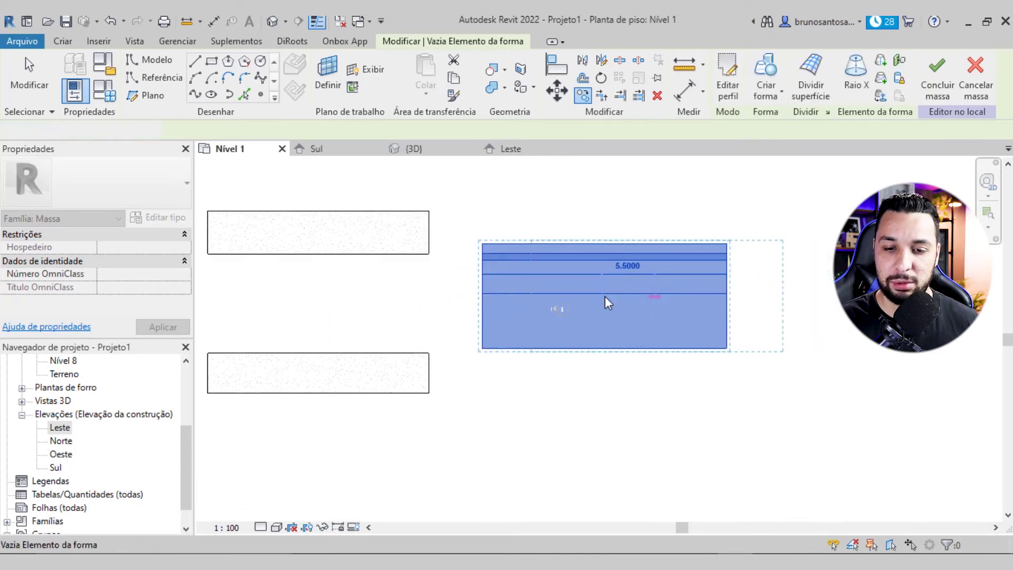
pyautogui.press('Escape')
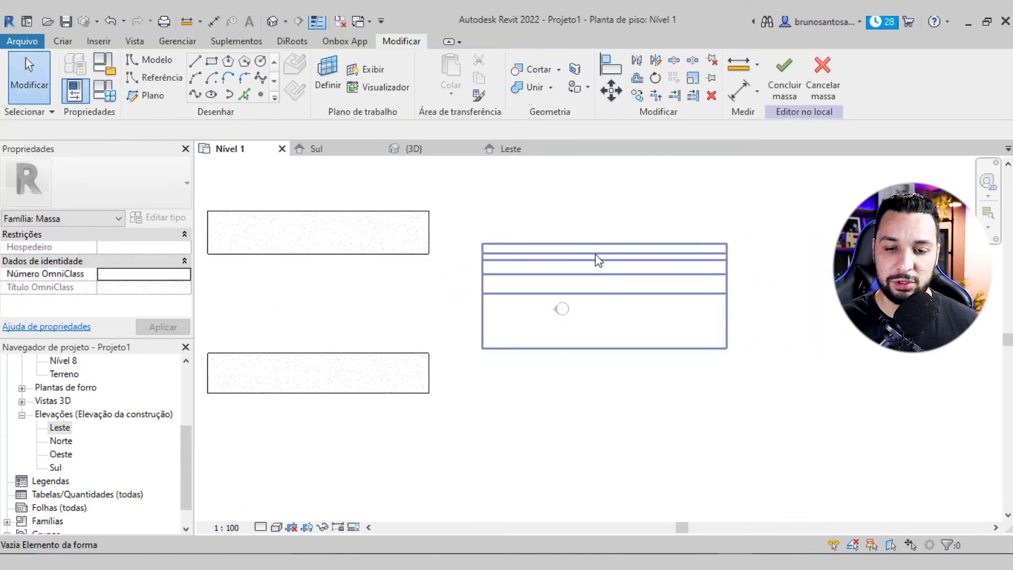
# Step: Rotate the void 90° and move it across the mass, then orbit to inspect the cut
pyautogui.click(598, 258)
pyautogui.click(601, 78)
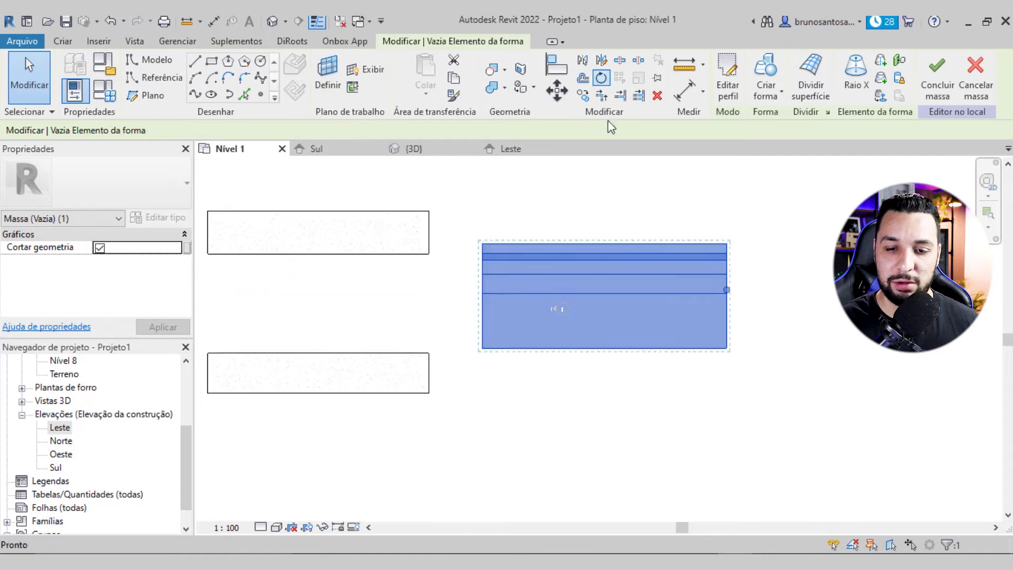
pyautogui.write('90')
pyautogui.press('Return')
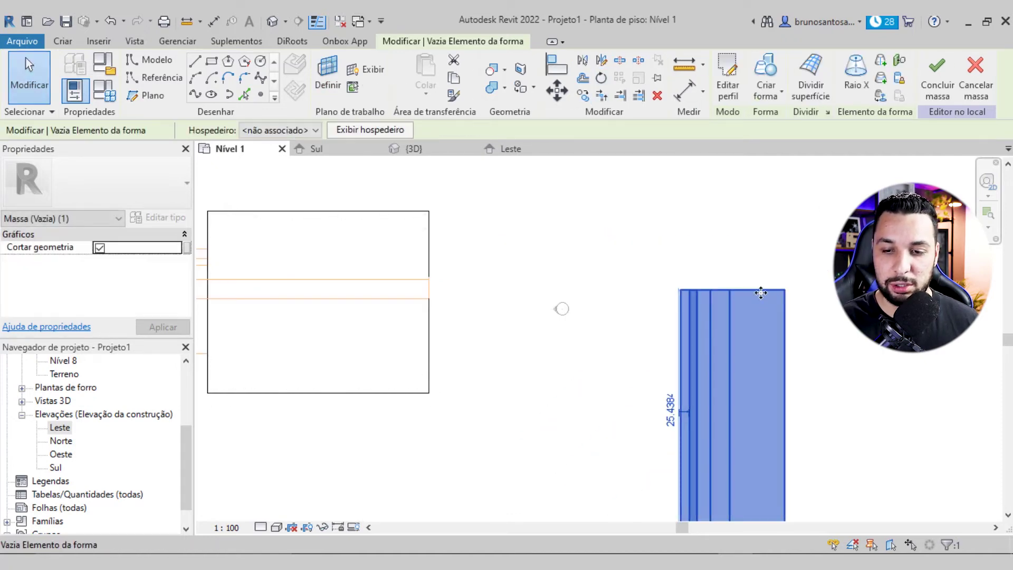
pyautogui.moveTo(344, 205); pyautogui.dragTo(354, 206)
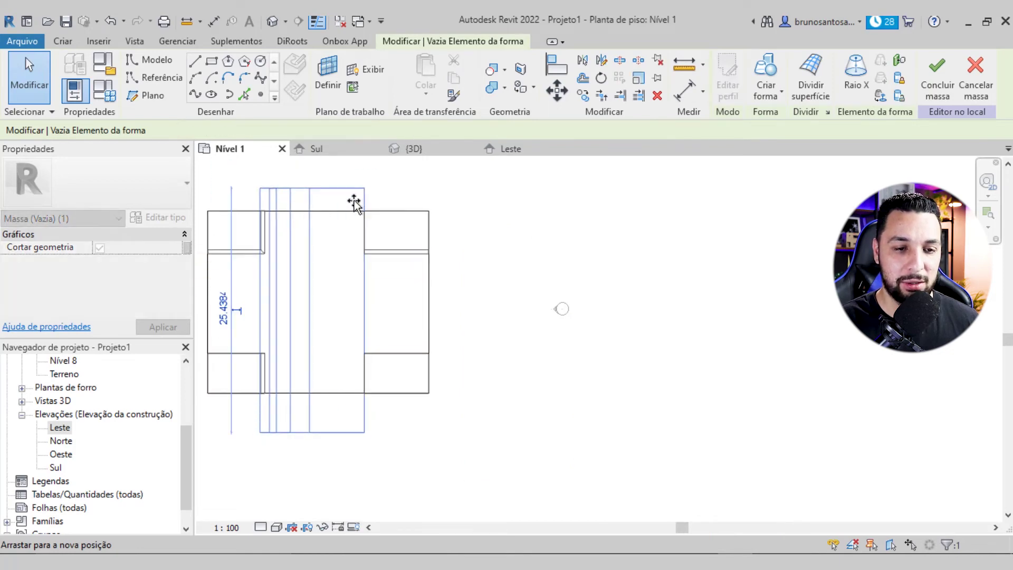
pyautogui.moveTo(354, 206); pyautogui.dragTo(355, 205)
pyautogui.moveTo(447, 327)
pyautogui.keyDown('shift'); pyautogui.mouseDown(button='middle')
pyautogui.moveTo(351, 339)
pyautogui.moveTo(442, 317)
pyautogui.moveTo(594, 251)
pyautogui.moveTo(667, 190)
pyautogui.moveTo(543, 388)
pyautogui.moveTo(596, 438)
pyautogui.moveTo(488, 422)
pyautogui.moveTo(539, 372)
pyautogui.mouseUp(button='middle'); pyautogui.keyUp('shift')
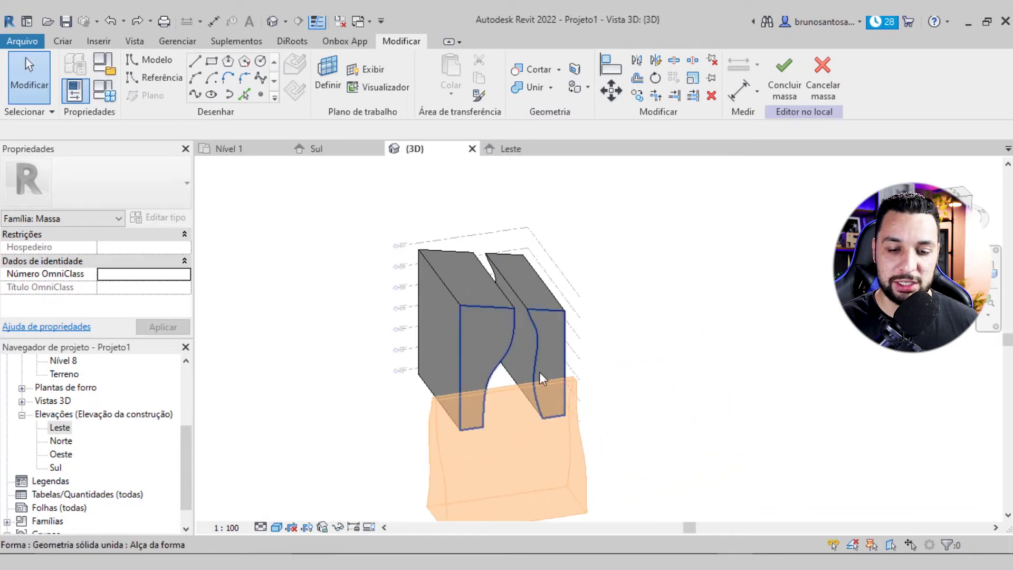
pyautogui.moveTo(584, 384)
pyautogui.keyDown('shift'); pyautogui.mouseDown(button='middle')
pyautogui.moveTo(459, 387)
pyautogui.moveTo(439, 348)
pyautogui.moveTo(441, 366)
pyautogui.moveTo(469, 371)
pyautogui.moveTo(464, 306)
pyautogui.moveTo(466, 333)
pyautogui.mouseUp(button='middle'); pyautogui.keyUp('shift')
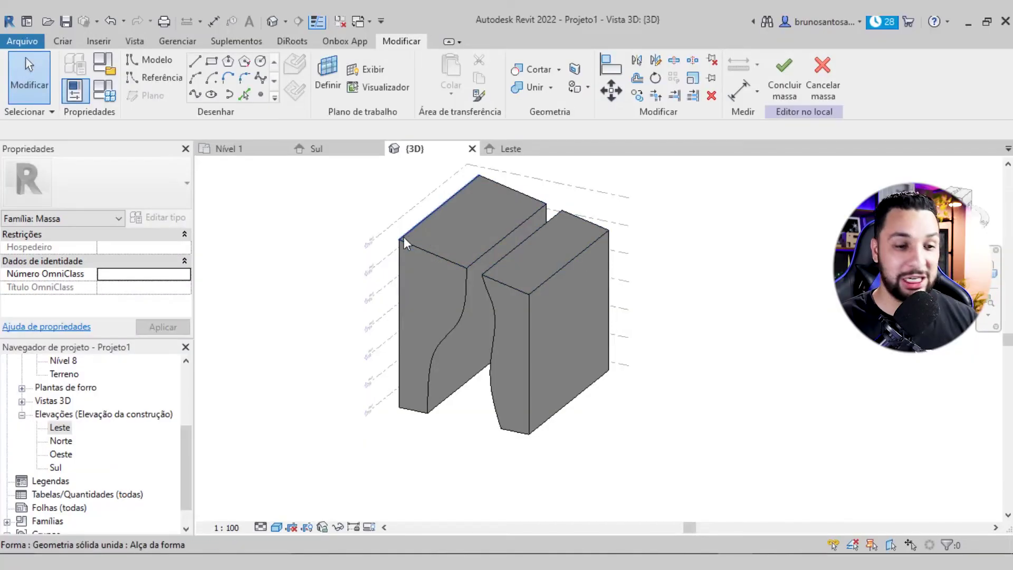
# Step: Set the form's Material to Forma padrão
pyautogui.click(455, 262)
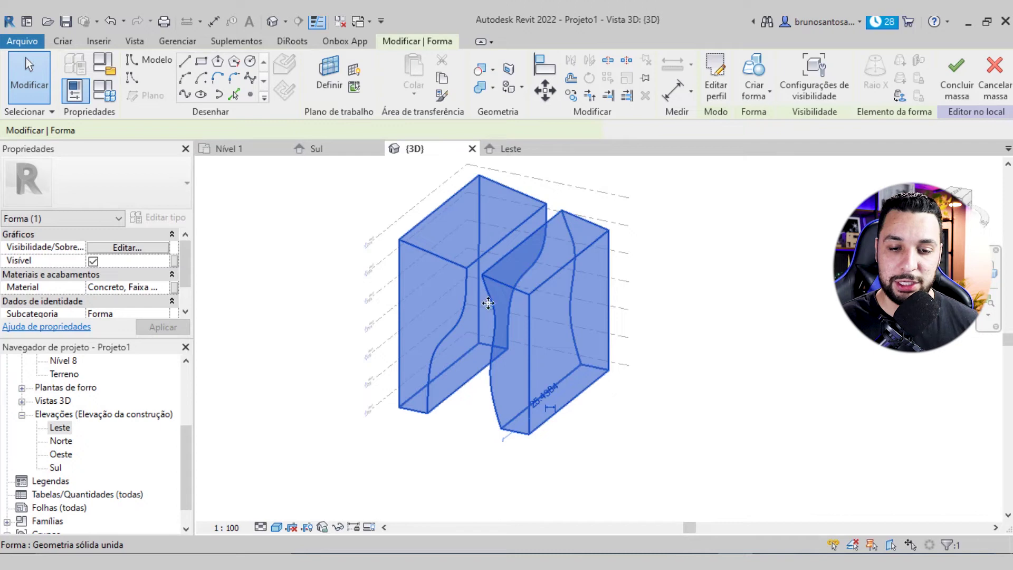
pyautogui.click(159, 287)
pyautogui.click(164, 287)
pyautogui.write('pag')
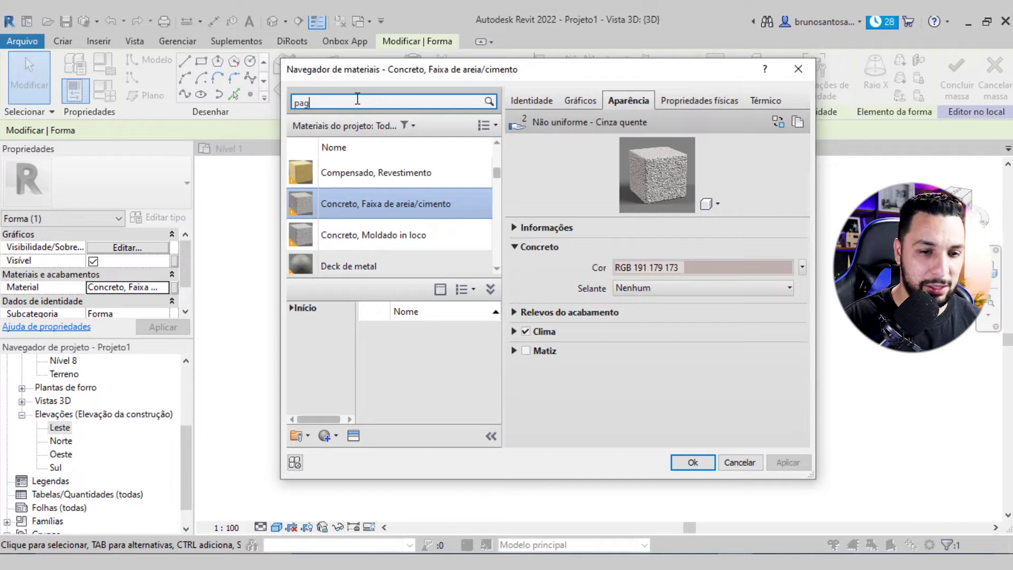
pyautogui.press('BackSpace')
pyautogui.write('dr')
pyautogui.click(370, 256)
pyautogui.scroll(-1, 369, 258)
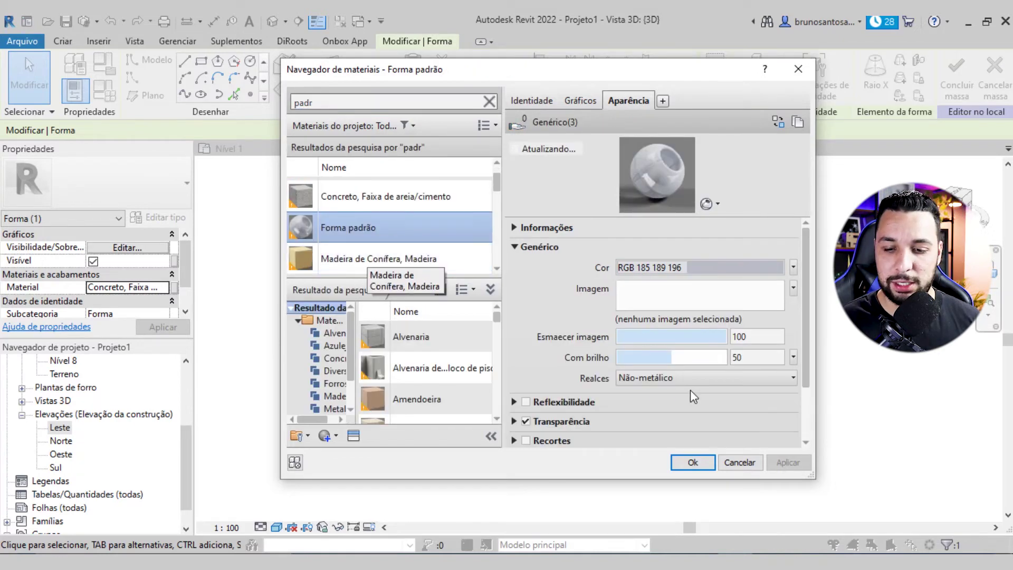
pyautogui.click(693, 463)
# Step: Finish the in-place mass and orbit to view the two curved blocks
pyautogui.click(732, 235)
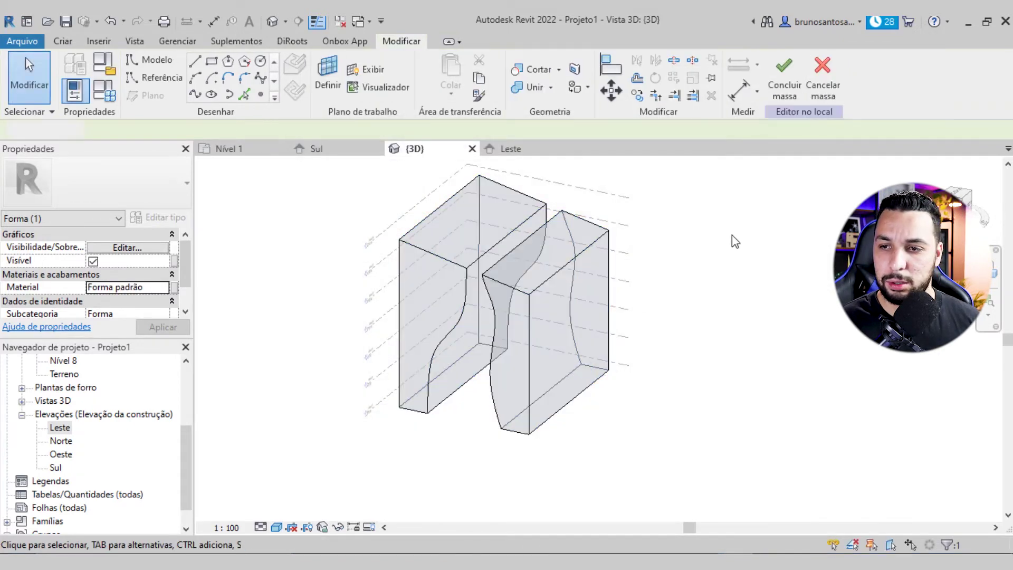
pyautogui.click(610, 400)
pyautogui.moveTo(610, 400)
pyautogui.keyDown('shift'); pyautogui.mouseDown(button='middle')
pyautogui.moveTo(659, 392)
pyautogui.moveTo(588, 384)
pyautogui.moveTo(545, 367)
pyautogui.moveTo(432, 272)
pyautogui.moveTo(445, 296)
pyautogui.mouseUp(button='middle'); pyautogui.keyUp('shift')
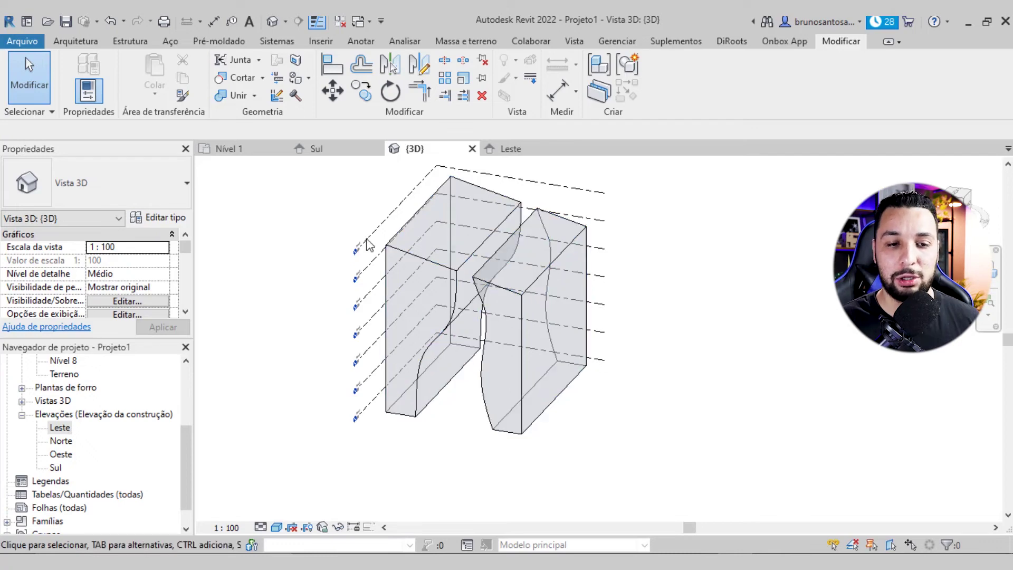
pyautogui.click(337, 153)
pyautogui.scroll(-1, 556, 296)
pyautogui.scroll(3, 556, 297)
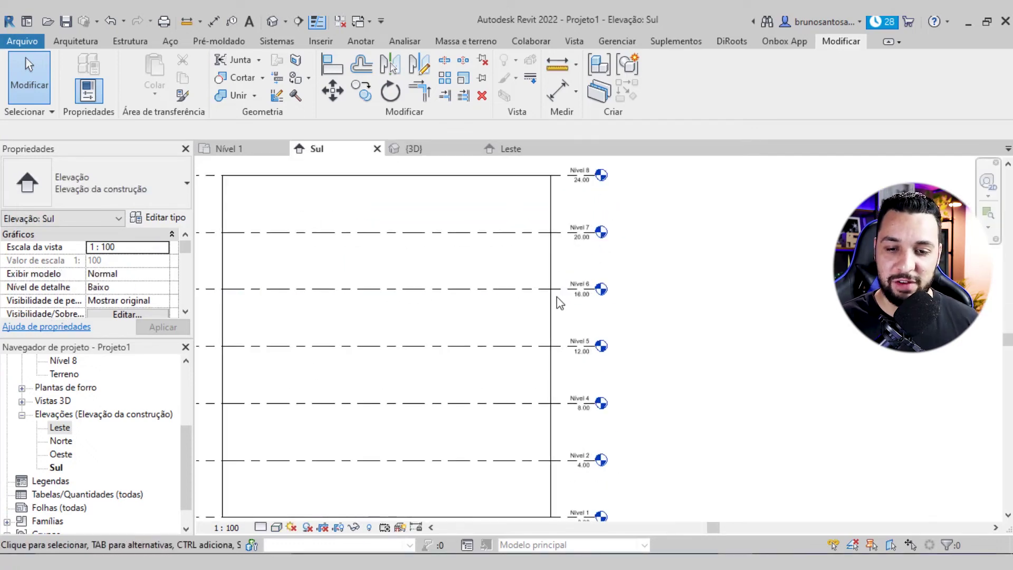
pyautogui.scroll(-2, 556, 296)
pyautogui.moveTo(554, 299); pyautogui.dragTo(577, 285, button='middle')
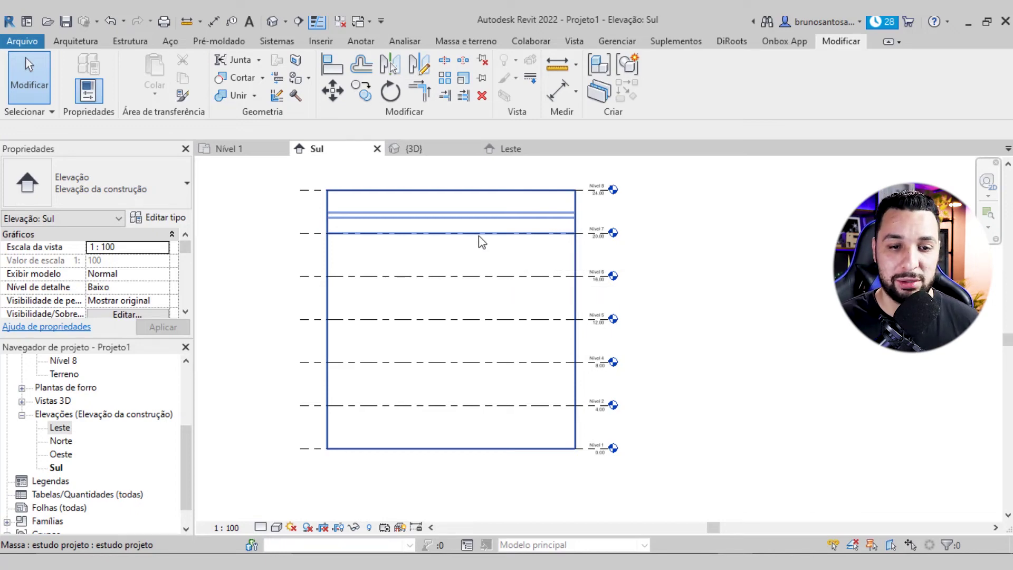
pyautogui.click(430, 150)
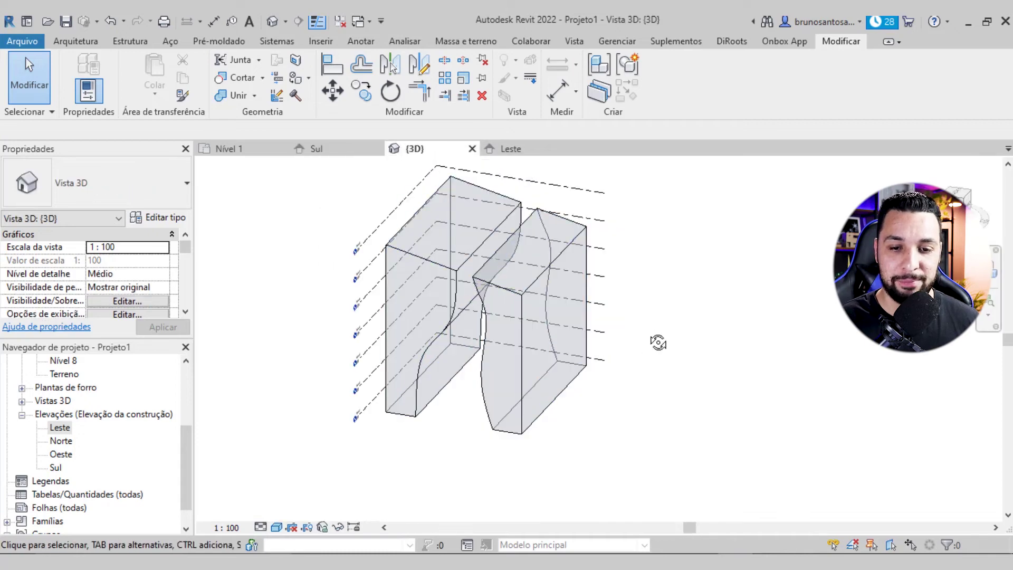
pyautogui.click(581, 266)
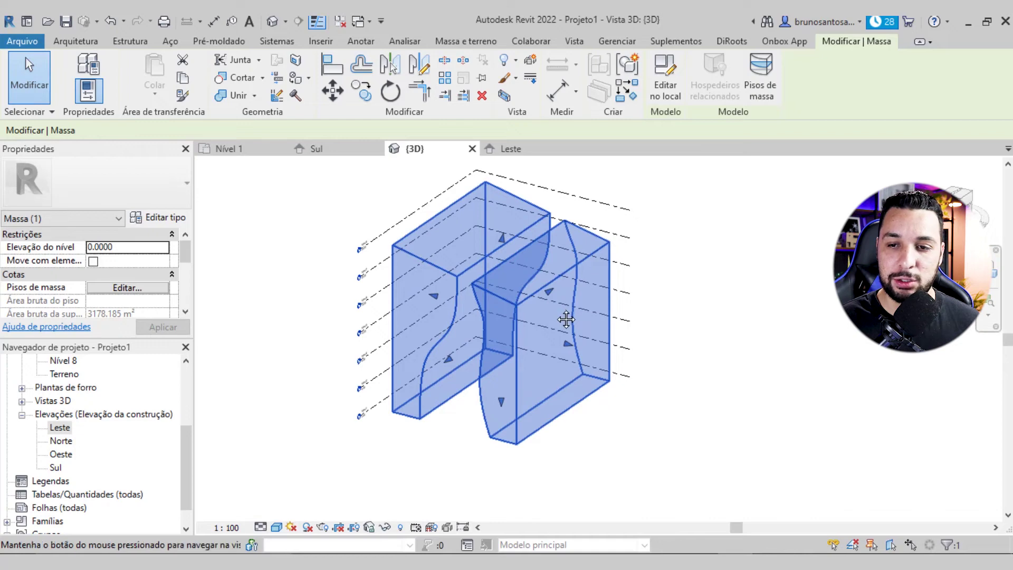
# Step: Create mass floors on the split mass at every level from Nível 1 to Nível 8
pyautogui.scroll(2, 555, 307)
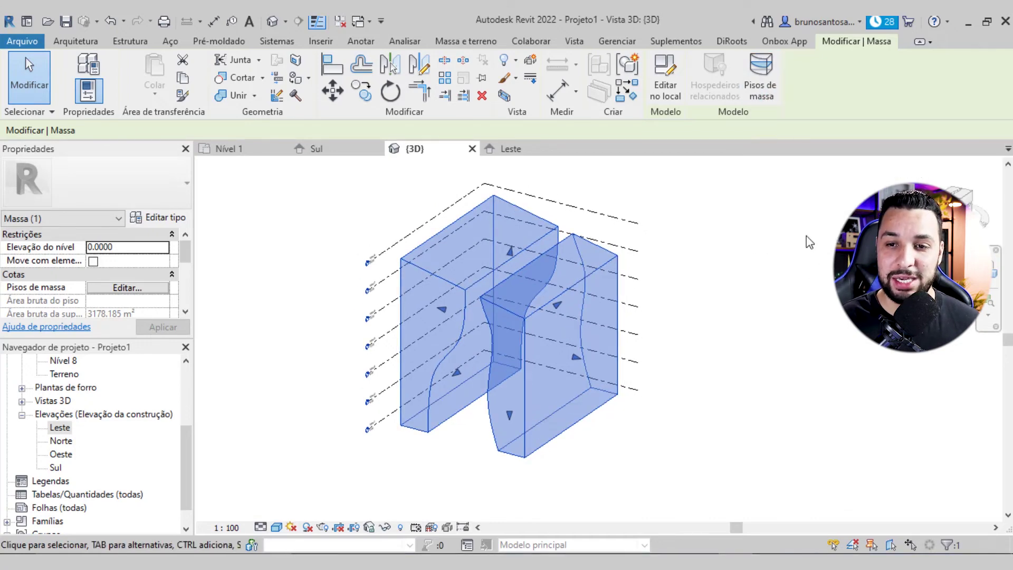
pyautogui.click(760, 77)
pyautogui.moveTo(510, 167)
pyautogui.mouseDown()
pyautogui.moveTo(735, 208)
pyautogui.moveTo(729, 185)
pyautogui.mouseUp()
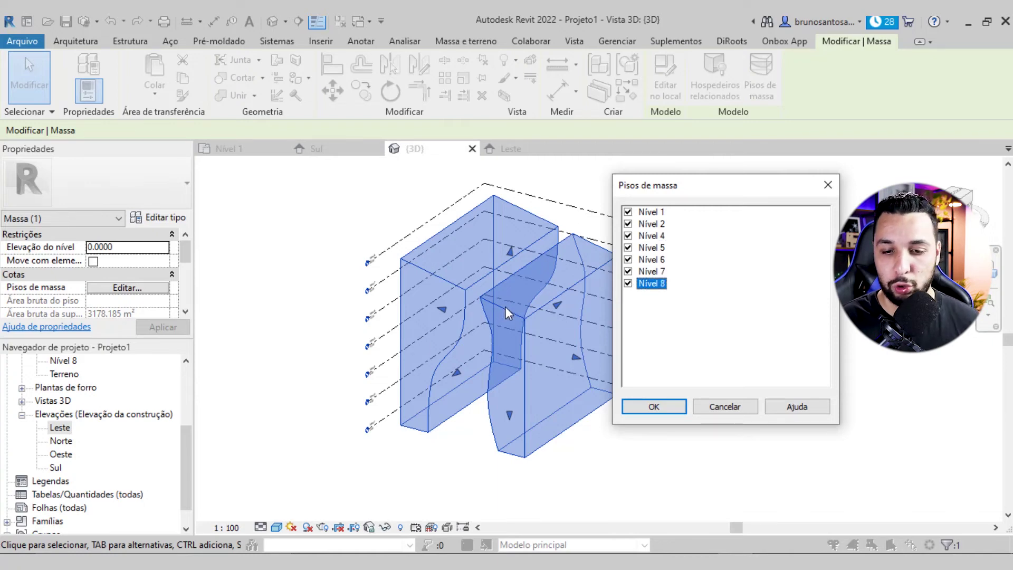
pyautogui.click(654, 412)
# Step: Inspect the new mass floors and select the Nível 7 floor (372.904 m²)
pyautogui.click(726, 319)
pyautogui.moveTo(726, 319)
pyautogui.keyDown('shift'); pyautogui.mouseDown(button='middle')
pyautogui.moveTo(684, 365)
pyautogui.moveTo(685, 303)
pyautogui.moveTo(457, 331)
pyautogui.moveTo(527, 316)
pyautogui.moveTo(561, 275)
pyautogui.moveTo(548, 324)
pyautogui.moveTo(577, 362)
pyautogui.moveTo(692, 371)
pyautogui.mouseUp(button='middle'); pyautogui.keyUp('shift')
pyautogui.scroll(2, 551, 296)
pyautogui.scroll(2, 559, 317)
pyautogui.scroll(-2, 566, 345)
pyautogui.scroll(-3, 692, 371)
pyautogui.scroll(2, 693, 372)
pyautogui.click(411, 272)
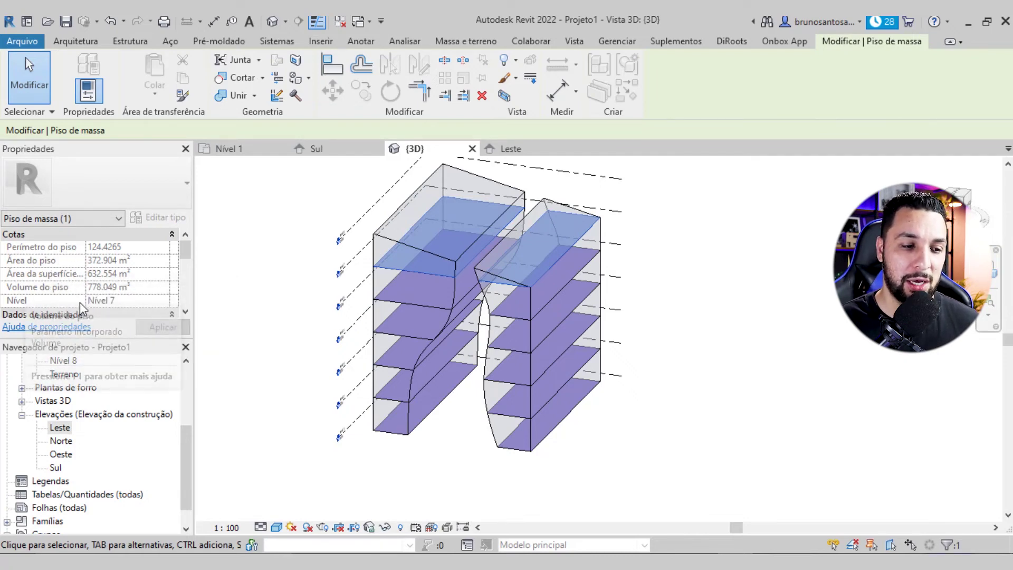
pyautogui.scroll(-2, 105, 255)
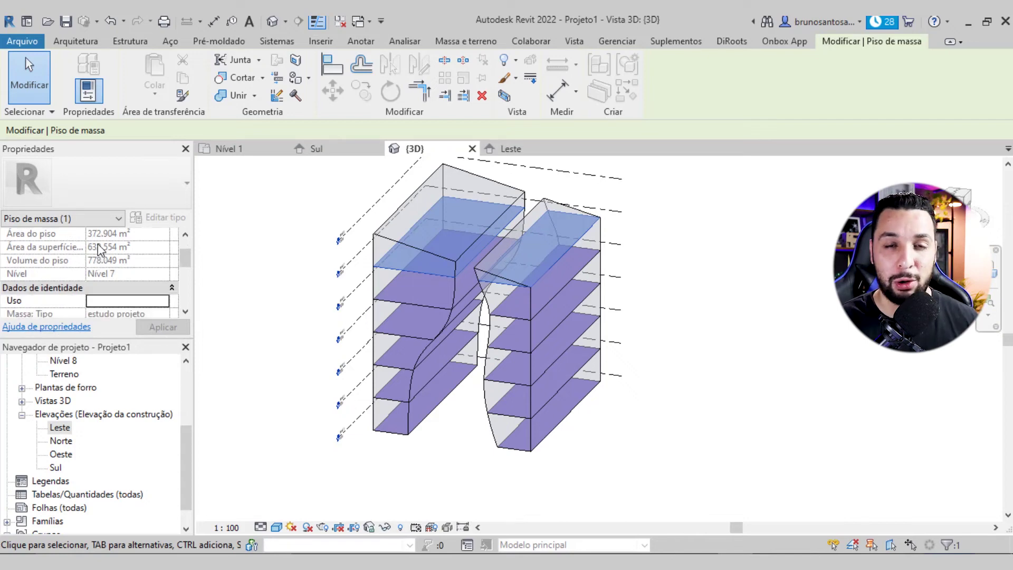
pyautogui.scroll(2, 120, 275)
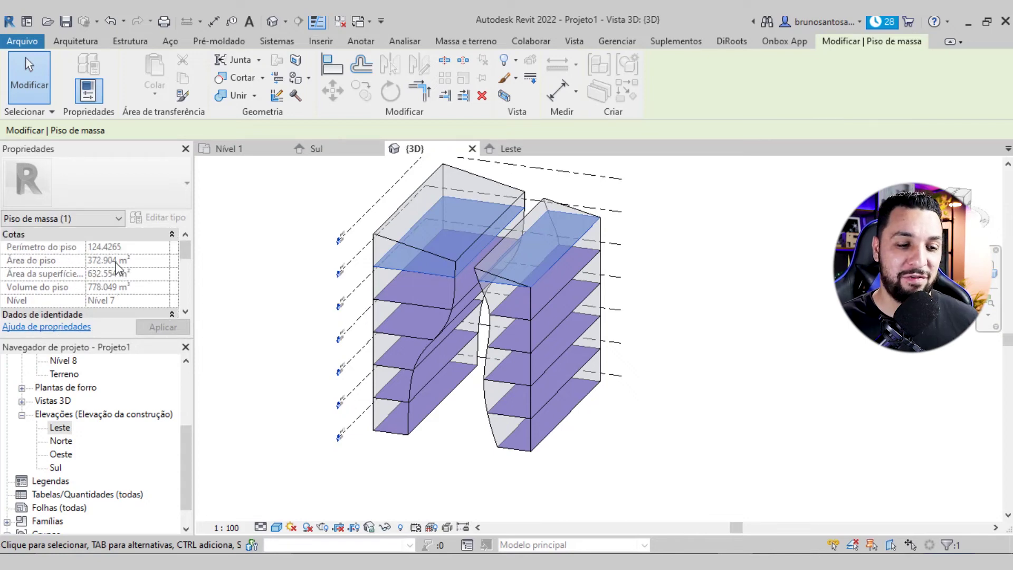
pyautogui.scroll(-5, 117, 285)
pyautogui.scroll(5, 119, 266)
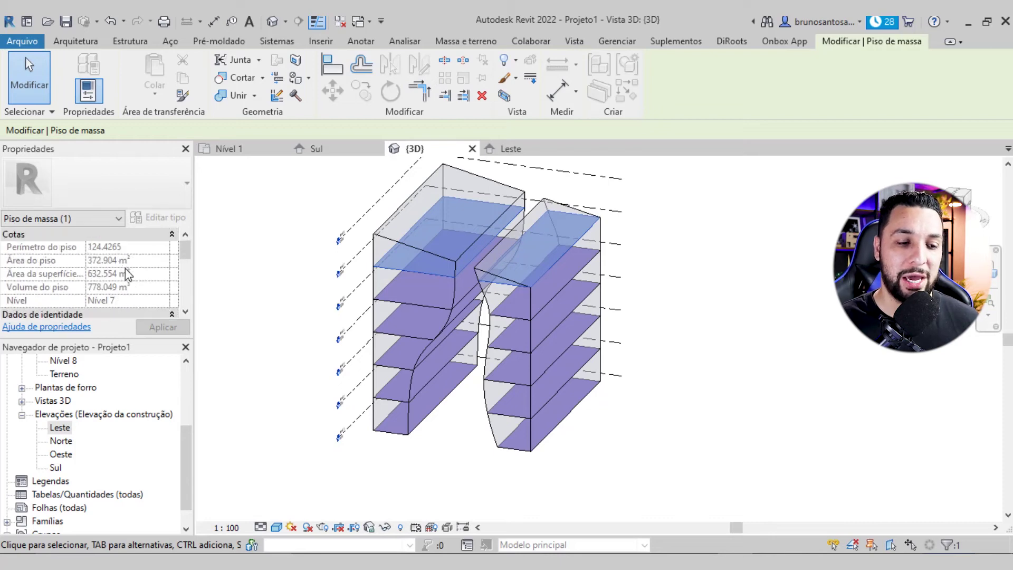
pyautogui.press('Escape')
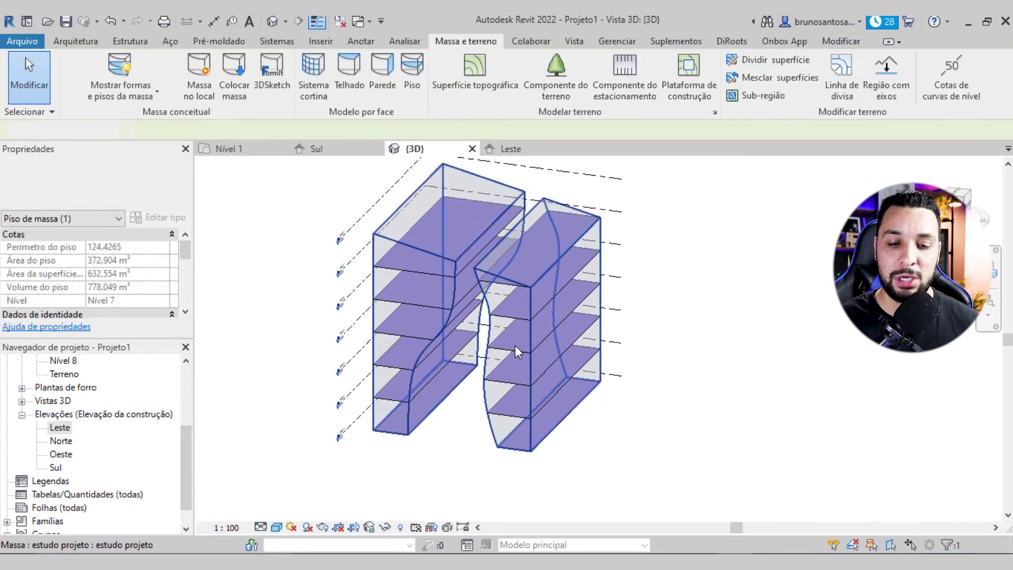
pyautogui.moveTo(485, 358)
pyautogui.keyDown('shift'); pyautogui.mouseDown(button='middle')
pyautogui.moveTo(502, 369)
pyautogui.moveTo(483, 359)
pyautogui.mouseUp(button='middle'); pyautogui.keyUp('shift')
pyautogui.click(438, 322)
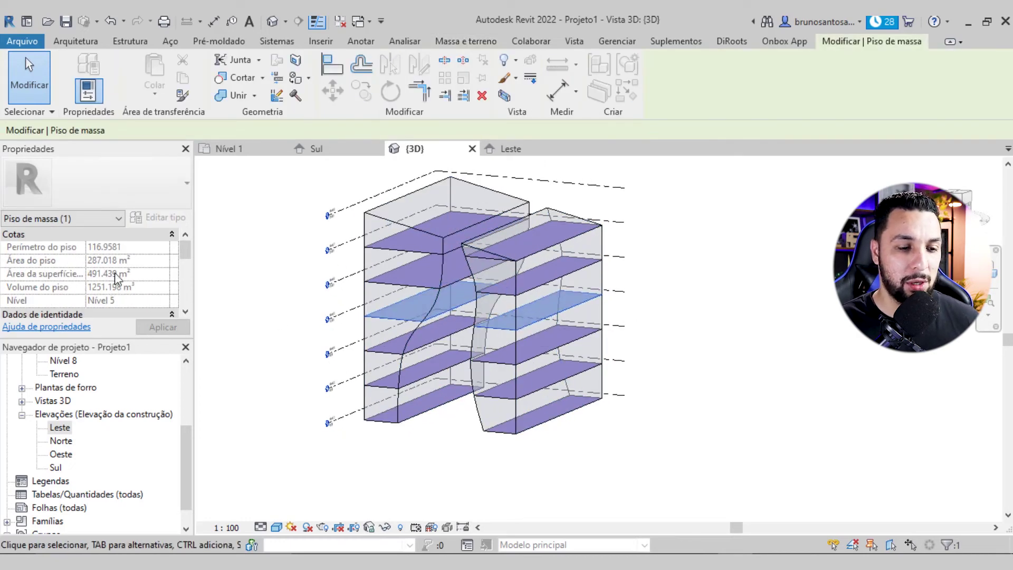
pyautogui.moveTo(513, 318)
pyautogui.keyDown('shift'); pyautogui.mouseDown(button='middle')
pyautogui.moveTo(496, 335)
pyautogui.moveTo(580, 393)
pyautogui.moveTo(790, 334)
pyautogui.moveTo(701, 411)
pyautogui.moveTo(780, 426)
pyautogui.moveTo(682, 424)
pyautogui.moveTo(675, 410)
pyautogui.moveTo(622, 392)
pyautogui.mouseUp(button='middle'); pyautogui.keyUp('shift')
pyautogui.click(790, 333)
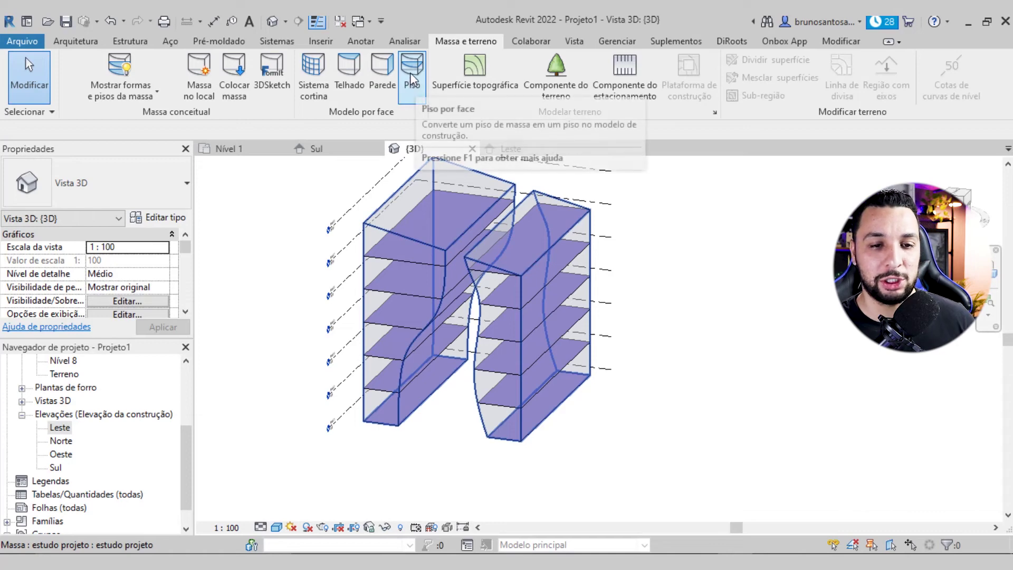
pyautogui.click(411, 85)
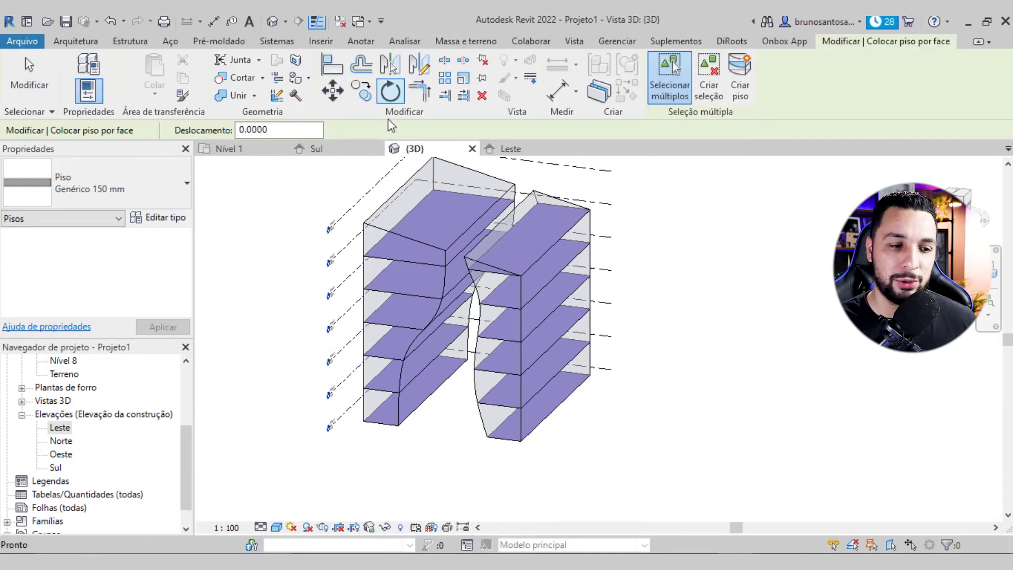
# Step: Keep the Genérico 150 mm floor type and pick the Nível 7, Nível 6 and lower mass floor faces
pyautogui.click(93, 197)
pyautogui.click(139, 195)
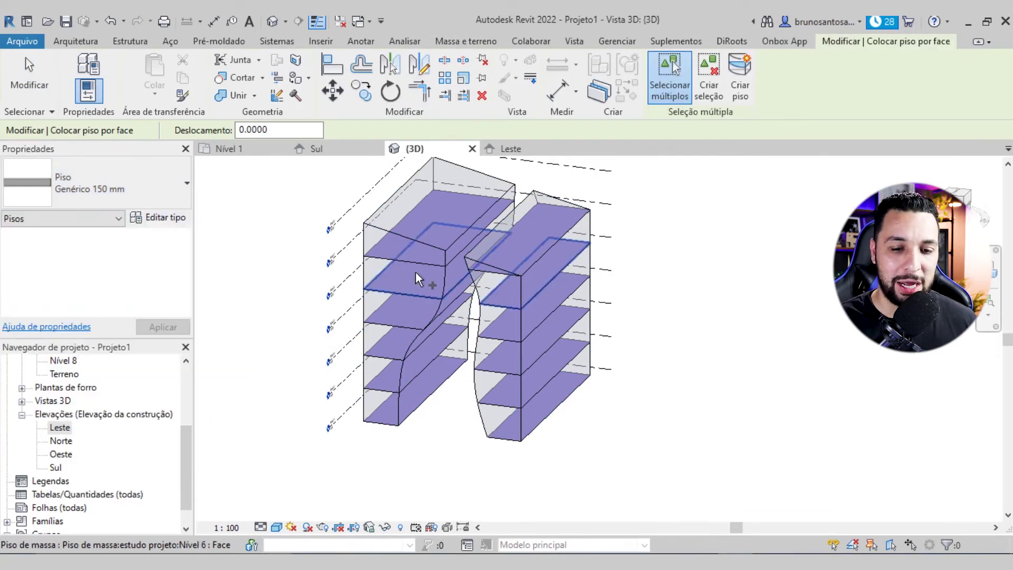
pyautogui.scroll(2, 416, 271)
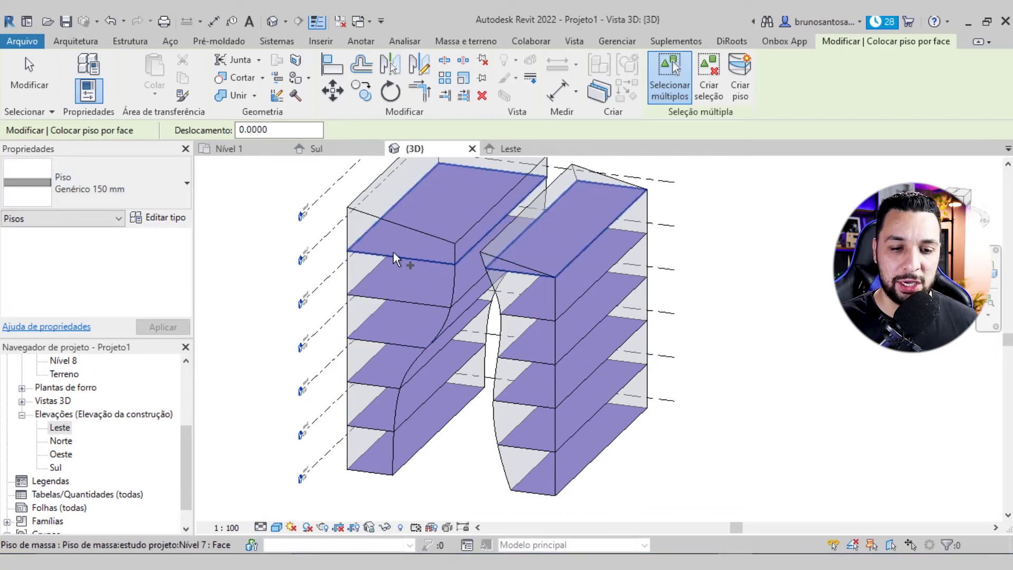
pyautogui.click(396, 254)
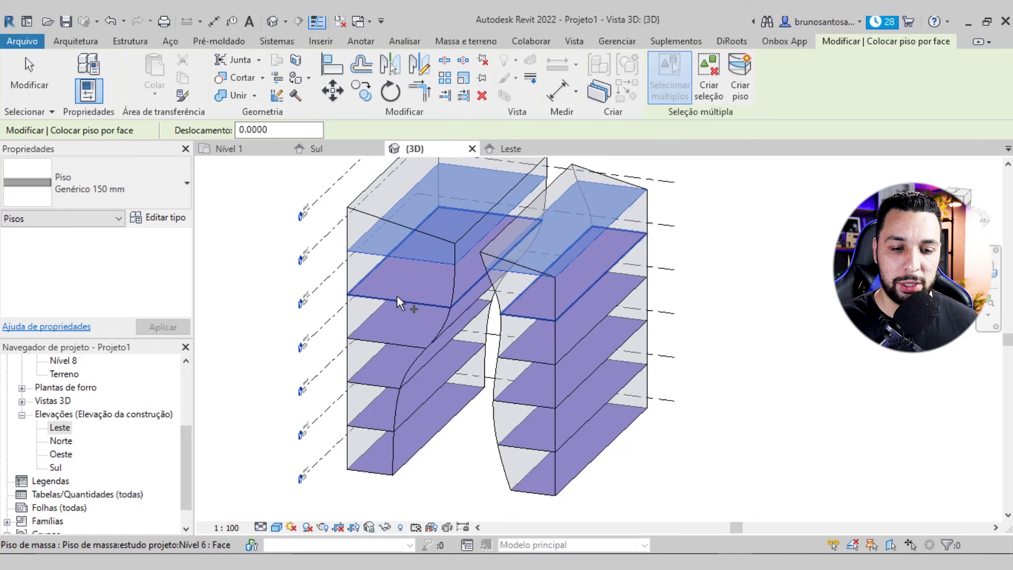
pyautogui.click(397, 296)
pyautogui.click(384, 381)
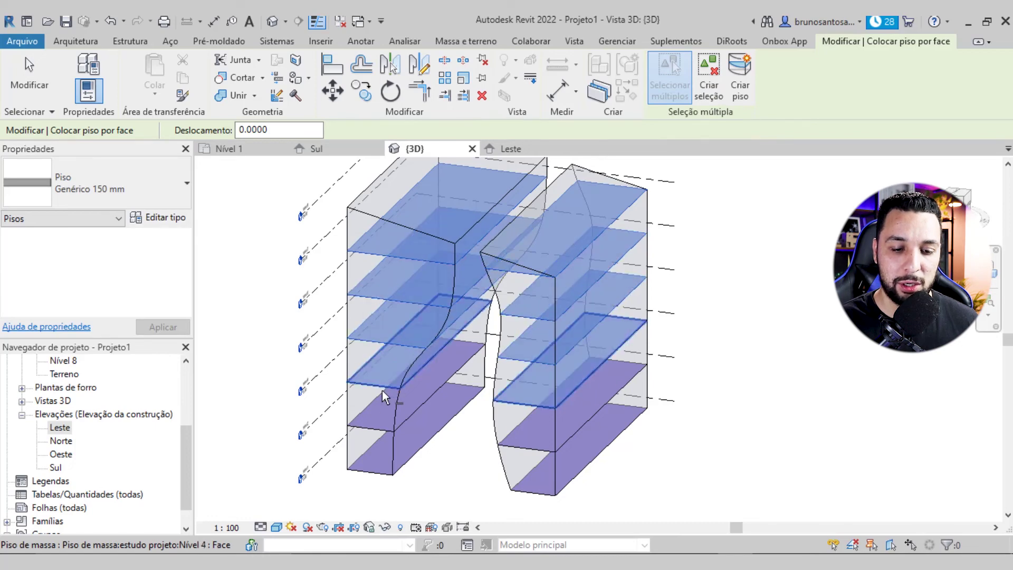
pyautogui.click(372, 437)
pyautogui.click(368, 461)
pyautogui.keyDown('shift'); pyautogui.moveTo(367, 461); pyautogui.dragTo(769, 78, button='middle'); pyautogui.keyUp('shift')
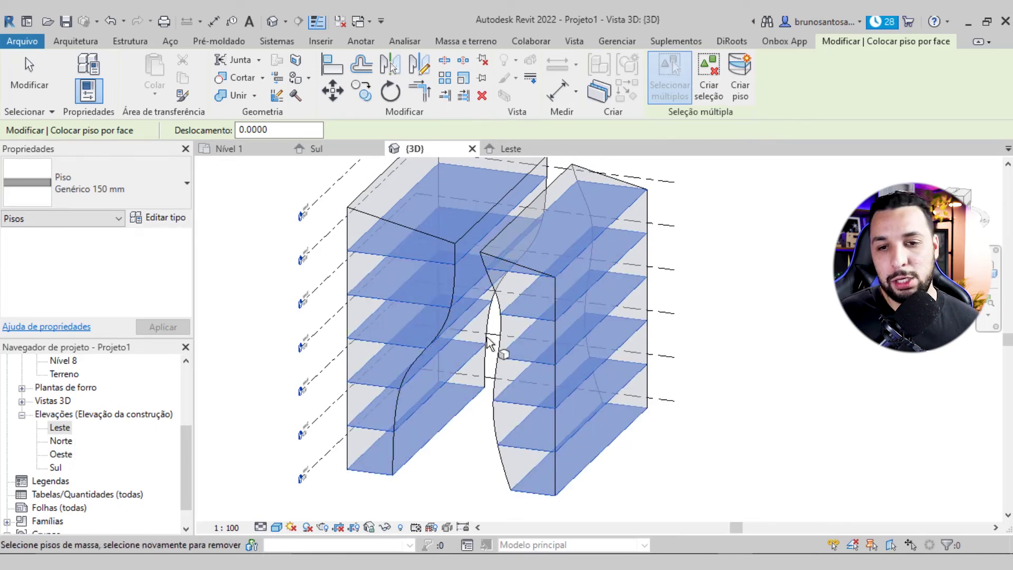
# Step: Create the floors from the picked faces, then select and orbit to inspect one
pyautogui.click(740, 77)
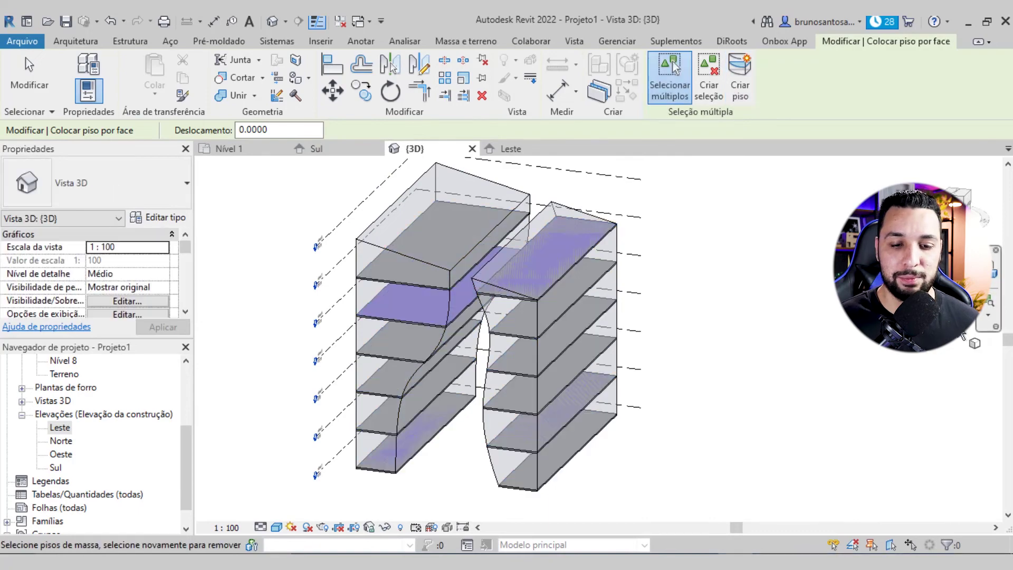
pyautogui.scroll(3, 593, 306)
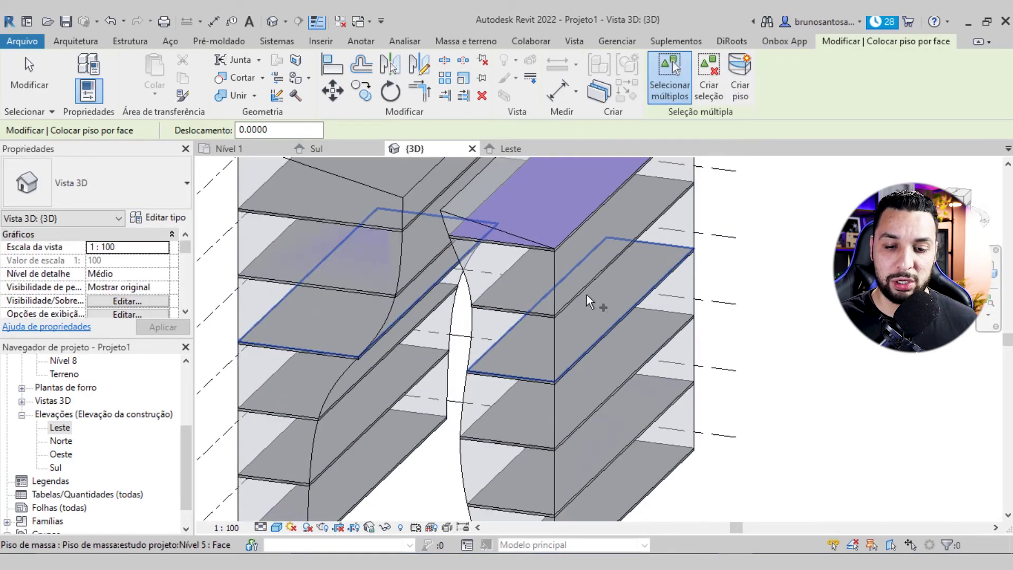
pyautogui.scroll(3, 560, 345)
pyautogui.press('Escape')
pyautogui.click(546, 305)
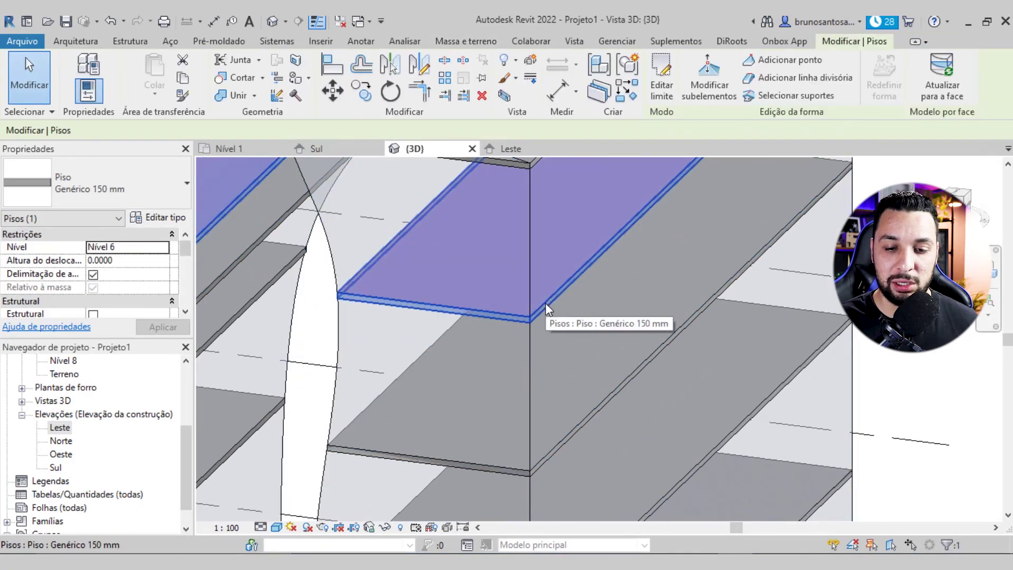
pyautogui.scroll(-5, 572, 335)
pyautogui.scroll(-3, 606, 337)
pyautogui.moveTo(639, 338)
pyautogui.keyDown('shift'); pyautogui.mouseDown(button='middle')
pyautogui.moveTo(664, 316)
pyautogui.moveTo(724, 352)
pyautogui.moveTo(720, 339)
pyautogui.moveTo(742, 380)
pyautogui.moveTo(668, 367)
pyautogui.mouseUp(button='middle'); pyautogui.keyUp('shift')
pyautogui.press('Escape')
# Step: Wrap the towers' outer mass faces with Genérico 200 mm walls by face
pyautogui.click(380, 77)
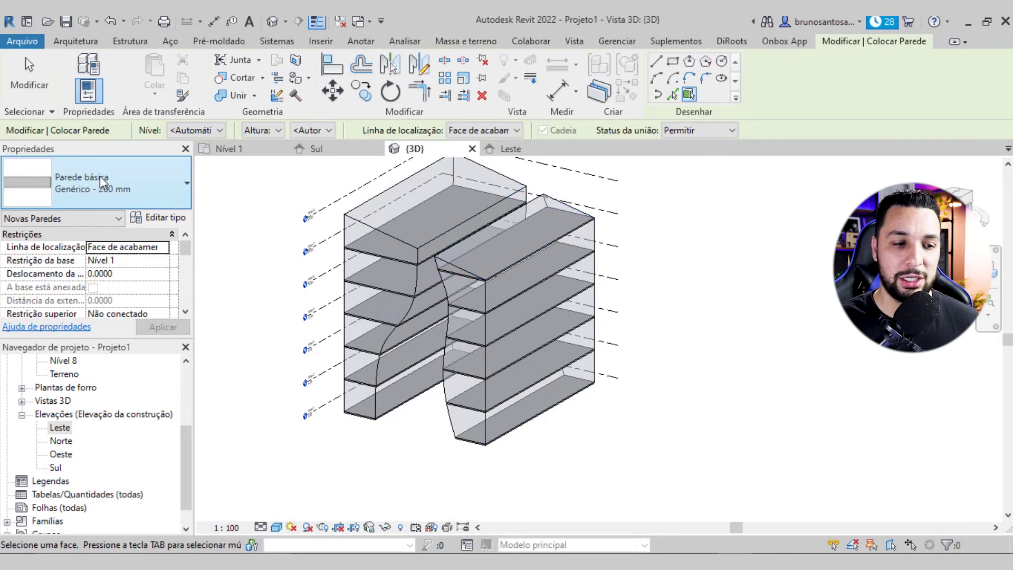
pyautogui.click(121, 189)
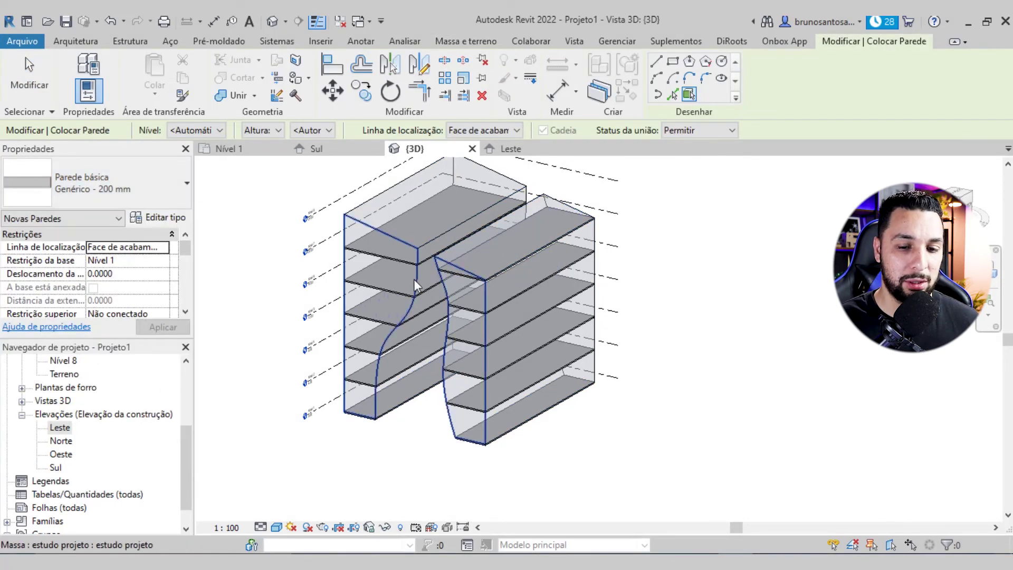
pyautogui.moveTo(522, 355)
pyautogui.keyDown('shift'); pyautogui.mouseDown(button='middle')
pyautogui.moveTo(557, 359)
pyautogui.moveTo(518, 273)
pyautogui.mouseUp(button='middle'); pyautogui.keyUp('shift')
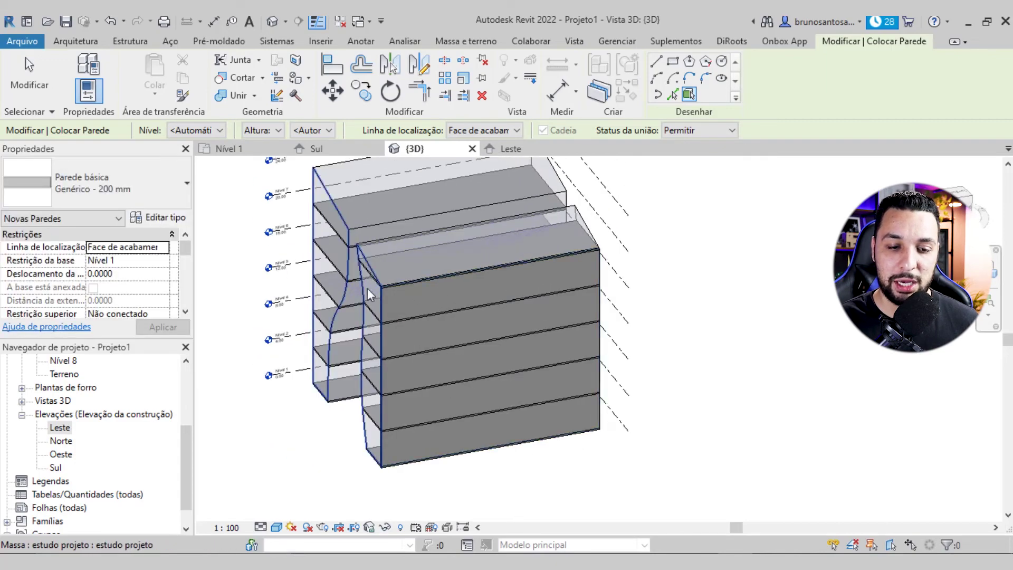
pyautogui.press('Escape')
pyautogui.moveTo(518, 273)
pyautogui.keyDown('shift'); pyautogui.mouseDown(button='middle')
pyautogui.moveTo(454, 336)
pyautogui.moveTo(351, 123)
pyautogui.mouseUp(button='middle'); pyautogui.keyUp('shift')
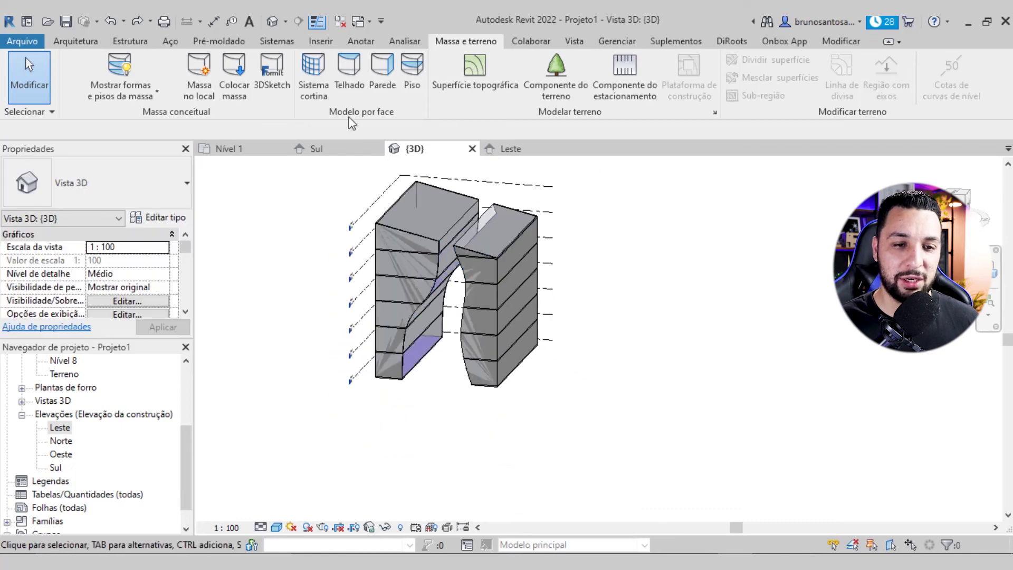
# Step: Cap both tower top faces with green Genérico 400 mm roofs by face
pyautogui.click(346, 82)
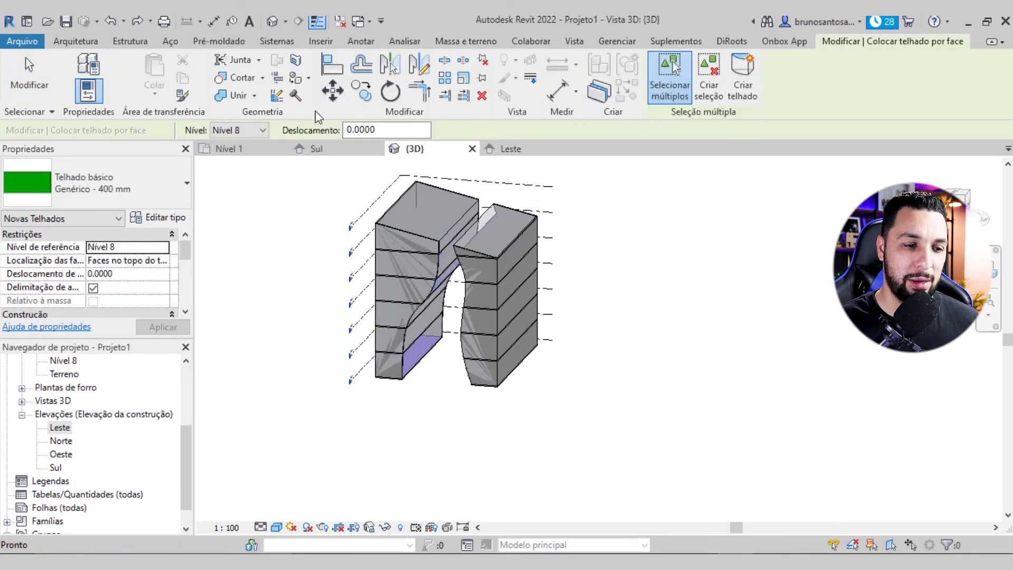
pyautogui.click(416, 207)
pyautogui.keyDown('shift'); pyautogui.moveTo(416, 208); pyautogui.dragTo(430, 214, button='middle'); pyautogui.keyUp('shift')
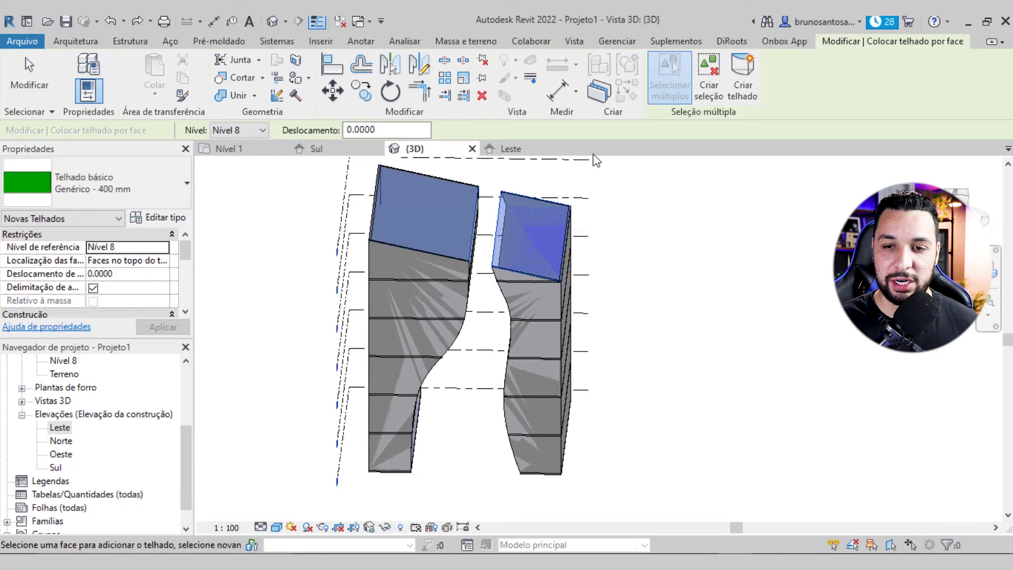
pyautogui.click(745, 71)
pyautogui.moveTo(495, 247)
pyautogui.keyDown('shift'); pyautogui.mouseDown(button='middle')
pyautogui.moveTo(463, 287)
pyautogui.moveTo(417, 182)
pyautogui.mouseUp(button='middle'); pyautogui.keyUp('shift')
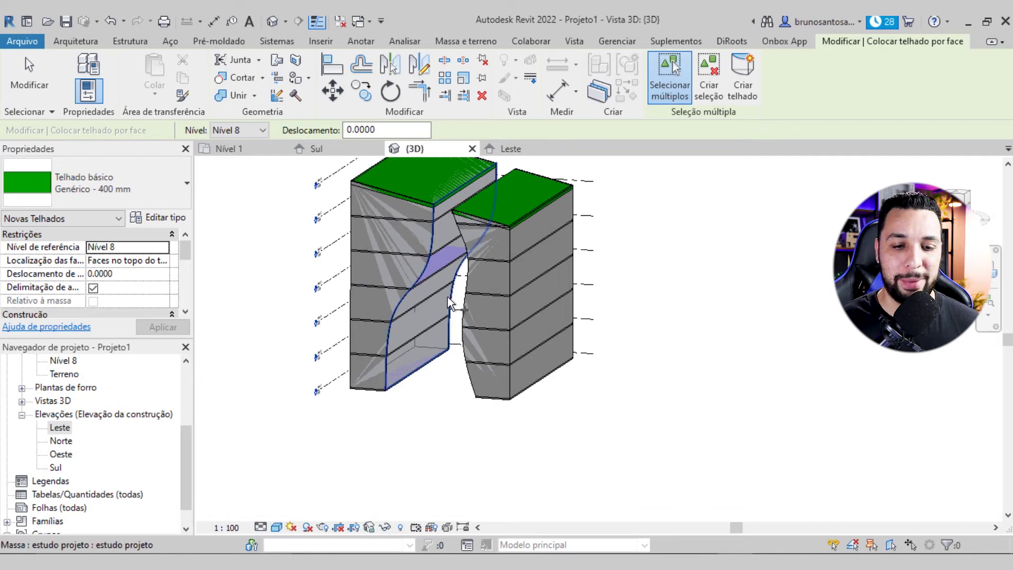
pyautogui.press('w')
pyautogui.press('a')
pyautogui.click(95, 182)
# Step: Place Genérico 300 mm walls on the curved inner faces of the split mass
pyautogui.click(79, 397)
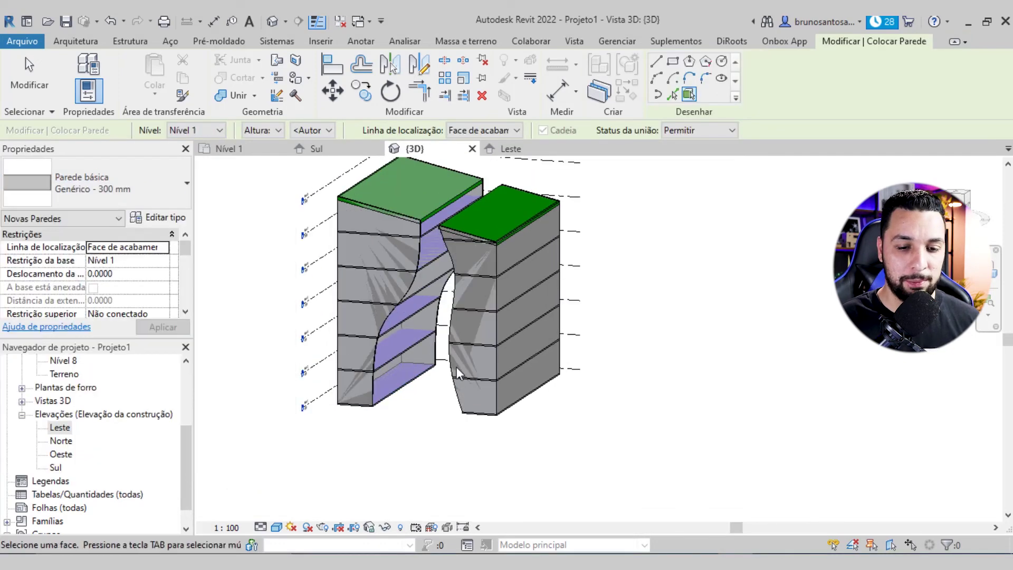
pyautogui.moveTo(395, 411)
pyautogui.keyDown('shift'); pyautogui.mouseDown(button='middle')
pyautogui.moveTo(384, 374)
pyautogui.moveTo(490, 306)
pyautogui.mouseUp(button='middle'); pyautogui.keyUp('shift')
pyautogui.moveTo(497, 346)
pyautogui.keyDown('shift'); pyautogui.mouseDown(button='middle')
pyautogui.moveTo(412, 389)
pyautogui.moveTo(430, 357)
pyautogui.moveTo(433, 393)
pyautogui.mouseUp(button='middle'); pyautogui.keyUp('shift')
pyautogui.press('Escape')
pyautogui.press('Escape')
# Step: Orbit to a frontal view of both towers and open Visibility/Graphics with VV
pyautogui.moveTo(517, 370)
pyautogui.keyDown('shift'); pyautogui.mouseDown(button='middle')
pyautogui.moveTo(592, 354)
pyautogui.moveTo(577, 368)
pyautogui.mouseUp(button='middle'); pyautogui.keyUp('shift')
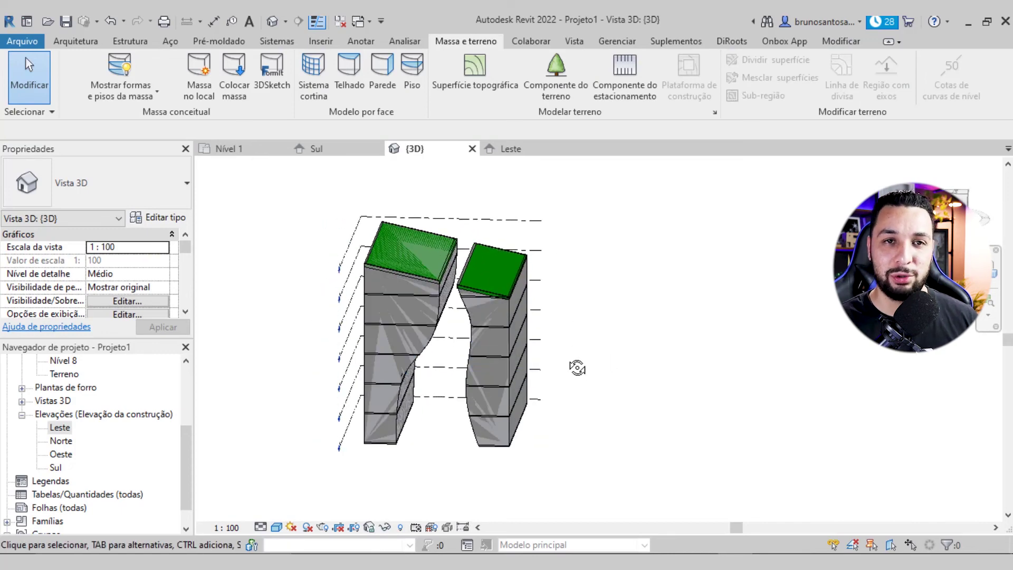
pyautogui.moveTo(510, 404)
pyautogui.keyDown('shift'); pyautogui.mouseDown(button='middle')
pyautogui.moveTo(516, 447)
pyautogui.moveTo(501, 440)
pyautogui.moveTo(461, 324)
pyautogui.moveTo(396, 270)
pyautogui.moveTo(369, 218)
pyautogui.moveTo(414, 267)
pyautogui.mouseUp(button='middle'); pyautogui.keyUp('shift')
pyautogui.scroll(2, 462, 324)
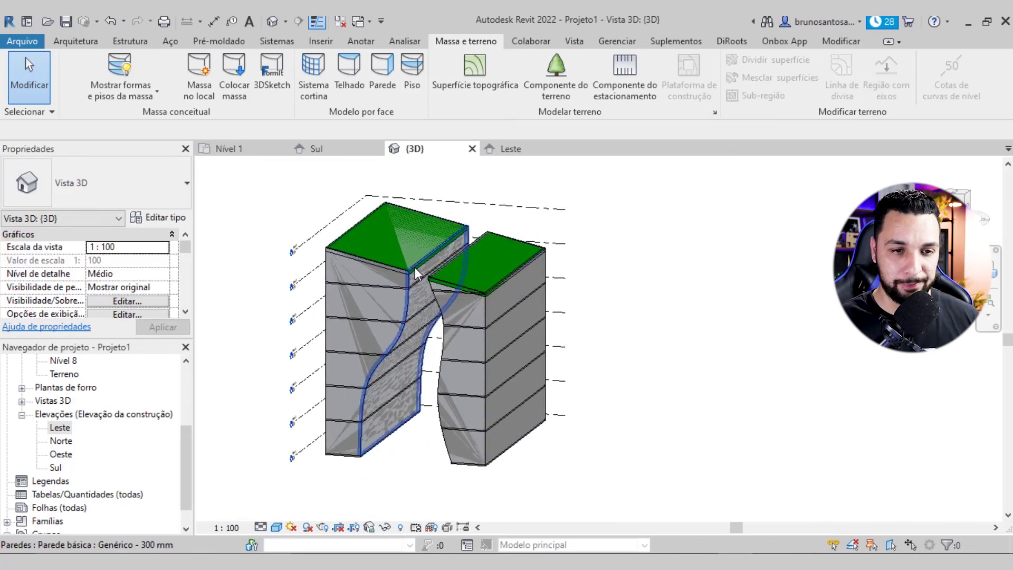
pyautogui.moveTo(583, 319); pyautogui.dragTo(601, 324, button='middle')
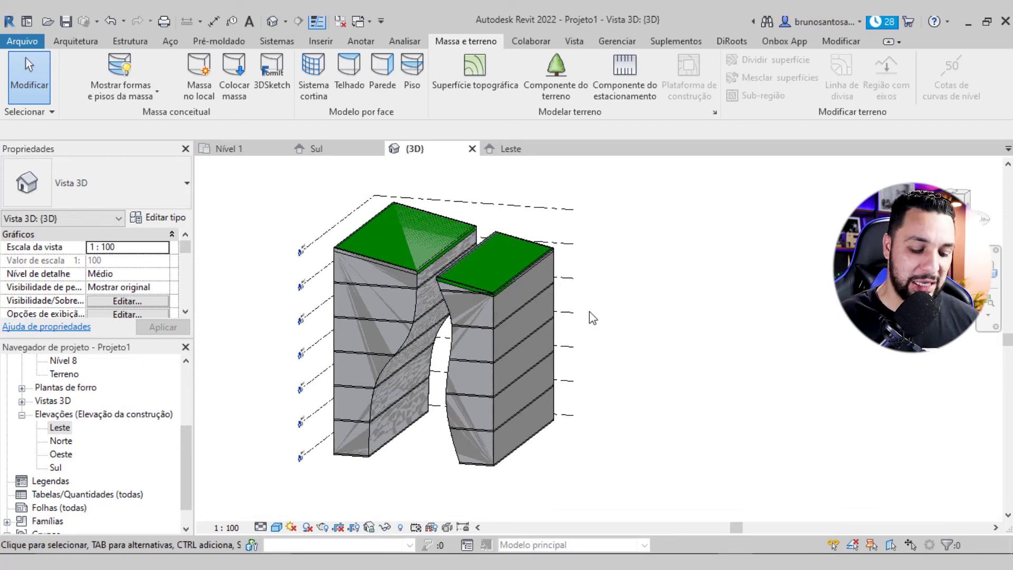
pyautogui.press('v')
pyautogui.press('g')
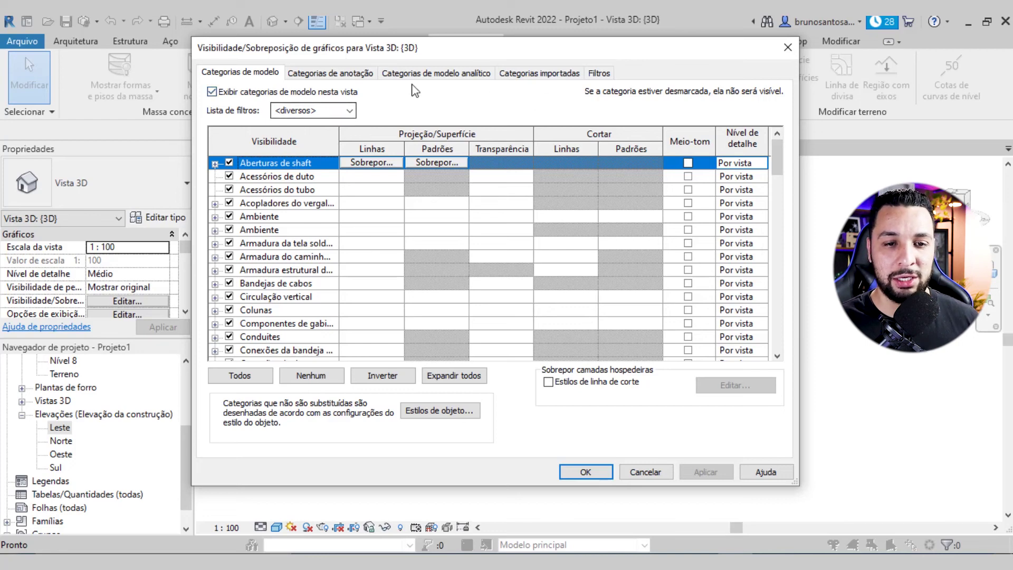
# Step: Uncheck the Massa category, dismiss the Show Mass warning, and confirm the visibility settings
pyautogui.scroll(-2, 296, 259)
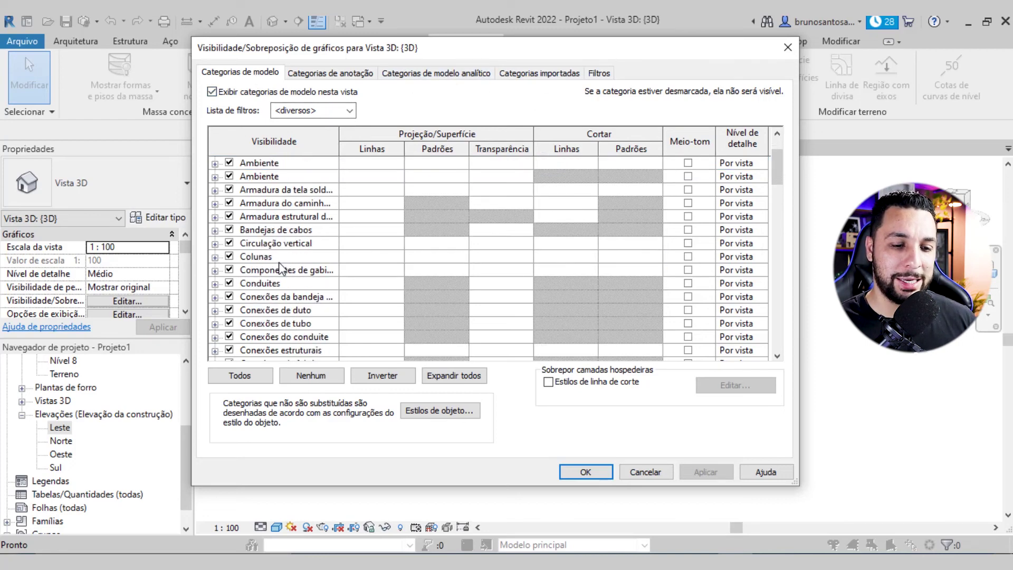
pyautogui.scroll(-3, 279, 266)
pyautogui.scroll(-3, 259, 279)
pyautogui.scroll(-2, 236, 298)
pyautogui.scroll(-3, 235, 297)
pyautogui.scroll(-2, 236, 296)
pyautogui.scroll(-2, 236, 297)
pyautogui.click(232, 285)
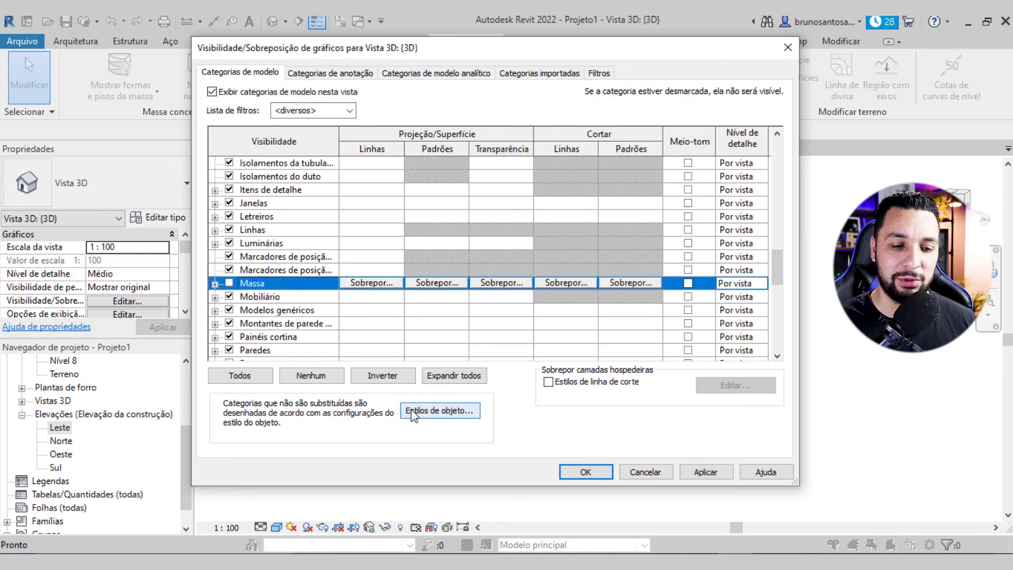
pyautogui.click(707, 473)
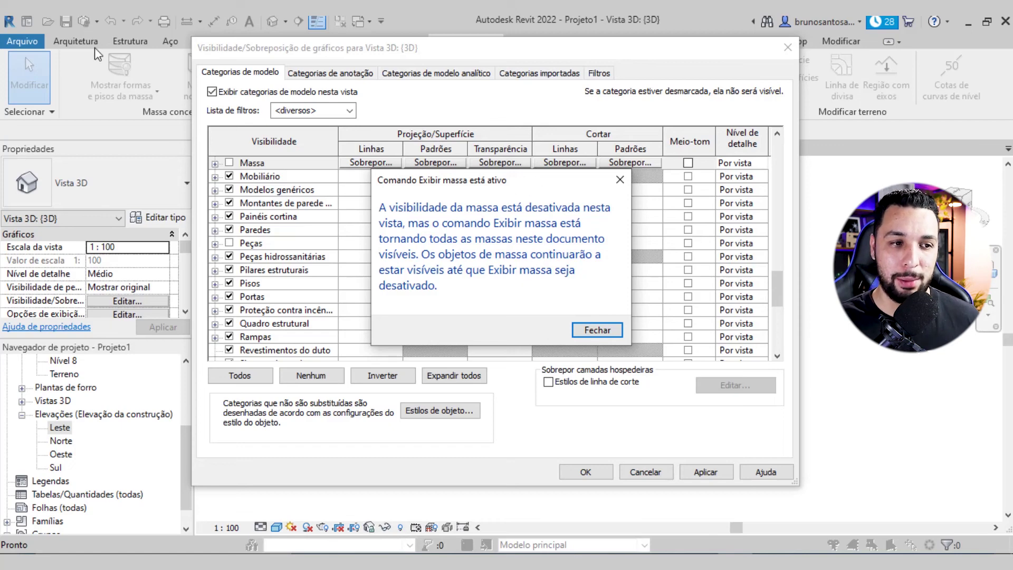
pyautogui.click(605, 332)
pyautogui.click(586, 471)
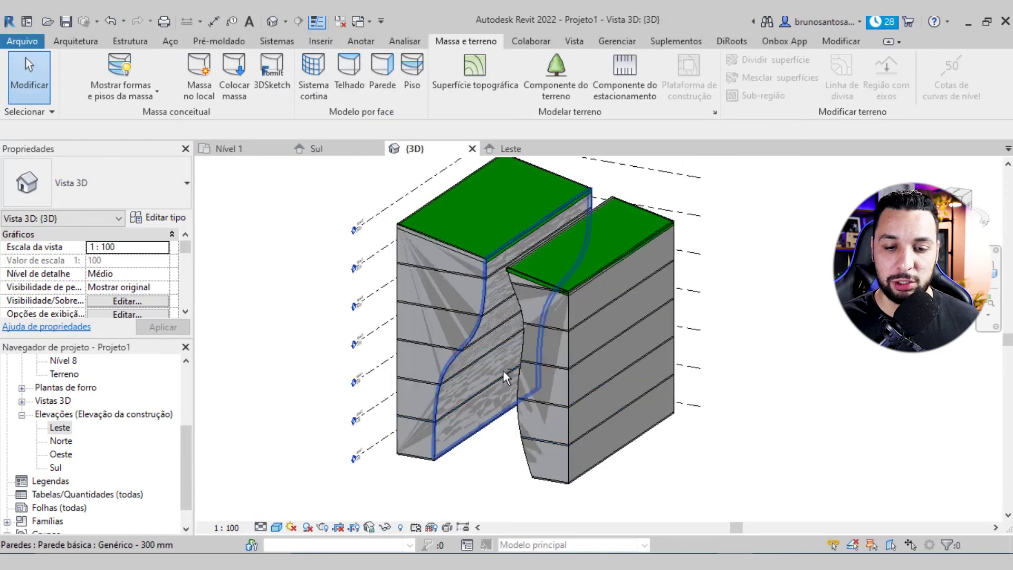
pyautogui.keyDown('shift'); pyautogui.moveTo(503, 369); pyautogui.dragTo(483, 398, button='middle'); pyautogui.keyUp('shift')
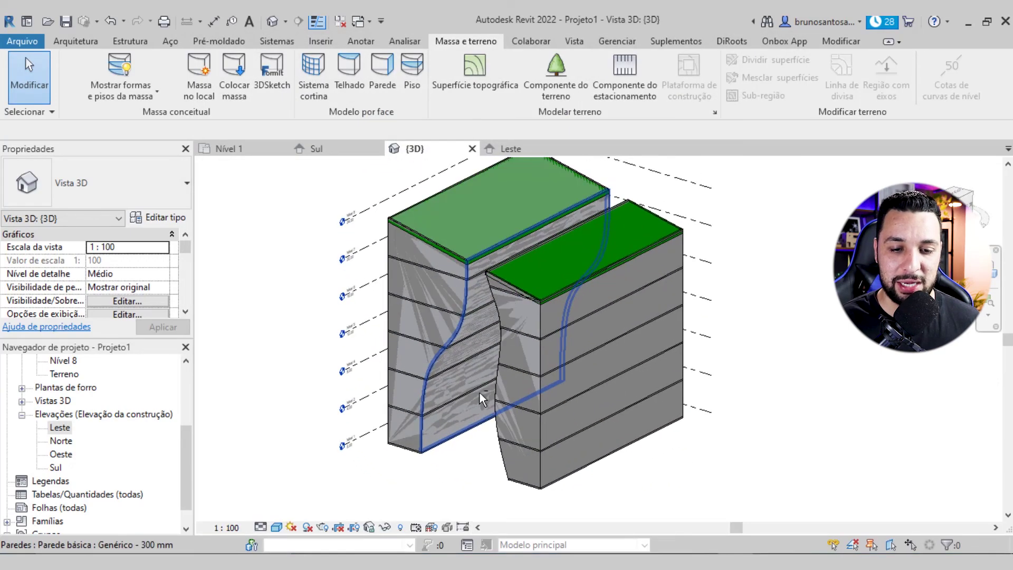
pyautogui.moveTo(482, 398)
pyautogui.keyDown('shift'); pyautogui.mouseDown(button='middle')
pyautogui.moveTo(491, 391)
pyautogui.moveTo(459, 373)
pyautogui.mouseUp(button='middle'); pyautogui.keyUp('shift')
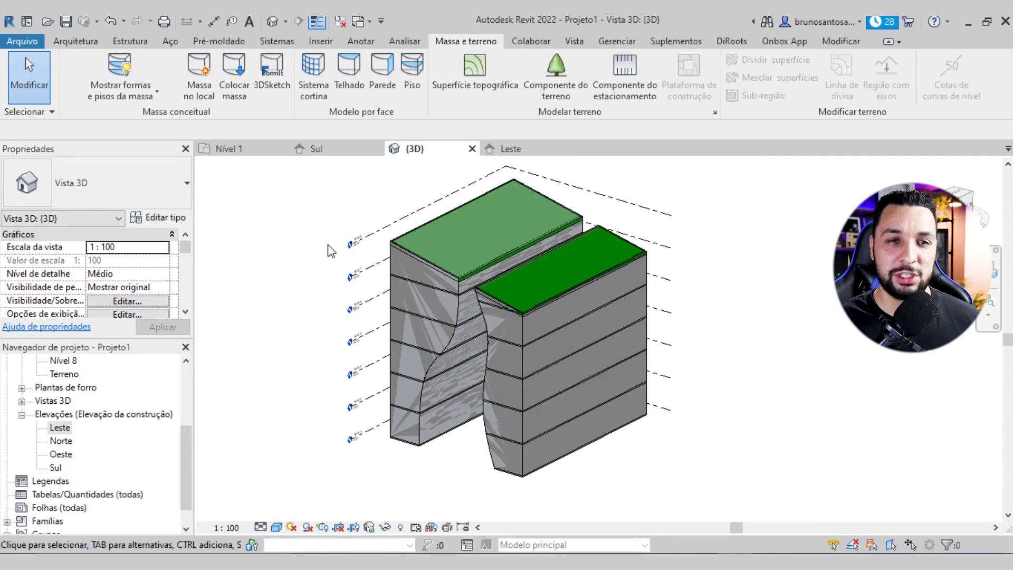
# Step: Switch to Show Mass by View Settings so the mass is hidden, then open the Nível 1 plan
pyautogui.click(130, 73)
pyautogui.moveTo(348, 340)
pyautogui.keyDown('shift'); pyautogui.mouseDown(button='middle')
pyautogui.moveTo(445, 475)
pyautogui.moveTo(612, 473)
pyautogui.moveTo(624, 401)
pyautogui.moveTo(451, 357)
pyautogui.moveTo(525, 357)
pyautogui.moveTo(507, 362)
pyautogui.moveTo(644, 393)
pyautogui.moveTo(602, 402)
pyautogui.mouseUp(button='middle'); pyautogui.keyUp('shift')
pyautogui.scroll(3, 520, 396)
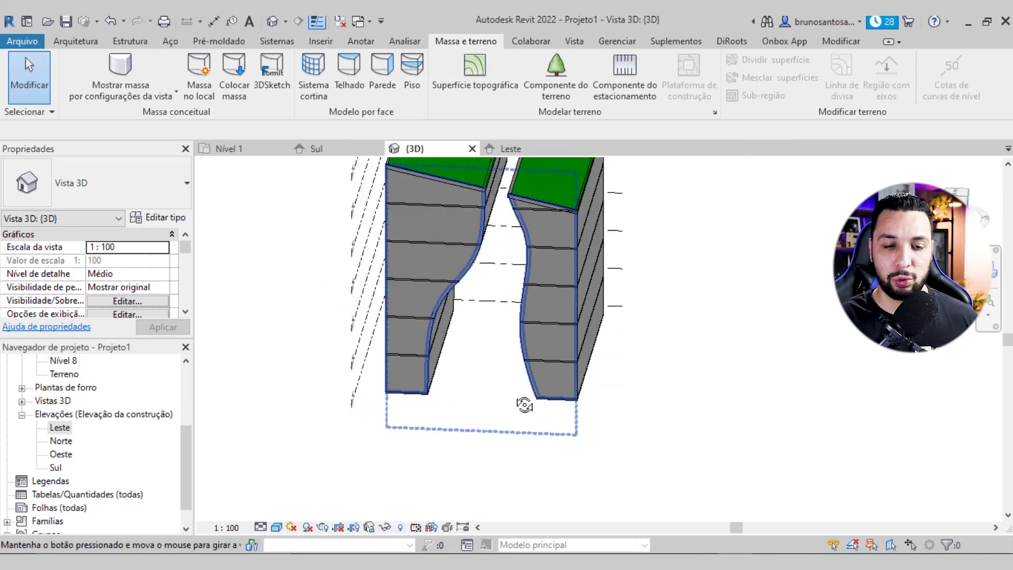
pyautogui.click(254, 149)
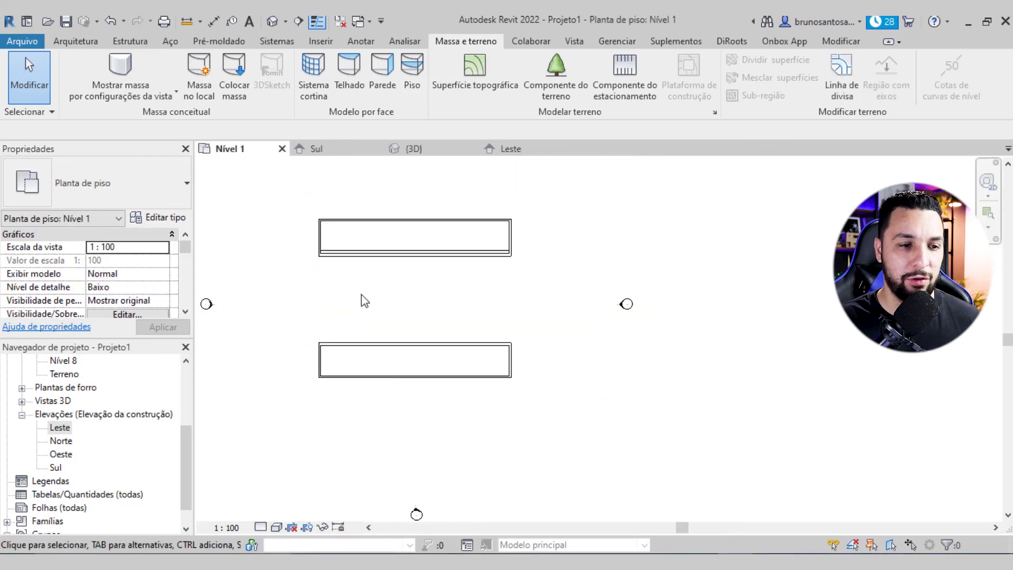
# Step: Start a door with type M_Folha única 0915 x 2134mm and return to the {3D} view
pyautogui.click(69, 41)
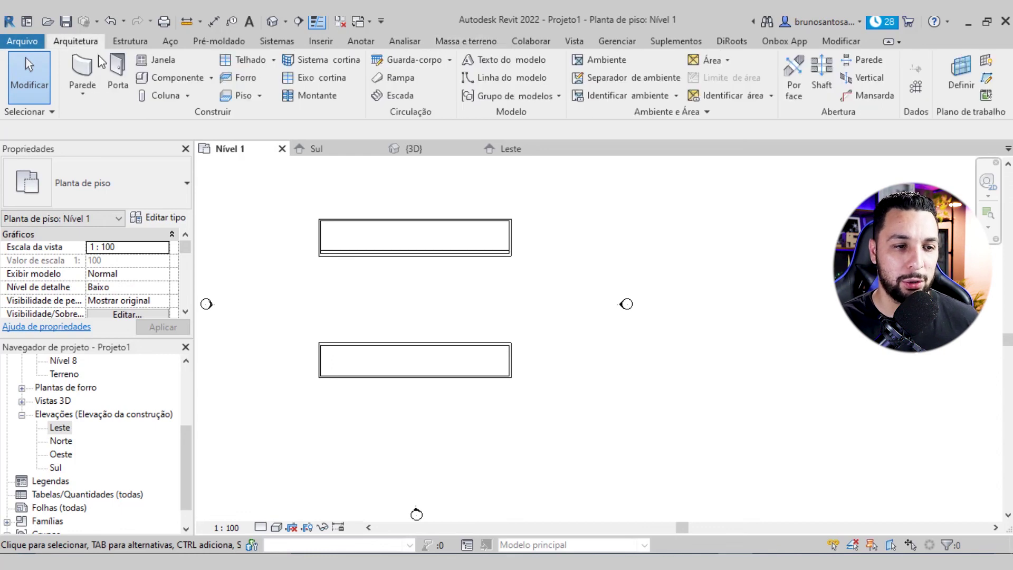
pyautogui.click(156, 189)
pyautogui.click(89, 372)
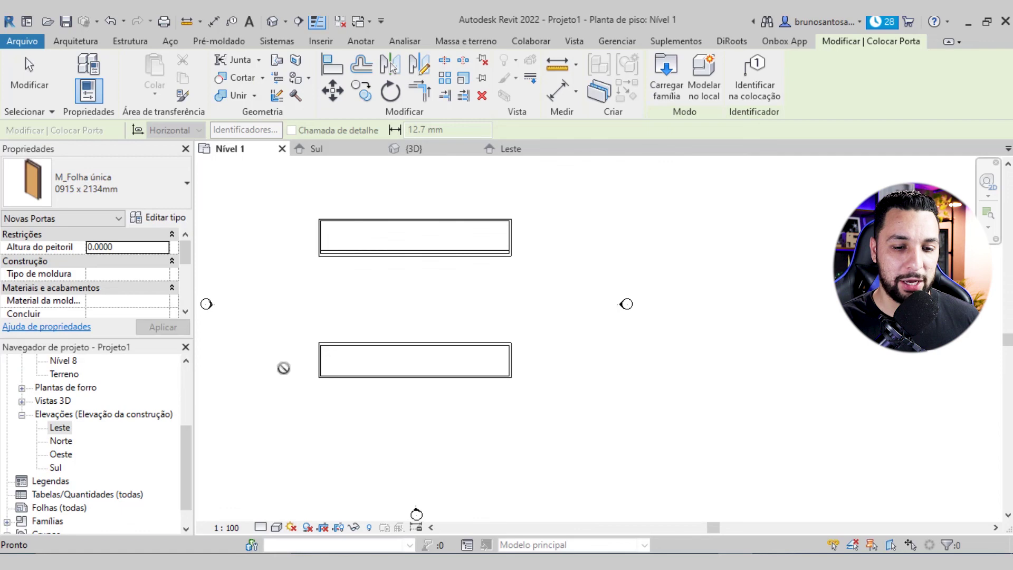
pyautogui.scroll(3, 351, 267)
pyautogui.scroll(2, 339, 262)
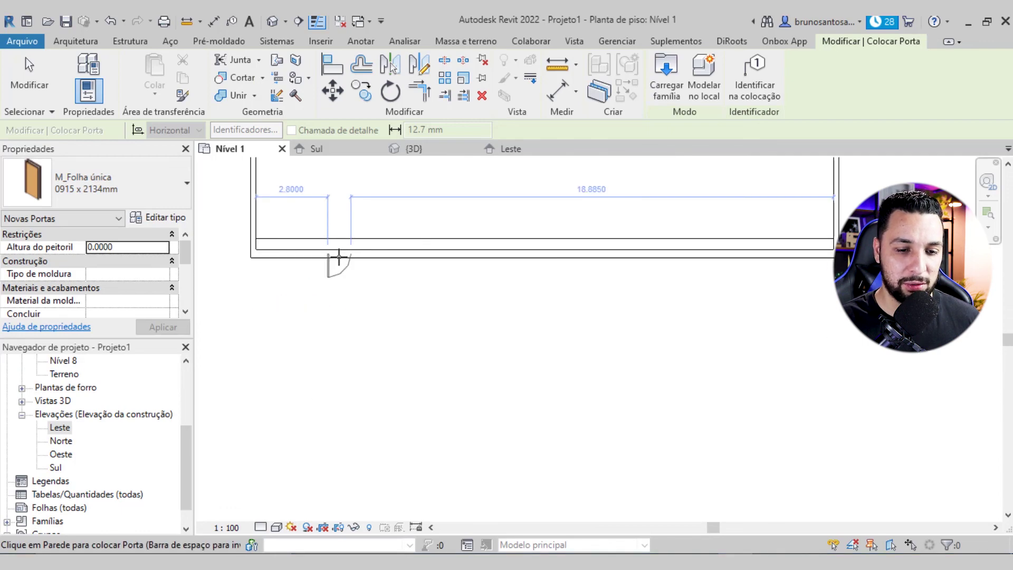
pyautogui.click(417, 149)
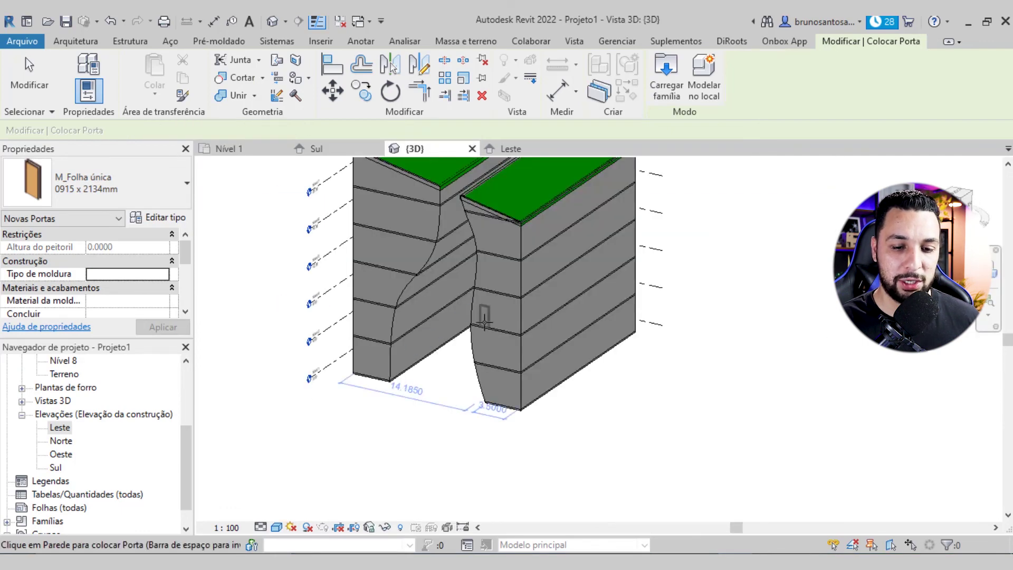
pyautogui.keyDown('shift'); pyautogui.moveTo(749, 380); pyautogui.dragTo(810, 421, button='middle'); pyautogui.keyUp('shift')
pyautogui.scroll(3, 436, 364)
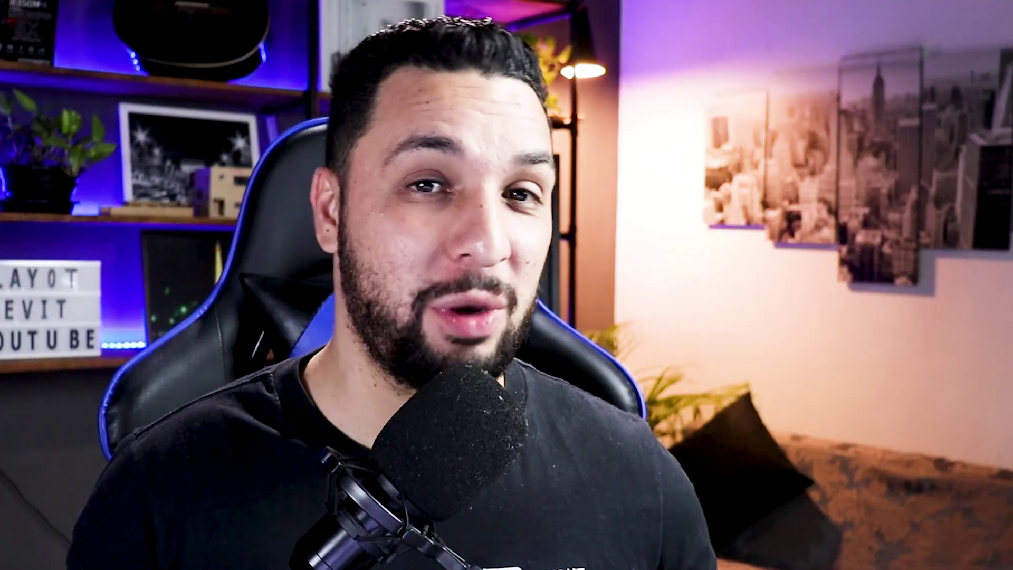